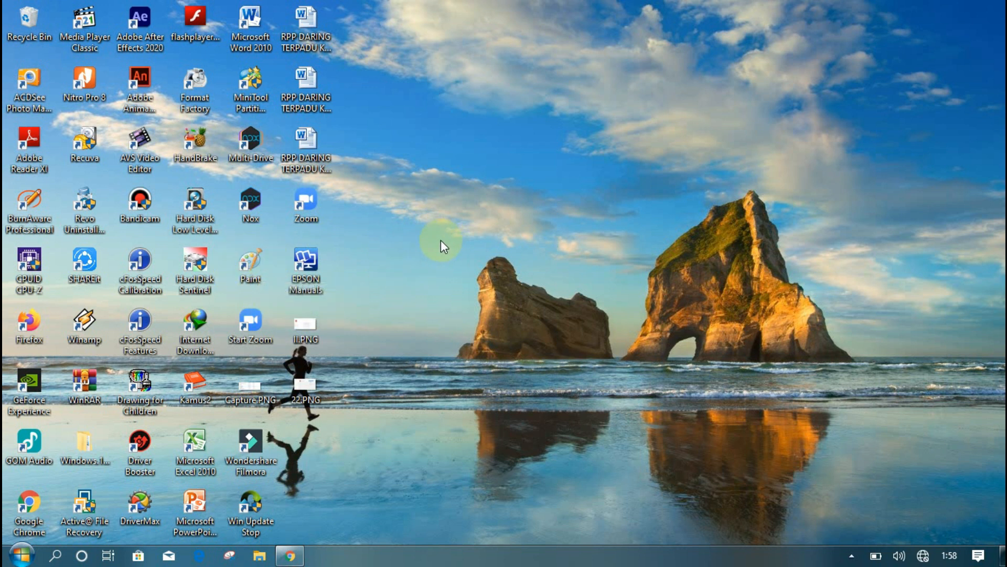
- Start Paint and open the recent picture lepi.png
double_click(251, 265)
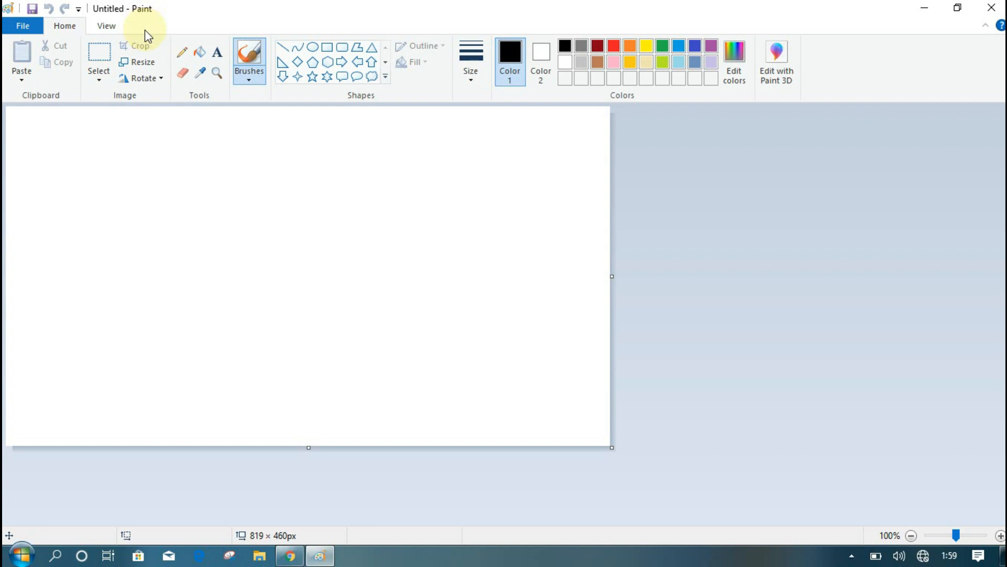
left_click(23, 26)
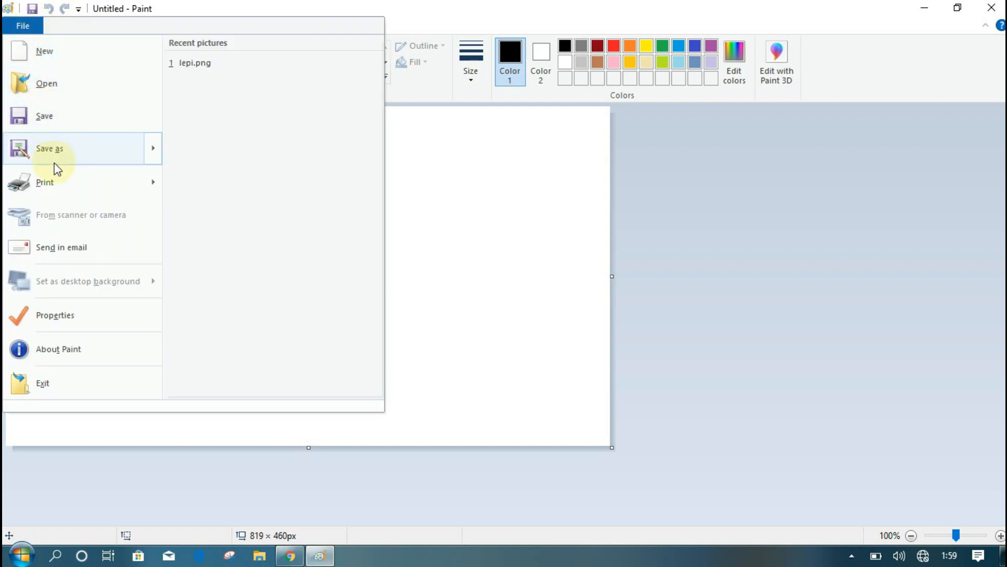
left_click(26, 27)
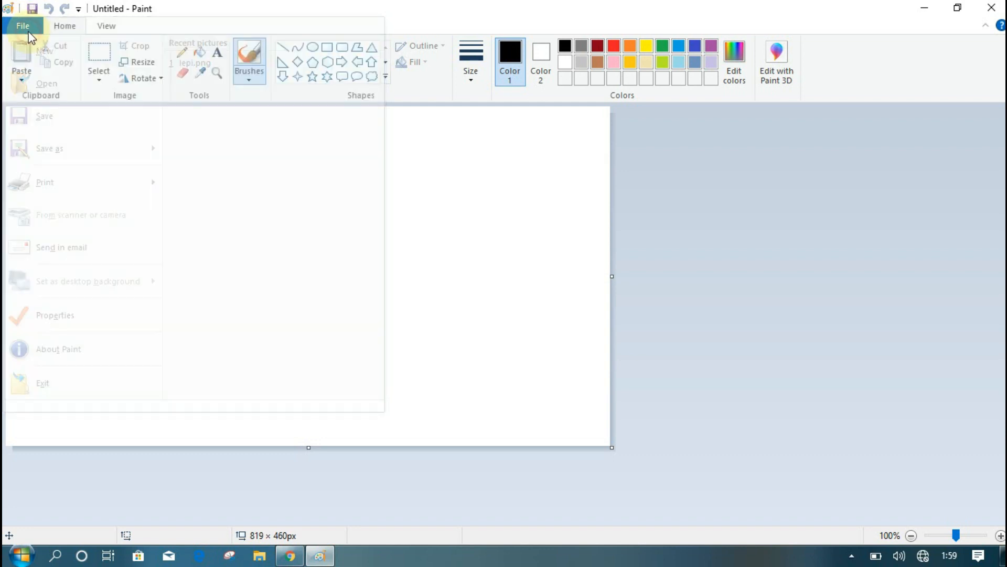
left_click(27, 27)
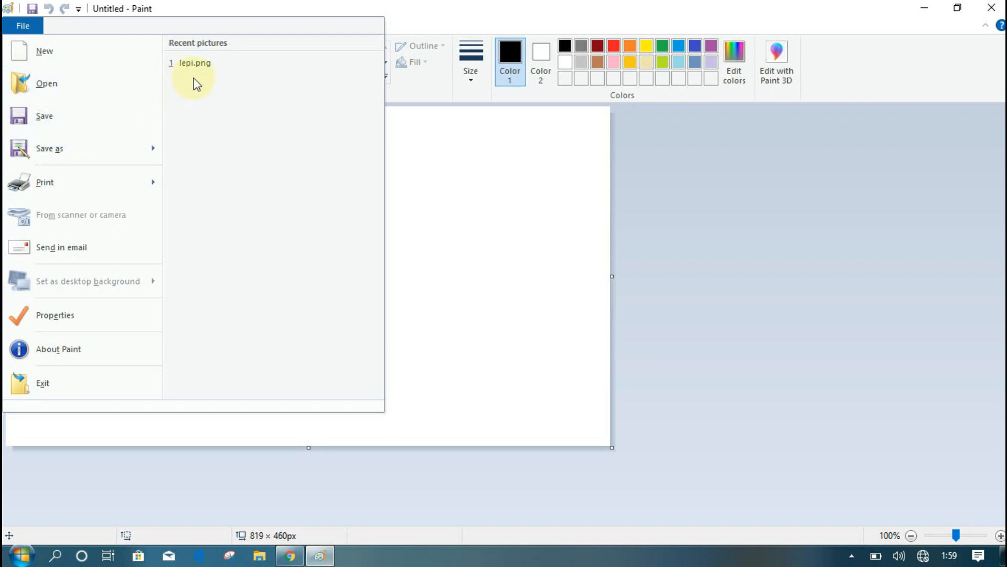
left_click(205, 69)
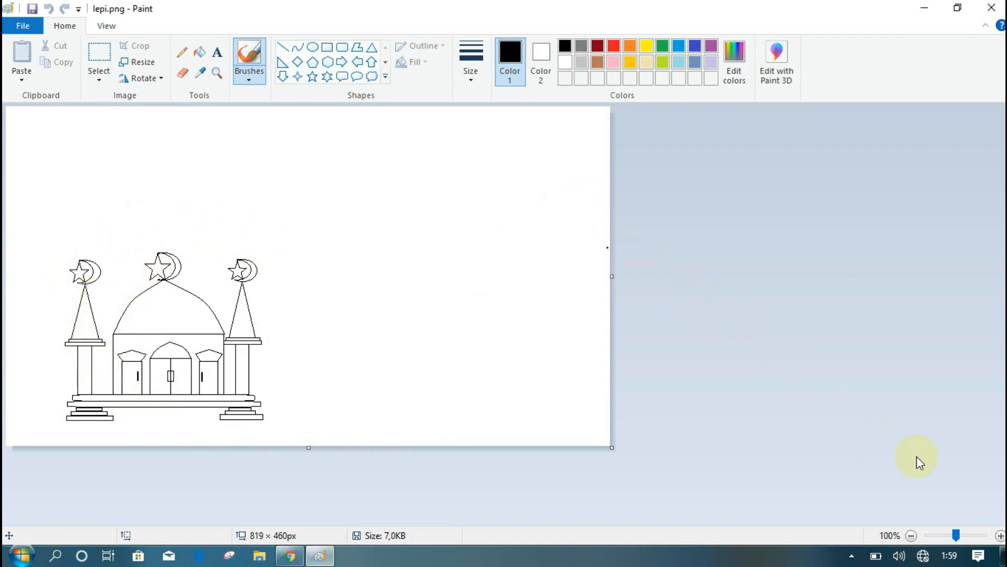
- Fill the lowest block of both foundation footings under the mosque with lime green
left_click(999, 534)
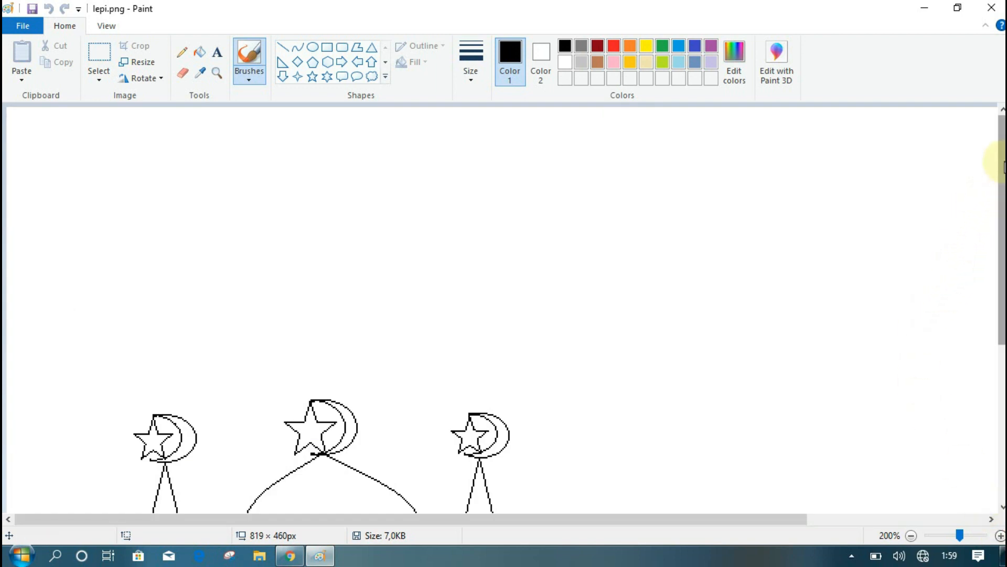
scroll(501, 309, "down", 5)
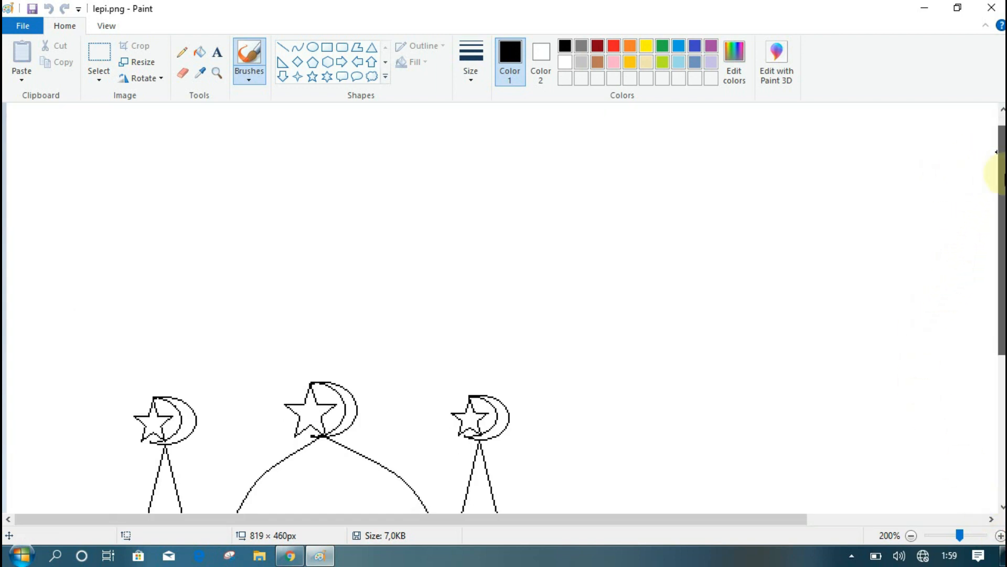
scroll(501, 309, "down", 3)
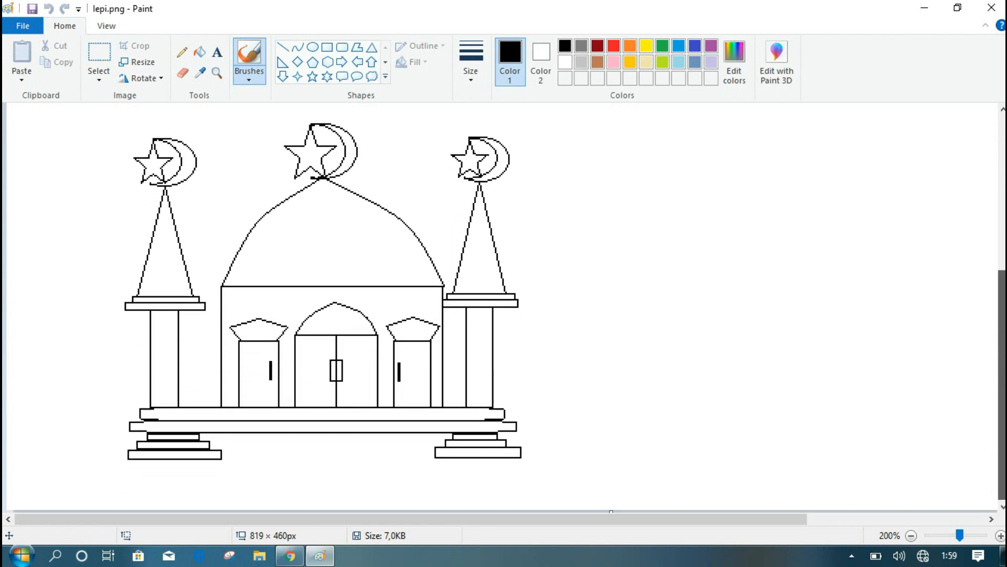
mouse_move(1002, 386)
left_mouse_down()
mouse_move(1002, 283)
mouse_move(1002, 385)
left_mouse_up()
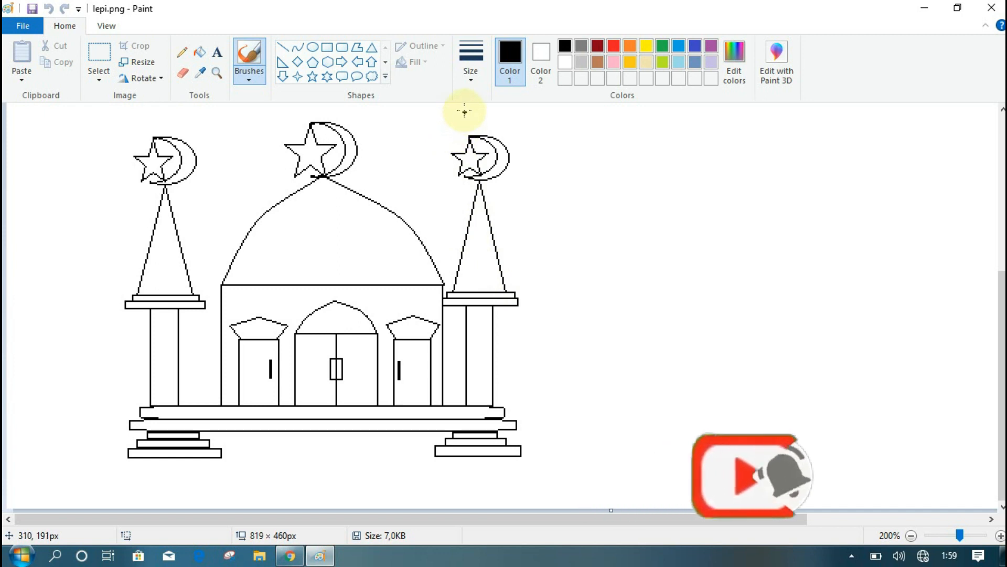
left_click(205, 55)
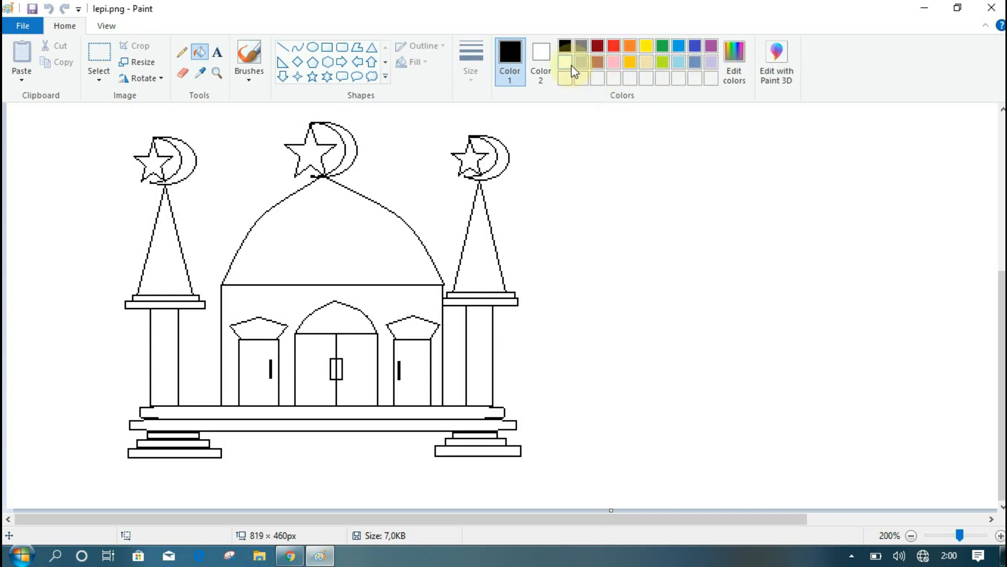
left_click(662, 62)
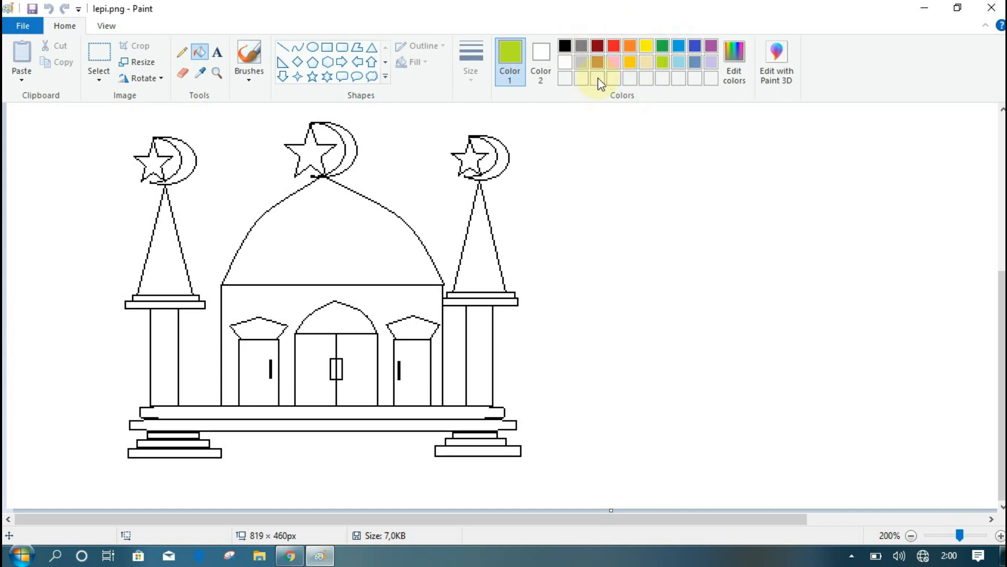
left_click(147, 453)
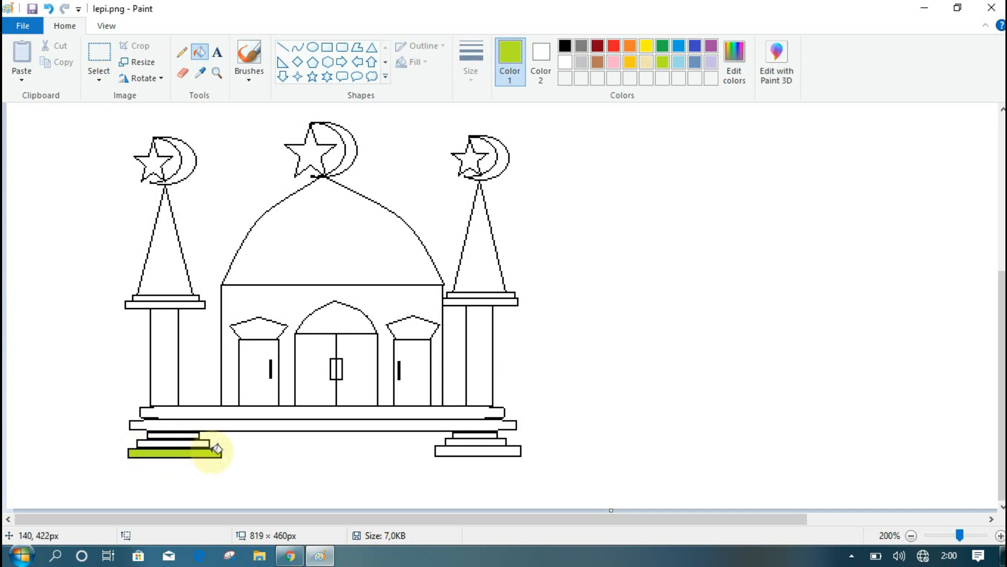
left_click(448, 452)
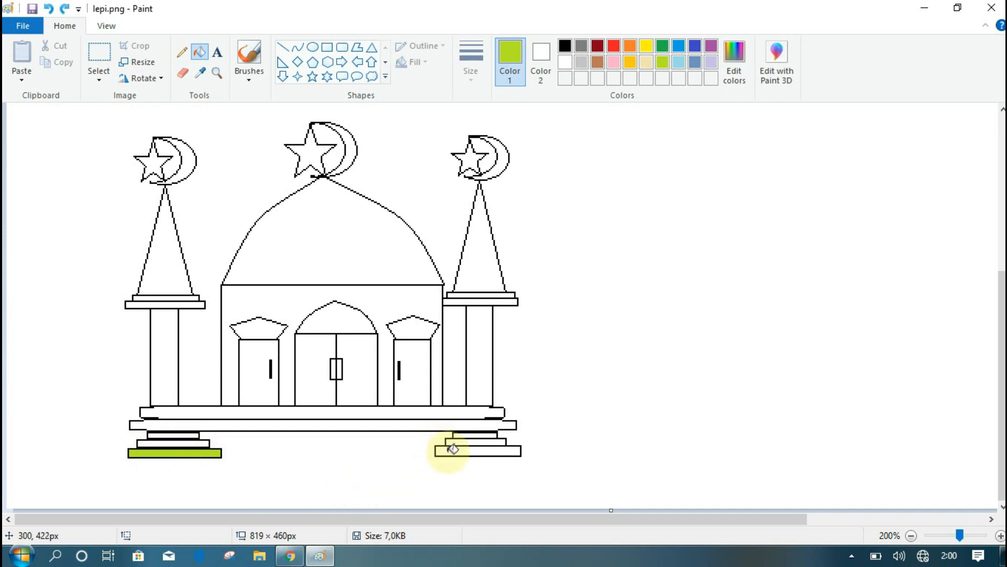
left_click(451, 450)
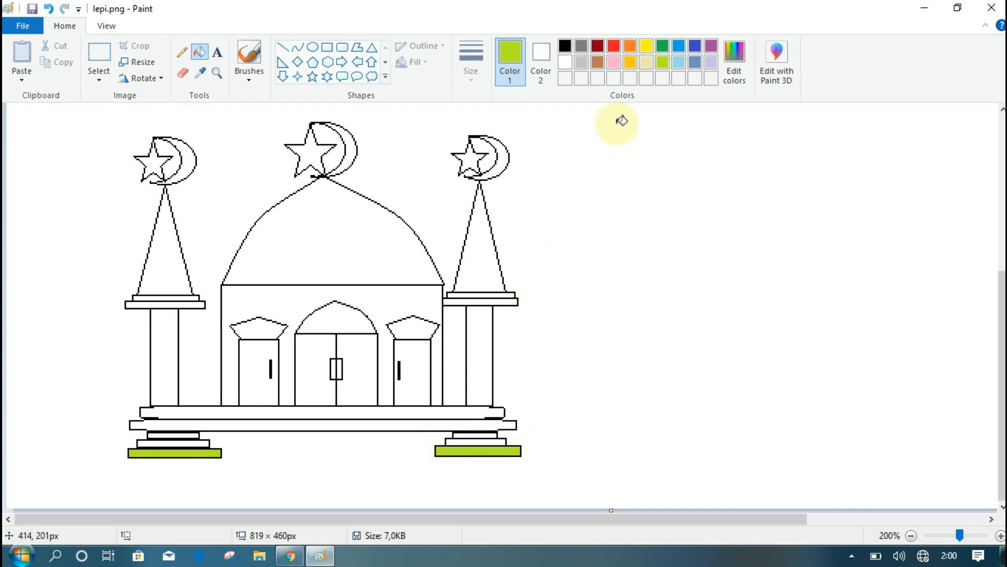
- Fill the middle blocks of both footings with light gray and their top blocks with brown
left_click(582, 61)
left_click(199, 443)
left_click(459, 441)
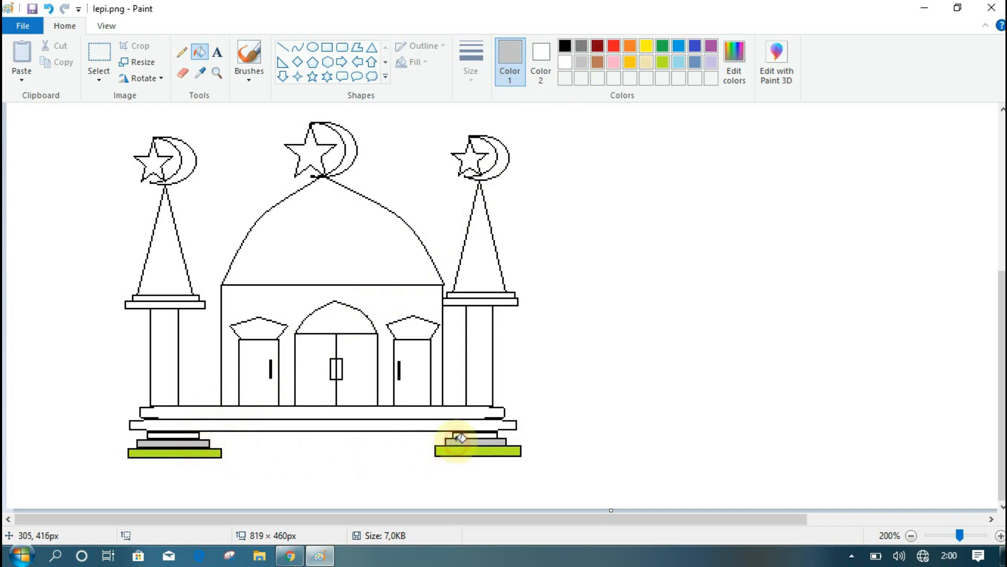
left_click(597, 62)
left_click(186, 435)
left_click(472, 435)
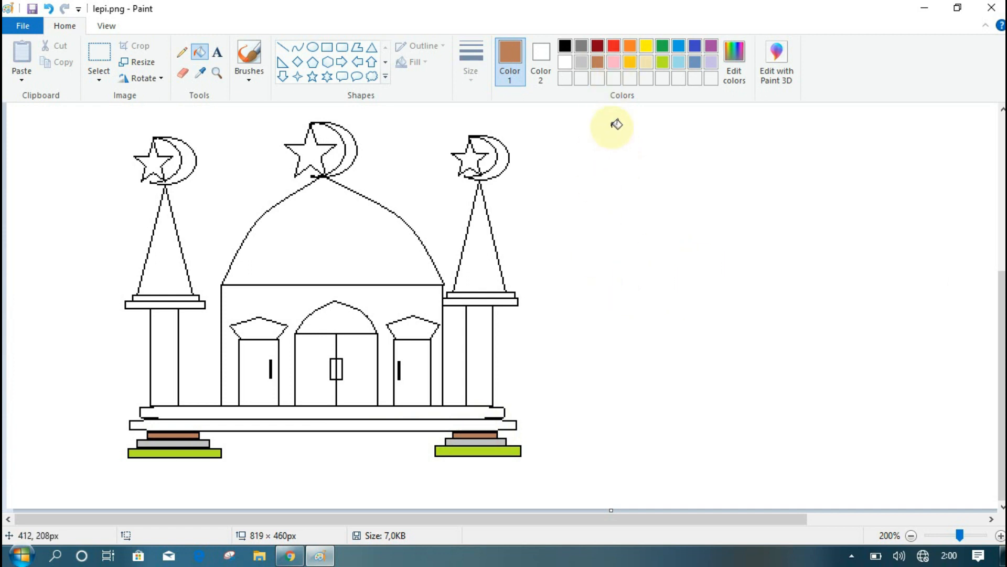
- Fill the lower long floor slab with gold and the upper slab with light gray
left_click(630, 62)
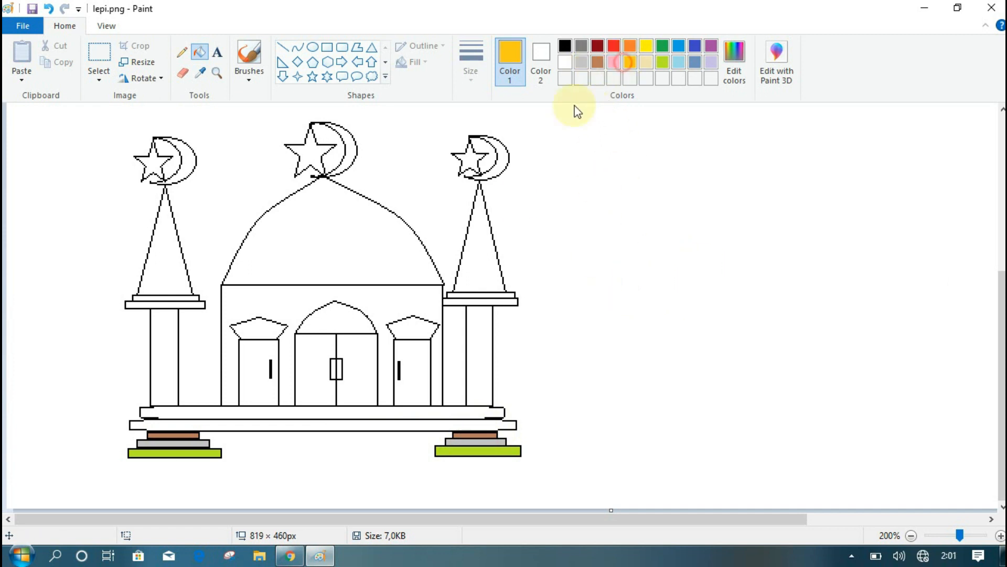
left_click(344, 420)
left_click(581, 62)
left_click(338, 412)
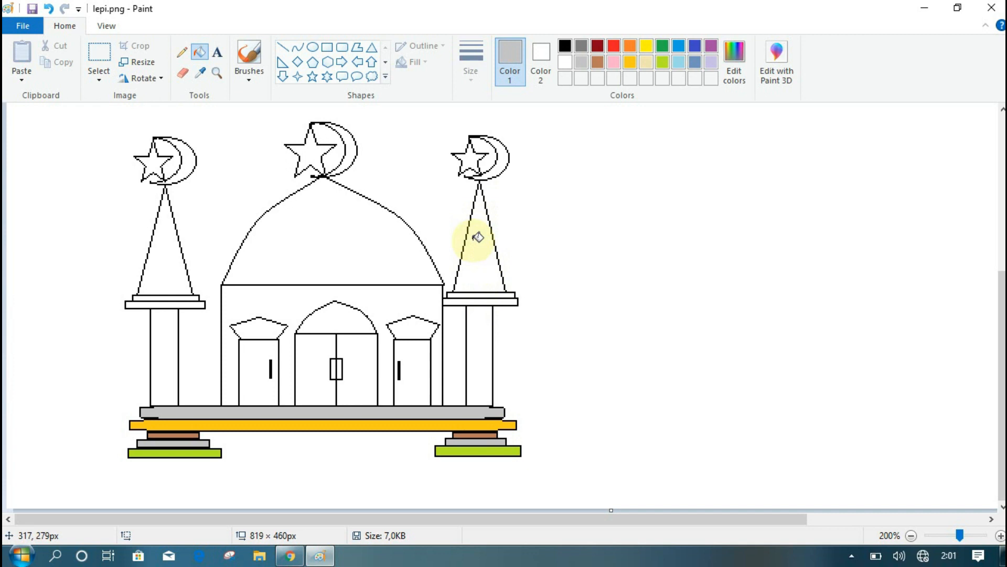
- Fill both tower cones with light turquoise and the central dome with indigo blue
left_click(679, 63)
left_click(481, 262)
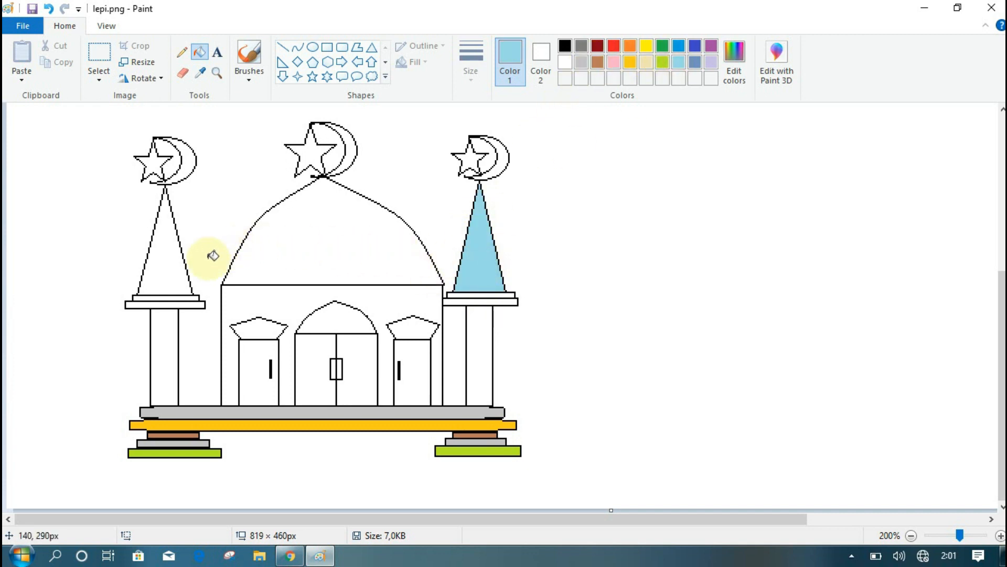
left_click(174, 267)
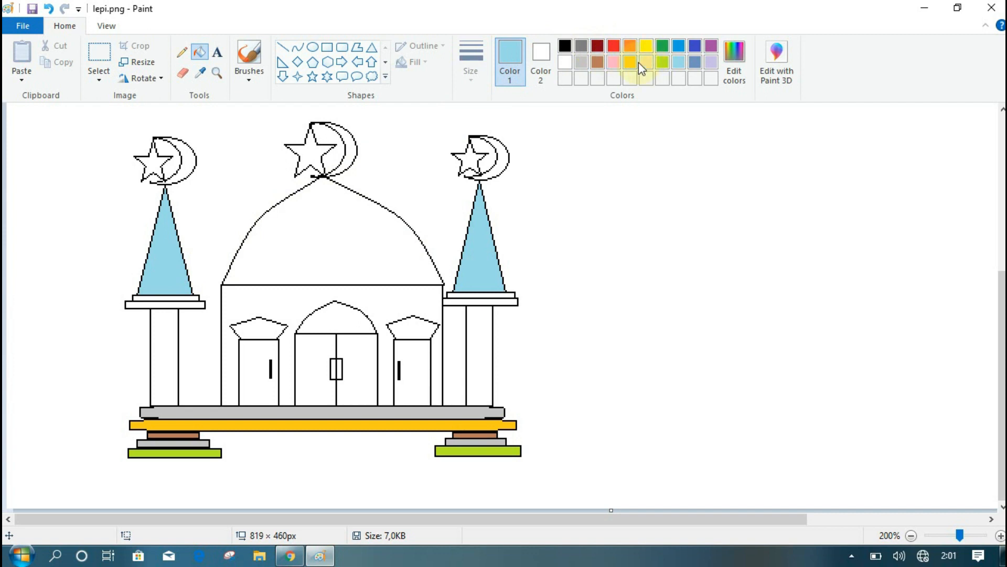
left_click(692, 46)
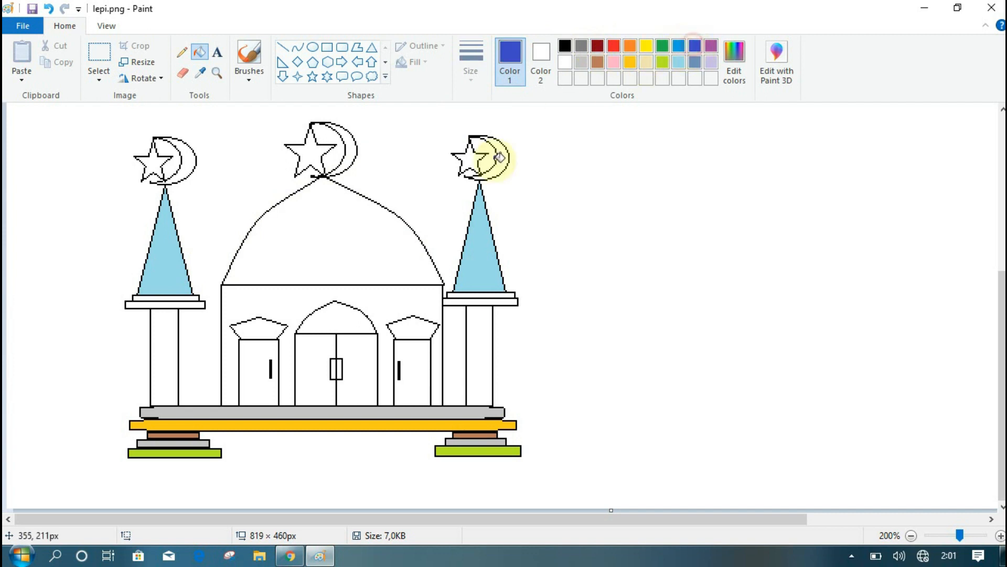
left_click(386, 226)
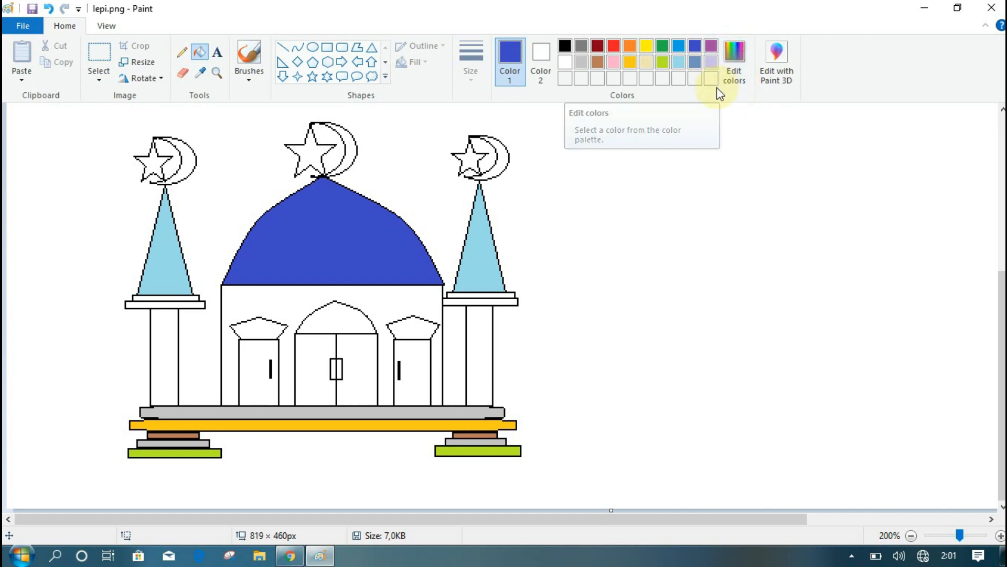
- Mix a custom yellow-green with red 182, green 230 and blue 38 as the foreground color
left_click(741, 80)
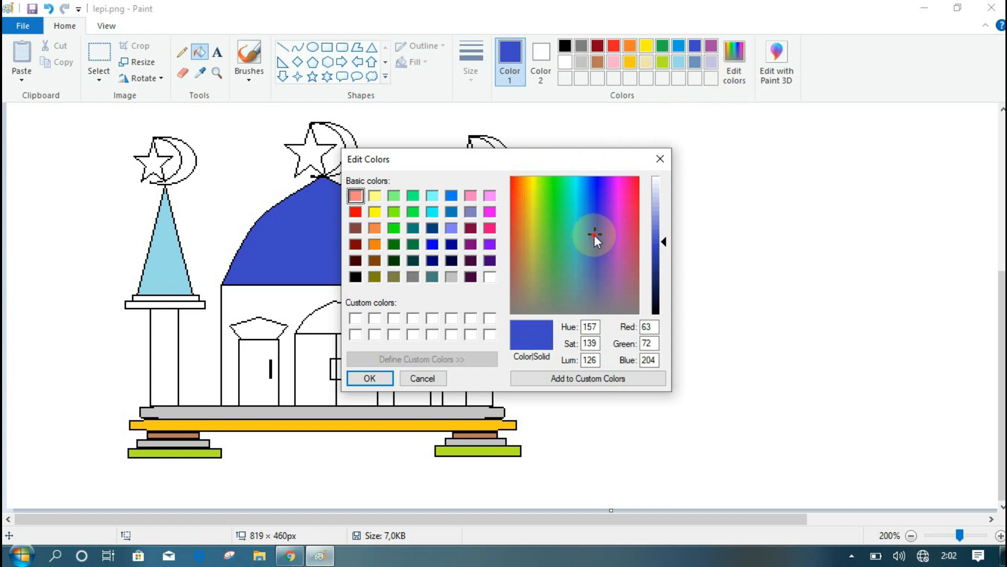
left_click_drag(594, 234, 577, 185)
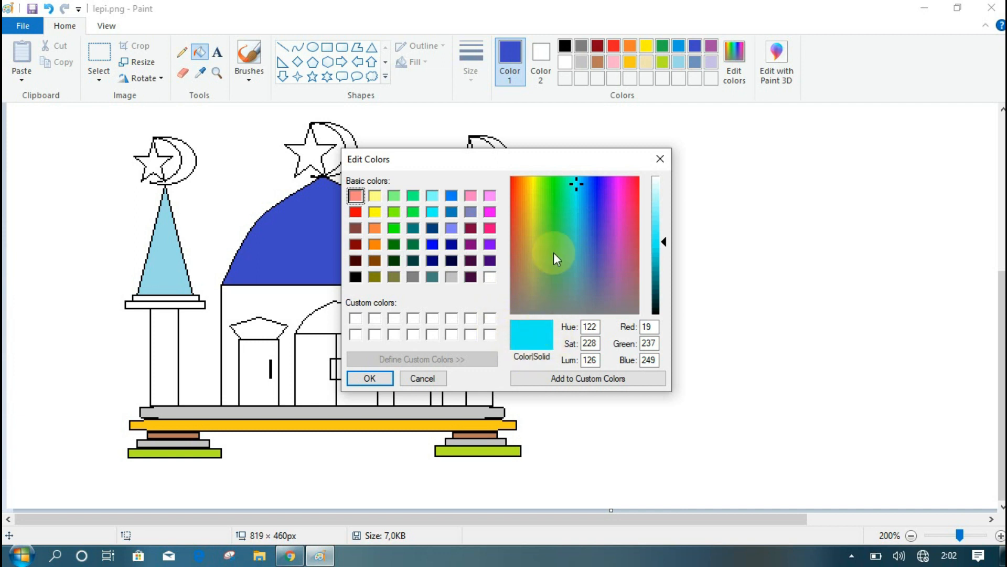
left_click(535, 184)
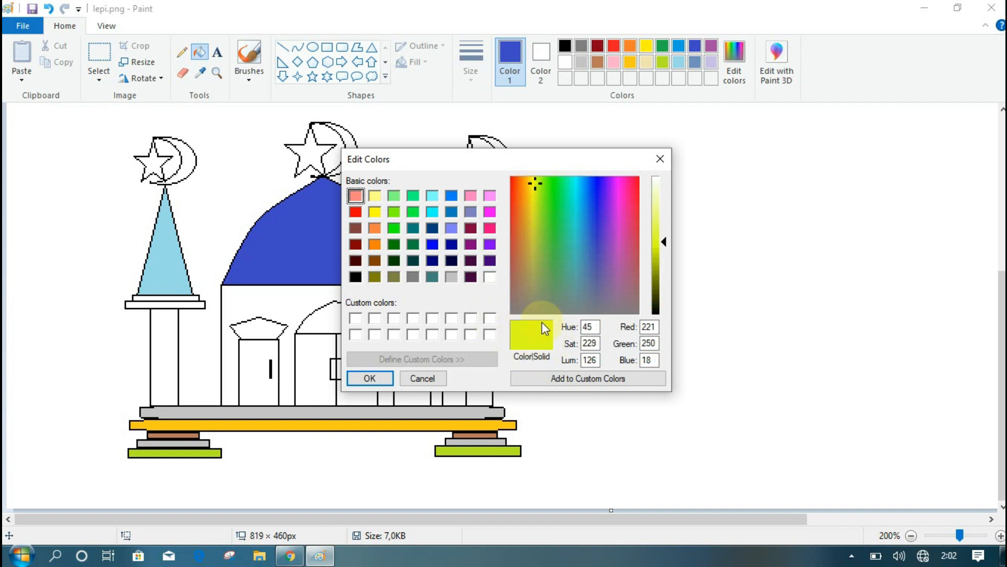
left_click(616, 288)
left_click(618, 269)
left_click_drag(618, 268, 615, 228)
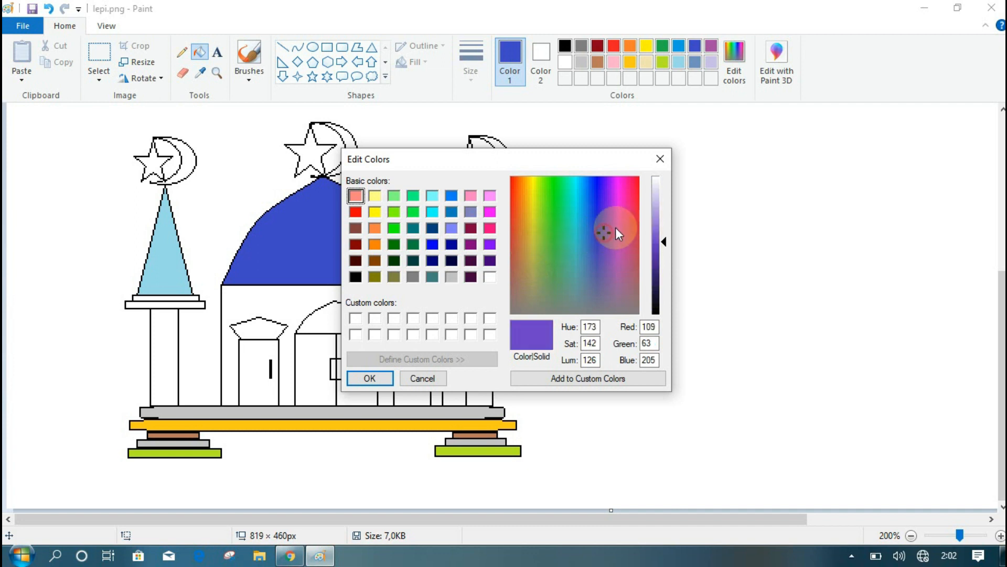
left_click(625, 219)
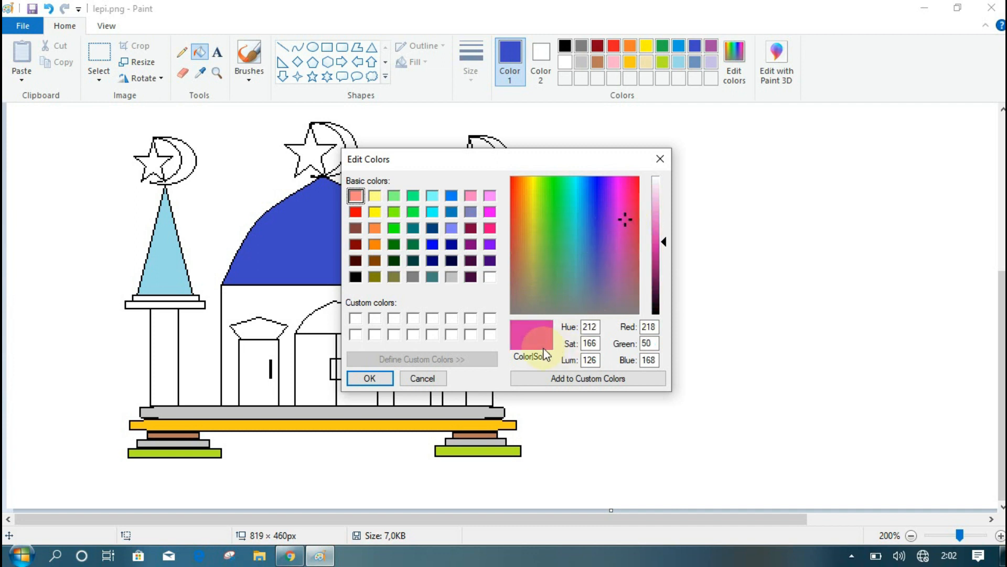
left_click_drag(552, 222, 540, 206)
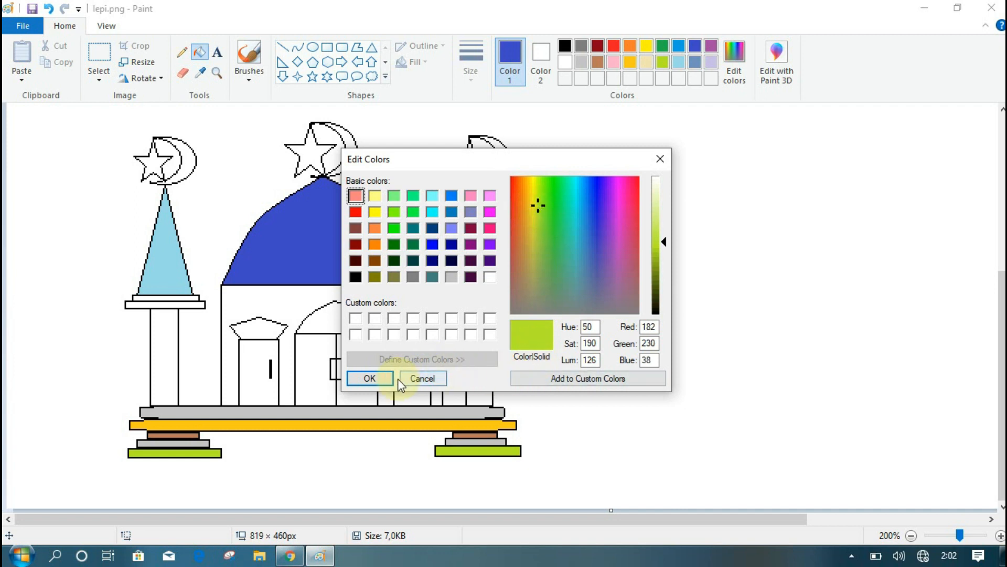
left_click(374, 379)
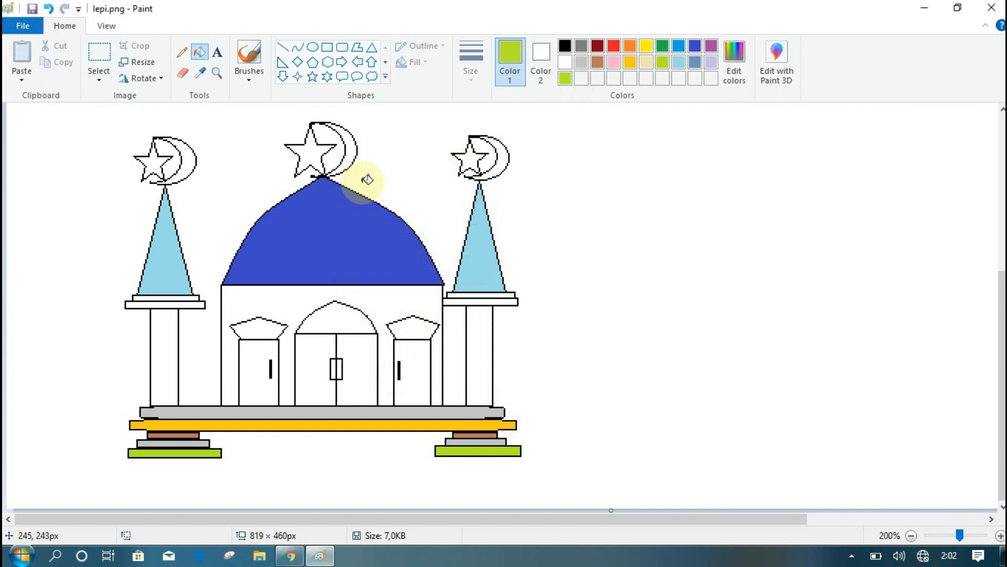
- Fill the crescents above the dome and both towers with the custom yellow-green
left_click(350, 152)
left_click(503, 160)
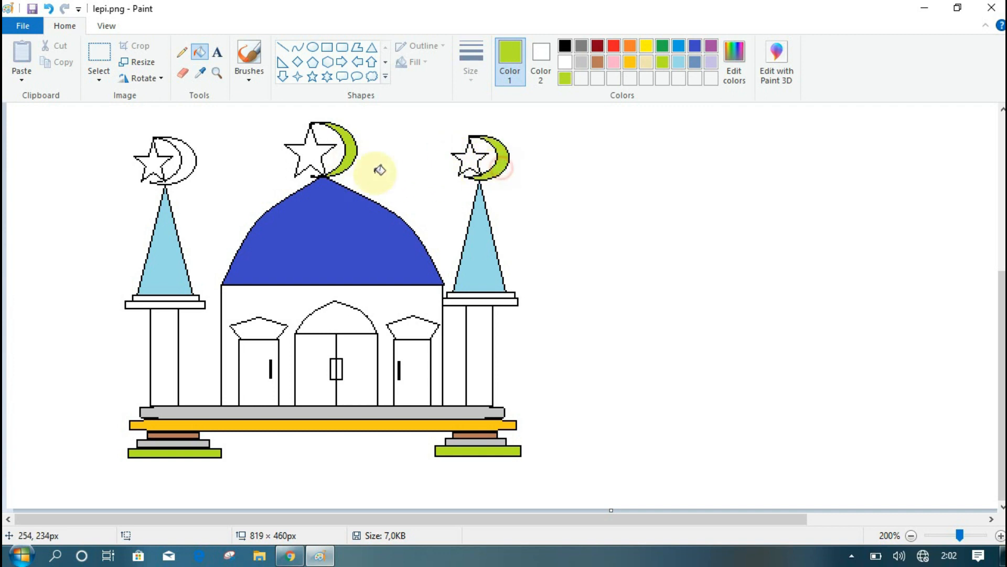
left_click(181, 162)
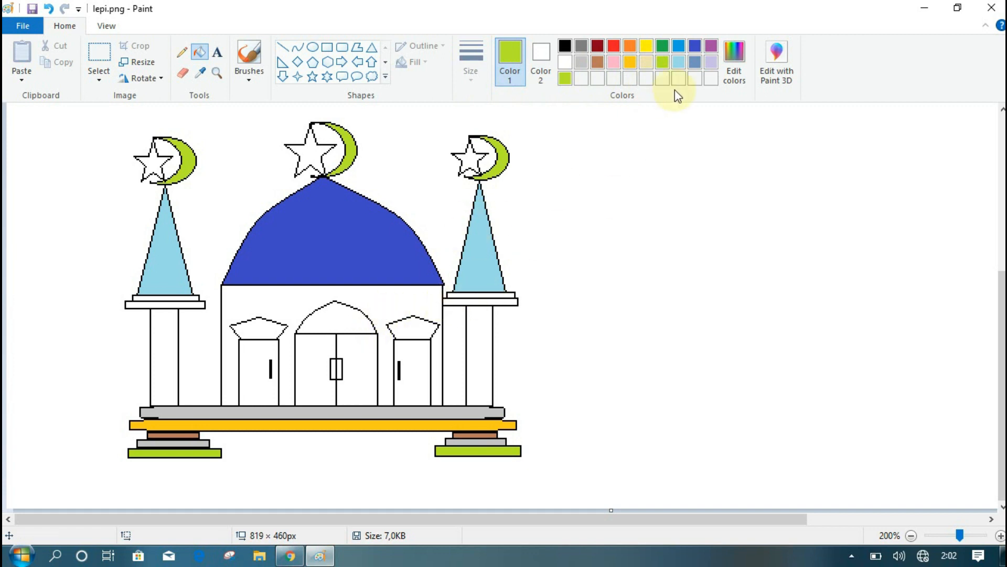
- Pick pure blue from the basic colors and fill the three stars with it
left_click(734, 63)
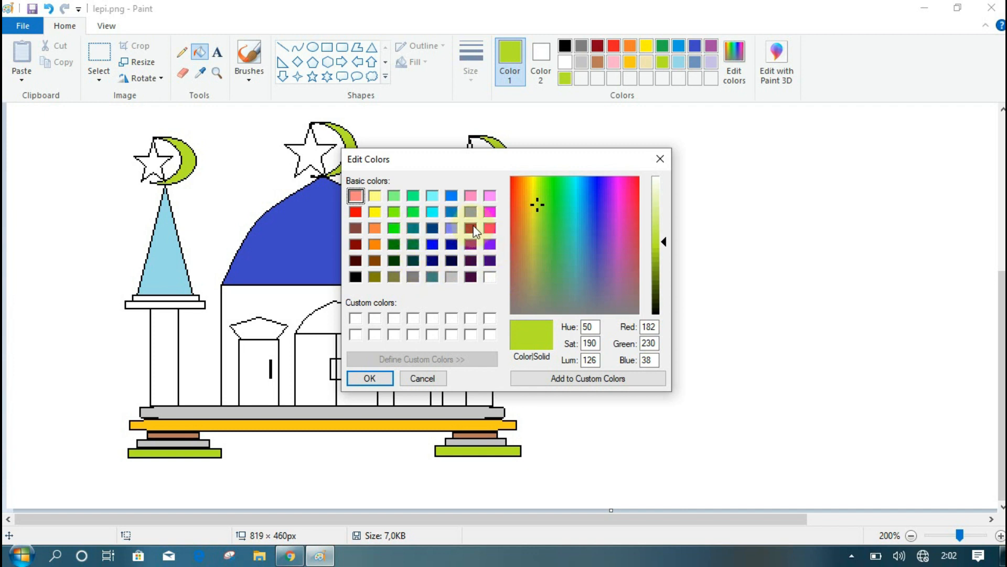
double_click(432, 244)
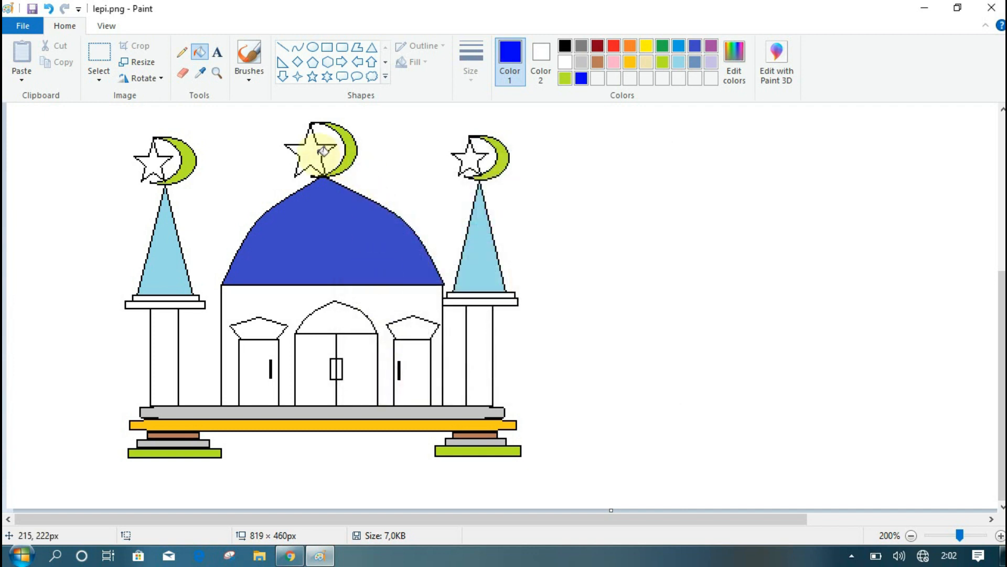
left_click(313, 151)
left_click(481, 164)
left_click(153, 162)
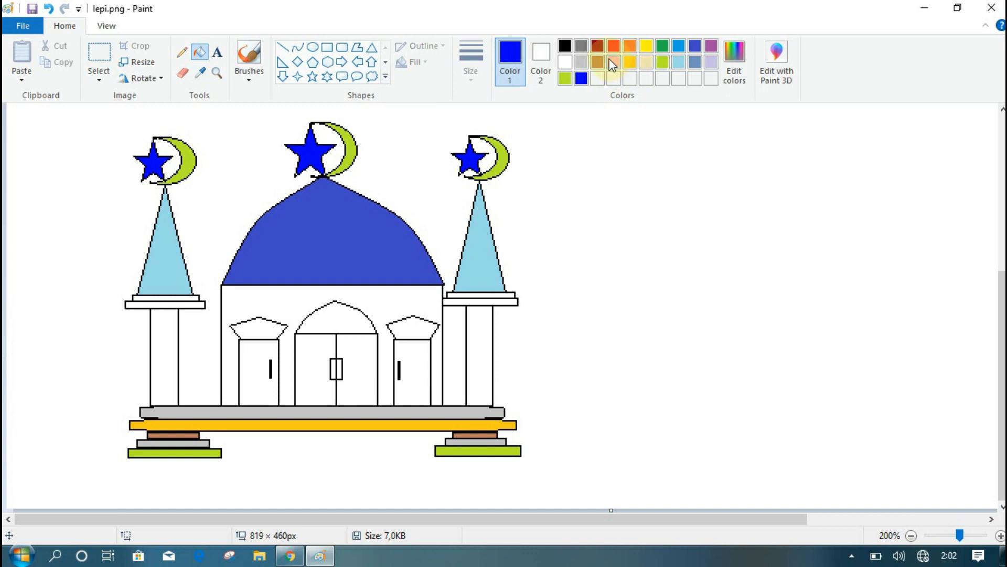
- Refill the three crescents above the dome and both towers with orange
left_click(628, 46)
left_click(503, 157)
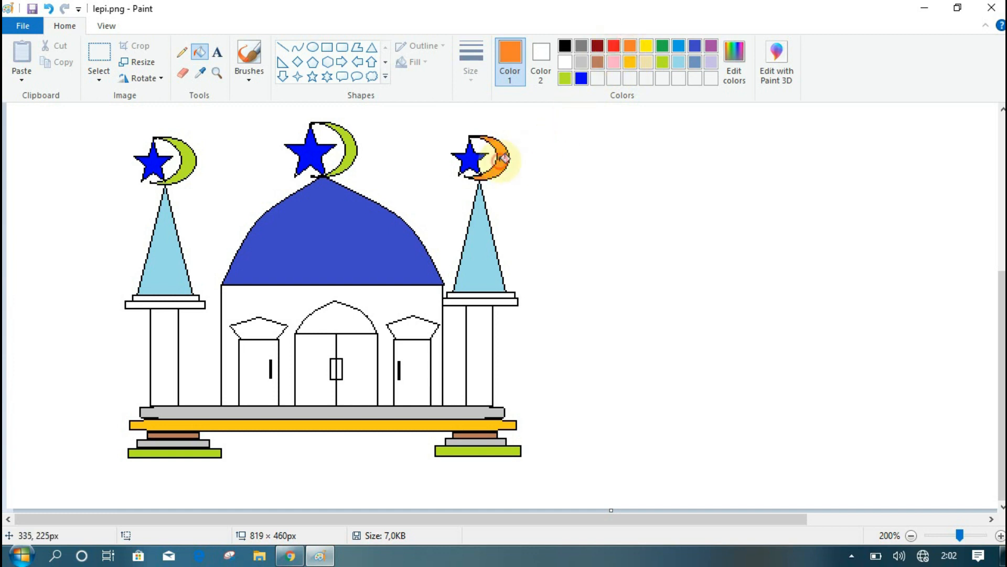
left_click(357, 148)
left_click(187, 158)
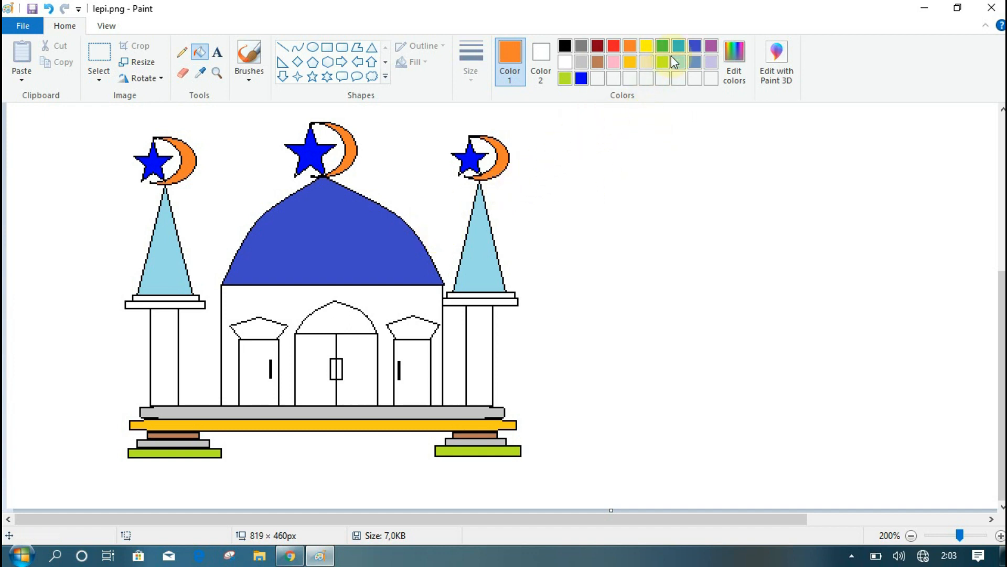
- Fill the star above the dome, both side-door canopies and both tower columns with purple
left_click(714, 48)
left_click(309, 151)
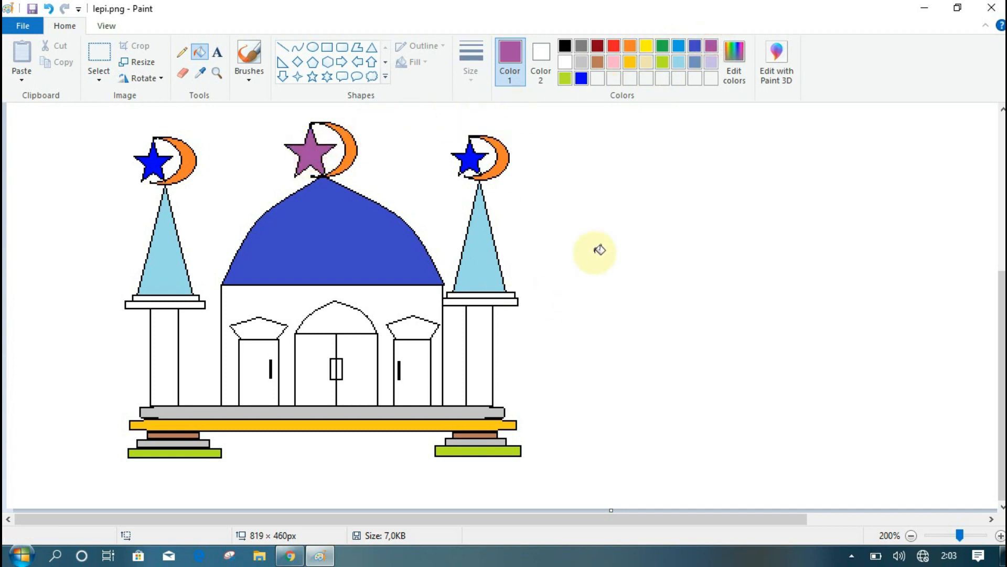
left_click(272, 335)
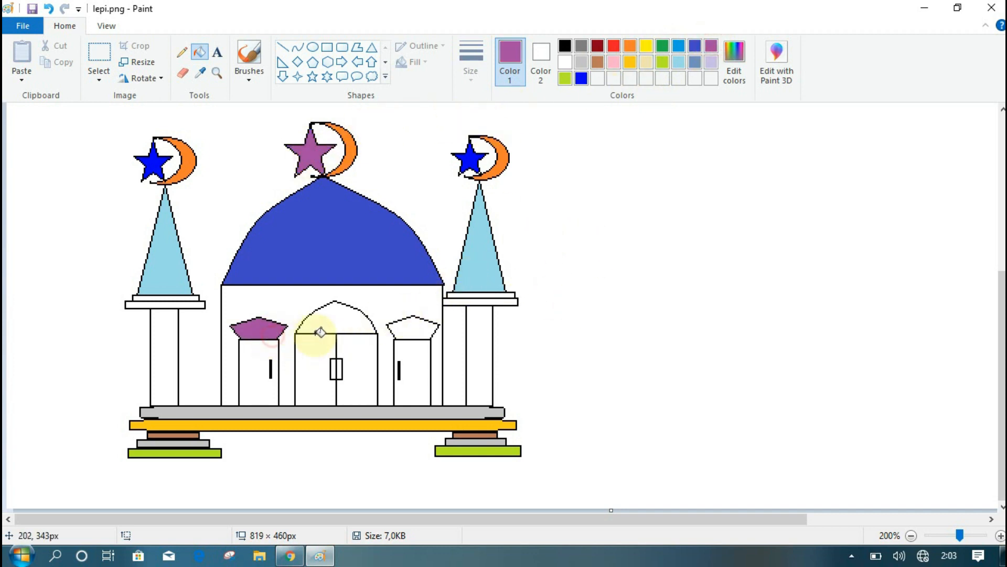
left_click(415, 328)
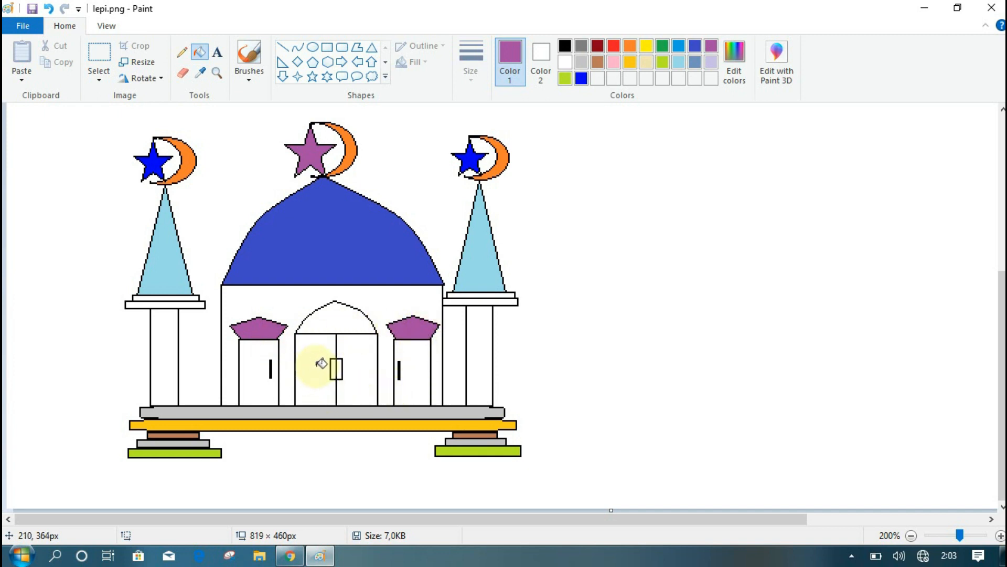
left_click(172, 366)
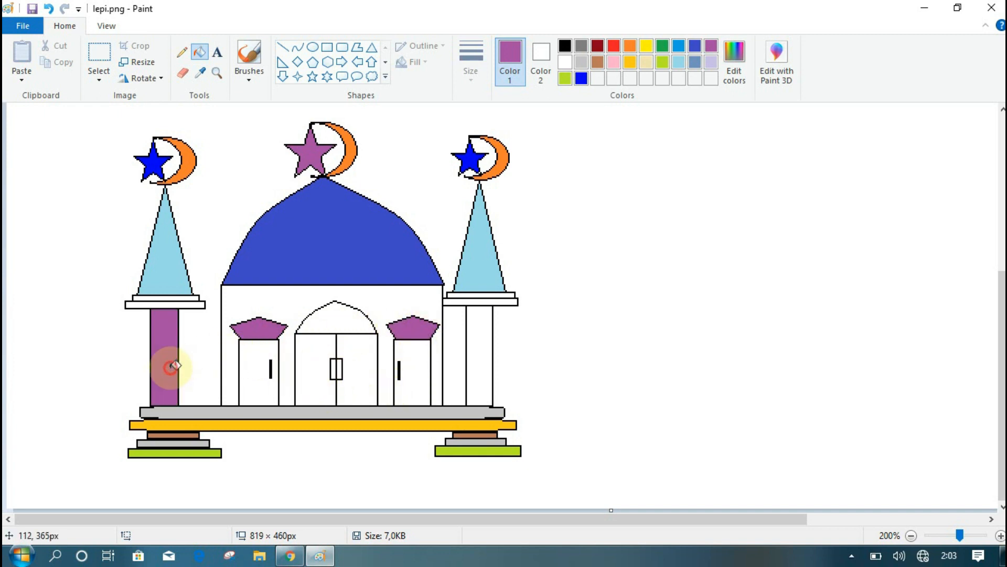
left_click(478, 362)
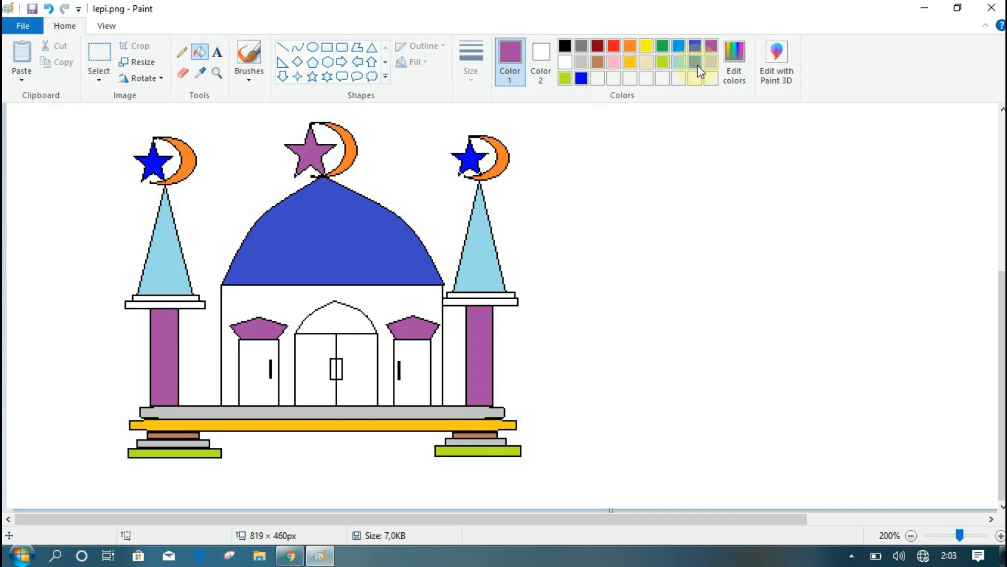
- Fill the lower ledge under each tower cone with black
left_click(566, 48)
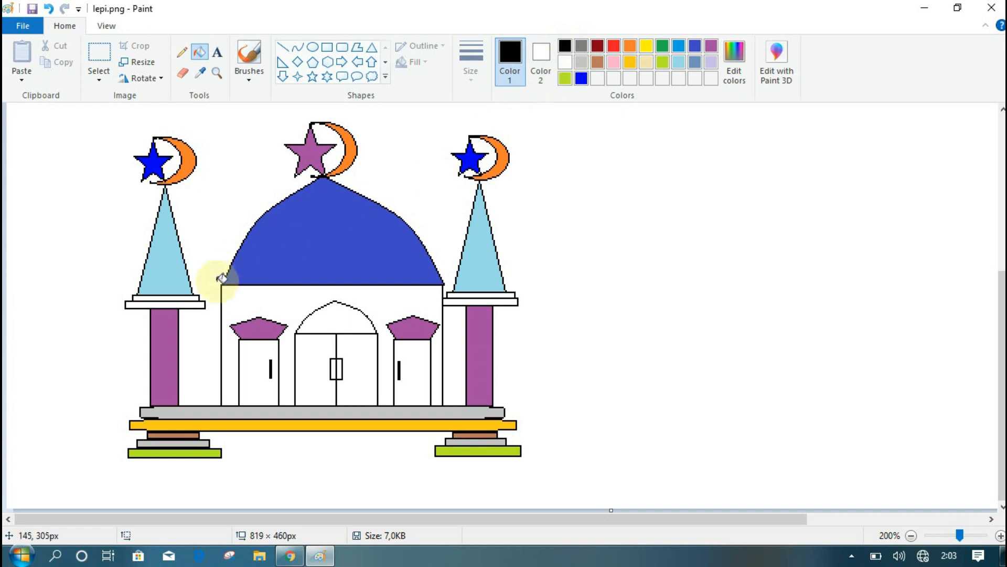
left_click(184, 303)
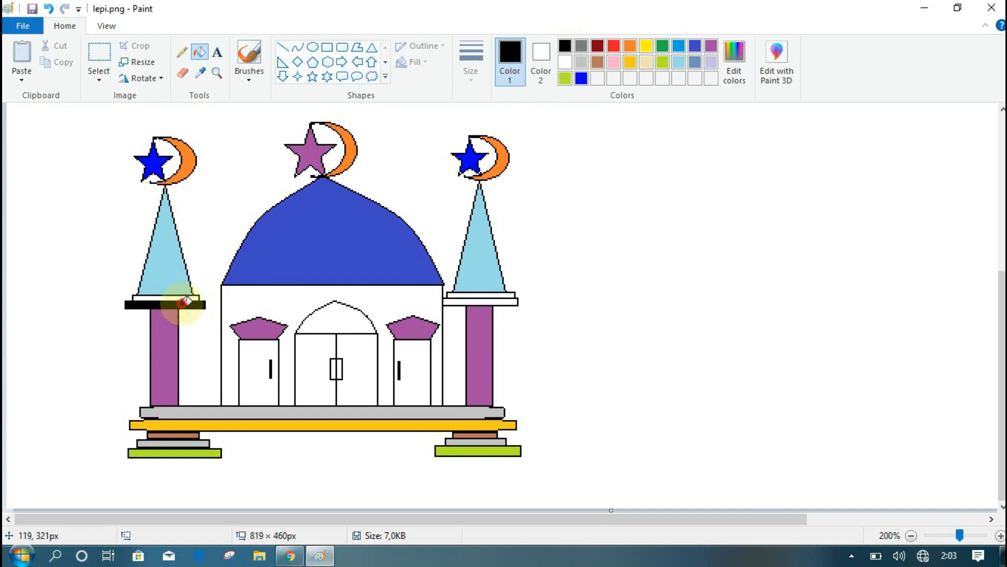
left_click(488, 302)
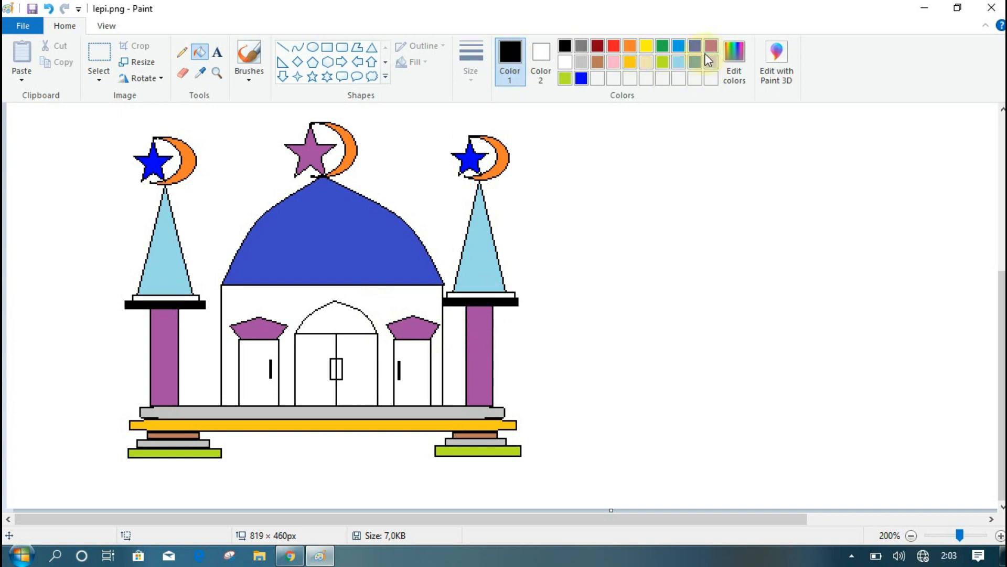
- Pick cyan from the basic colors and fill both panels of the central door and the two side doors
left_click(730, 72)
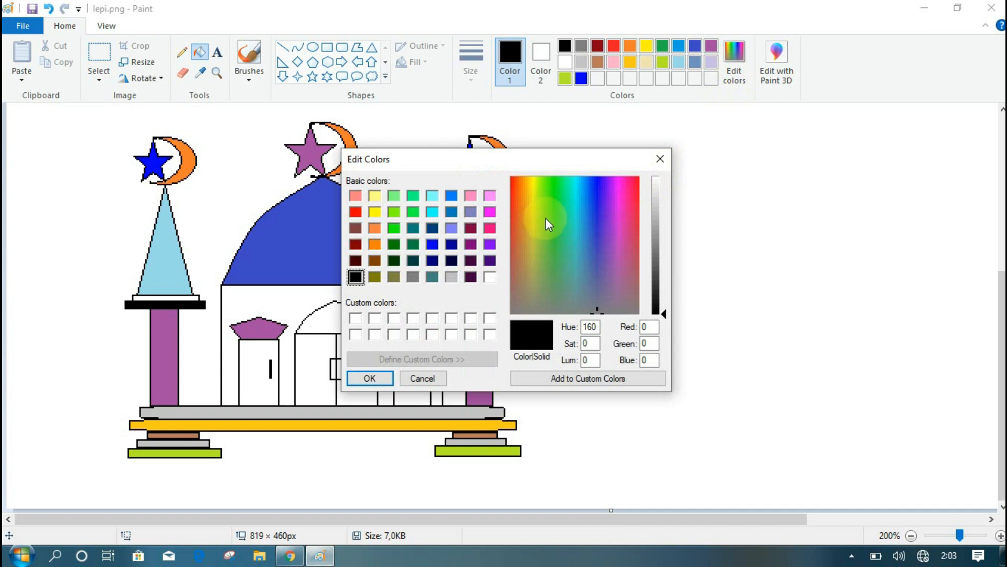
left_click(433, 212)
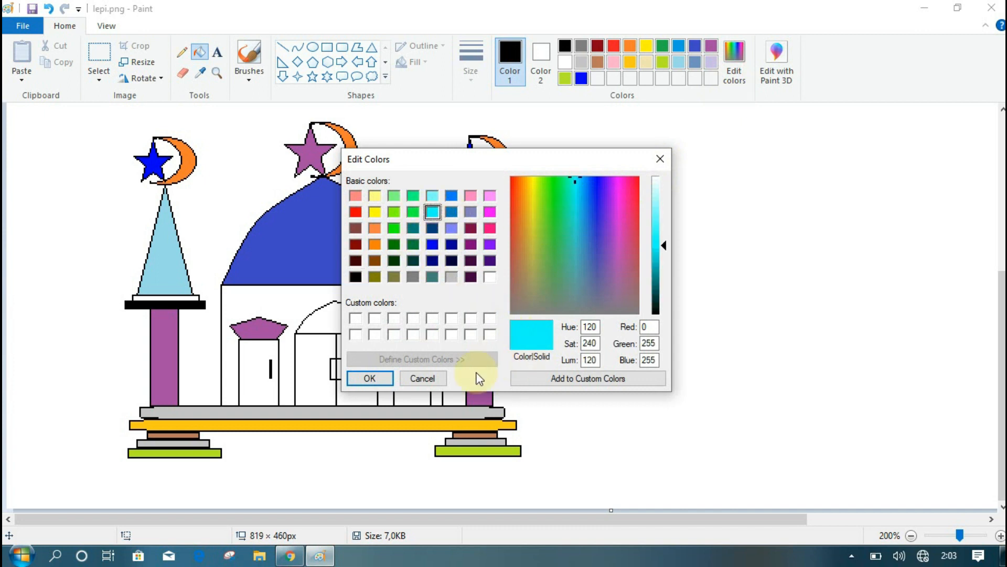
left_click(368, 377)
left_click(307, 368)
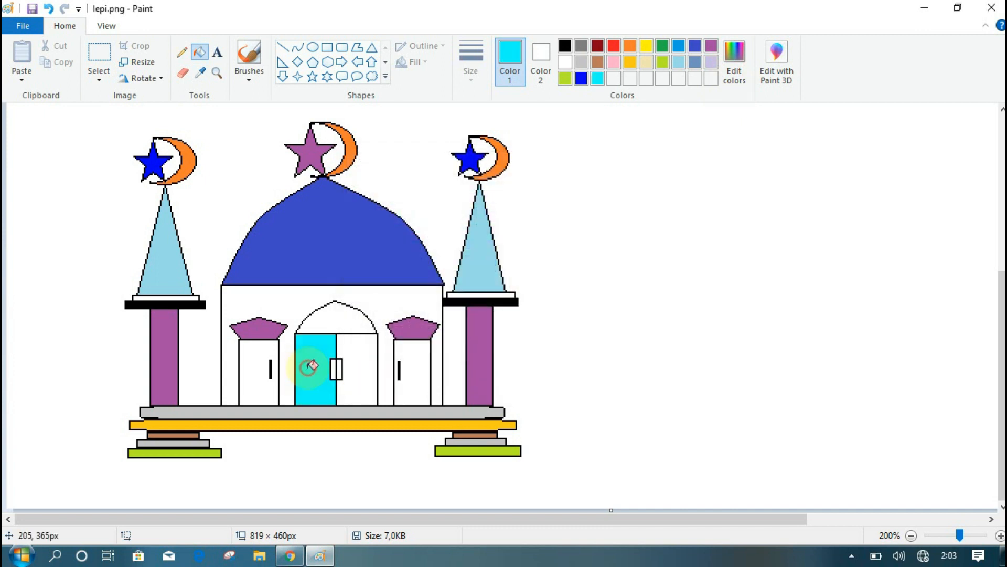
left_click(377, 363)
left_click(260, 386)
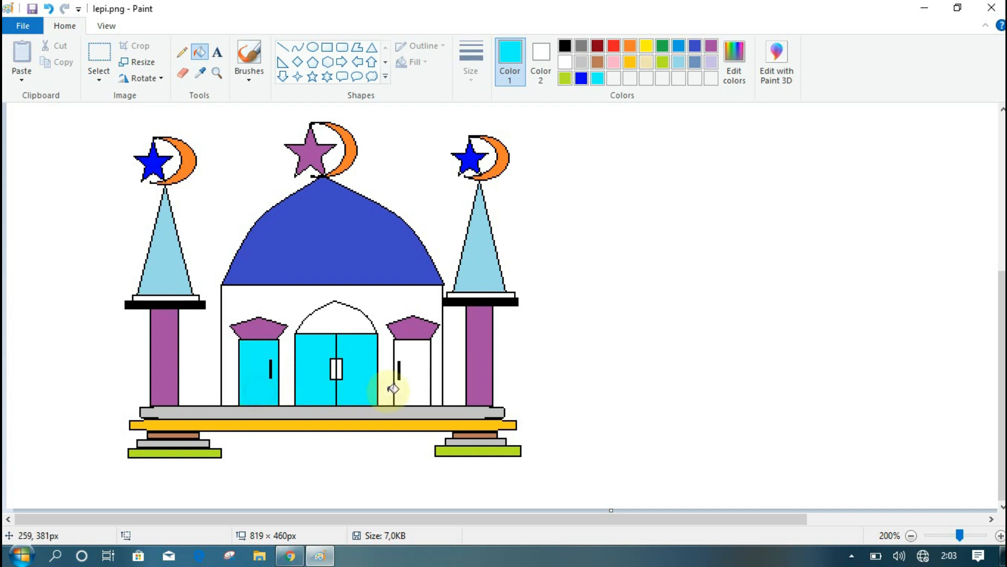
left_click(411, 388)
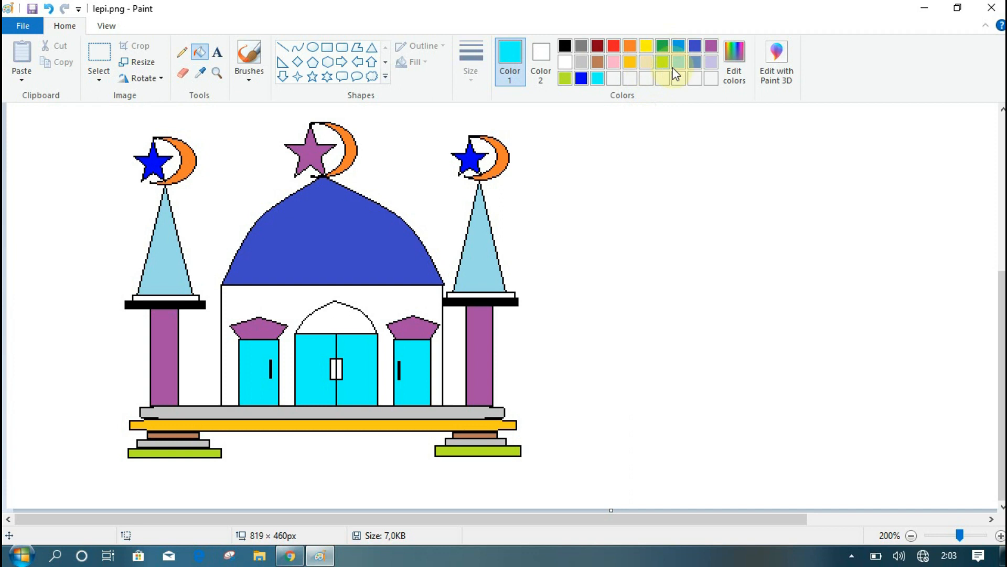
- Mix a custom pink with red 215, green 40 and blue 188 and refill the two side doors with it
left_click(737, 64)
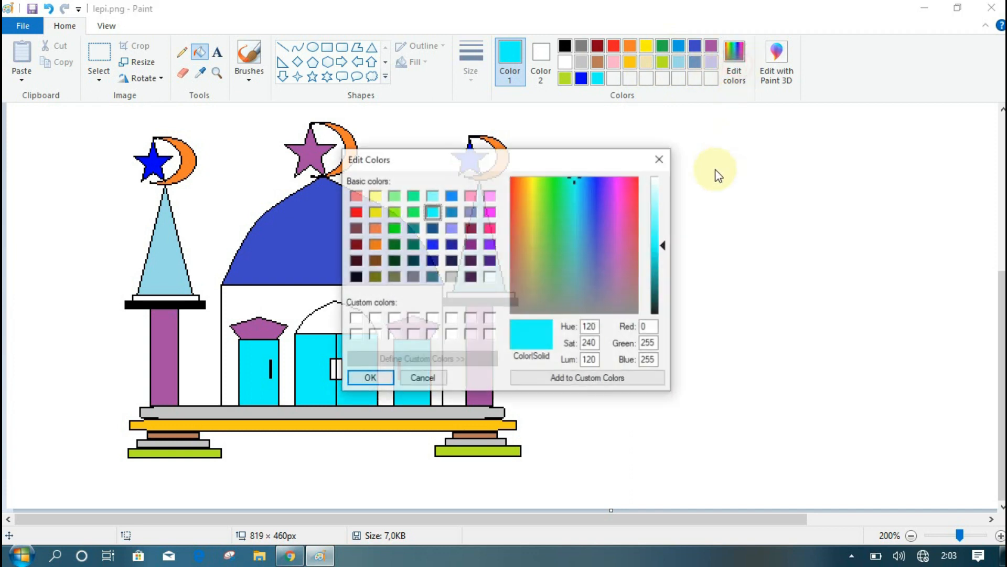
left_click(621, 222)
left_click(371, 378)
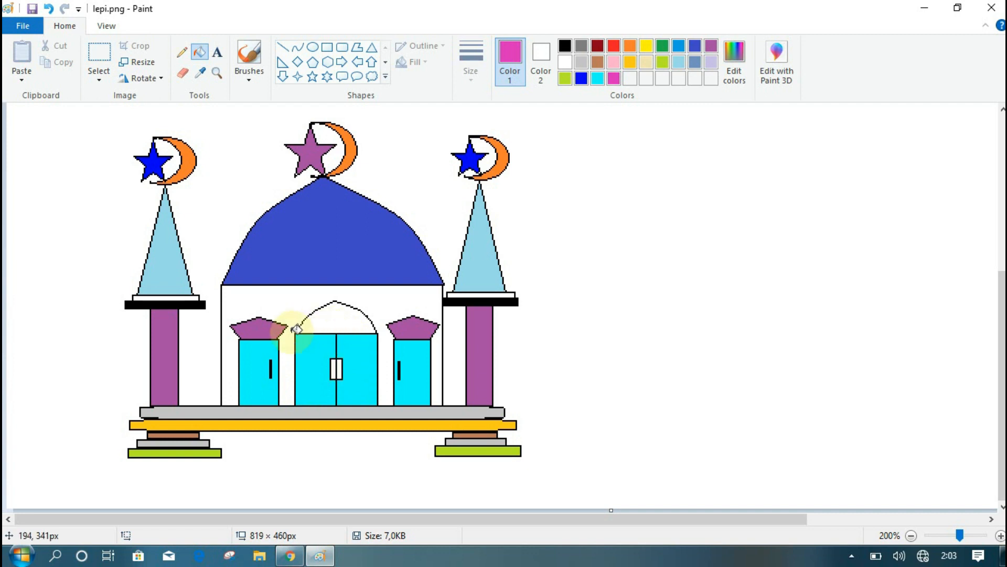
left_click(265, 375)
left_click(414, 382)
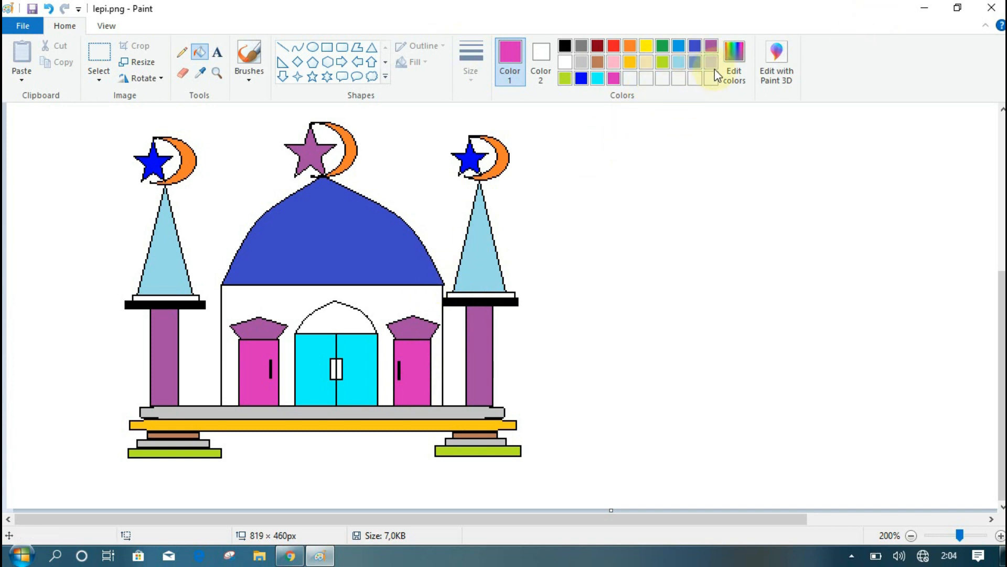
- Mix a custom green with red 14, green 248 and blue 7 and fill both side-door canopies and the central door handle's right half
left_click(732, 65)
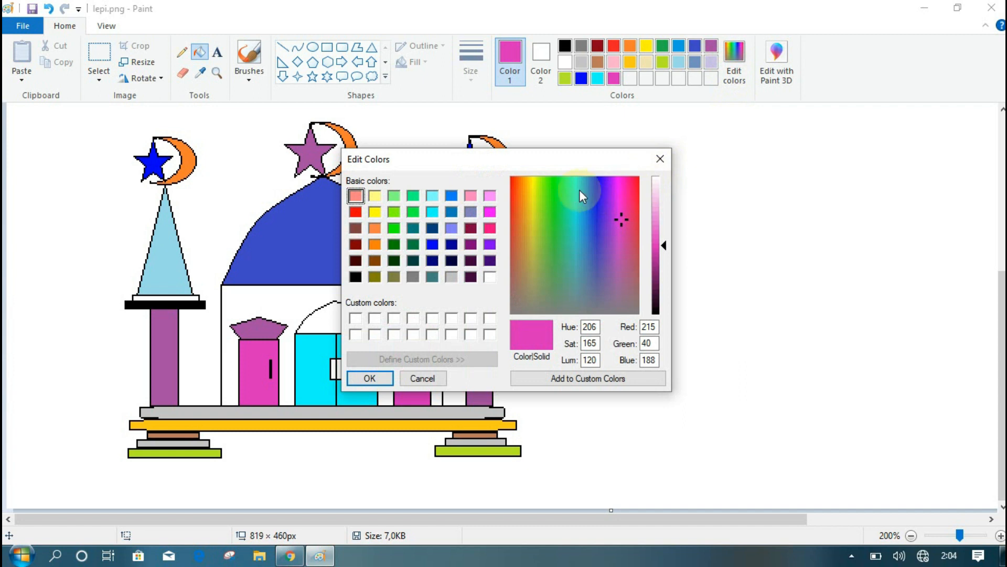
left_click(554, 186)
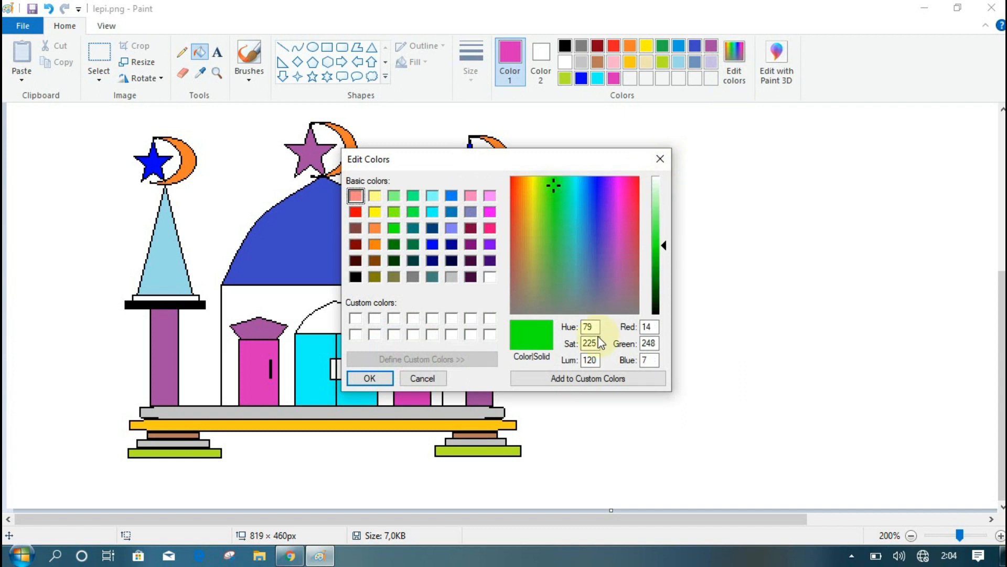
left_click(368, 379)
left_click(269, 324)
left_click(412, 326)
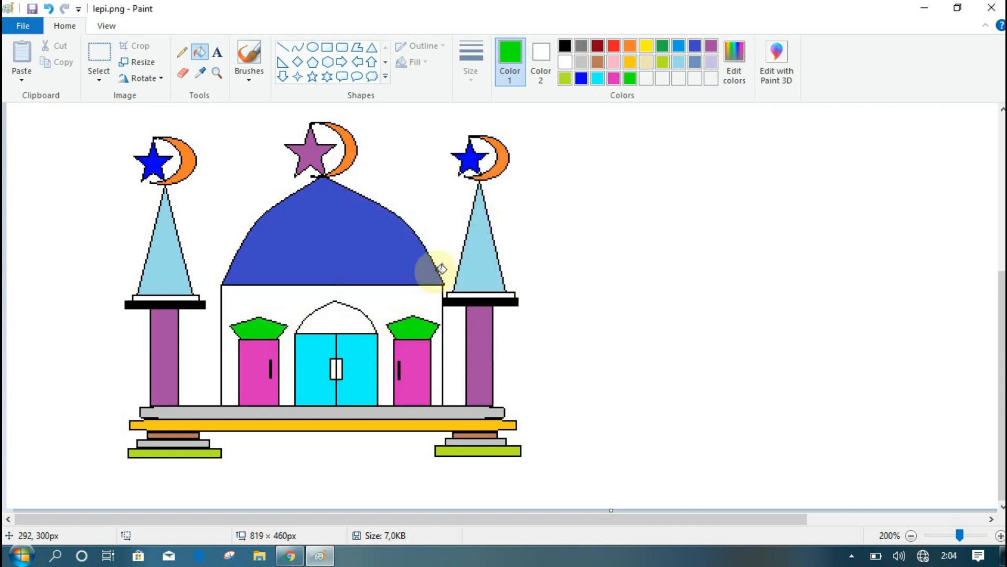
left_click(336, 369)
left_click(336, 370)
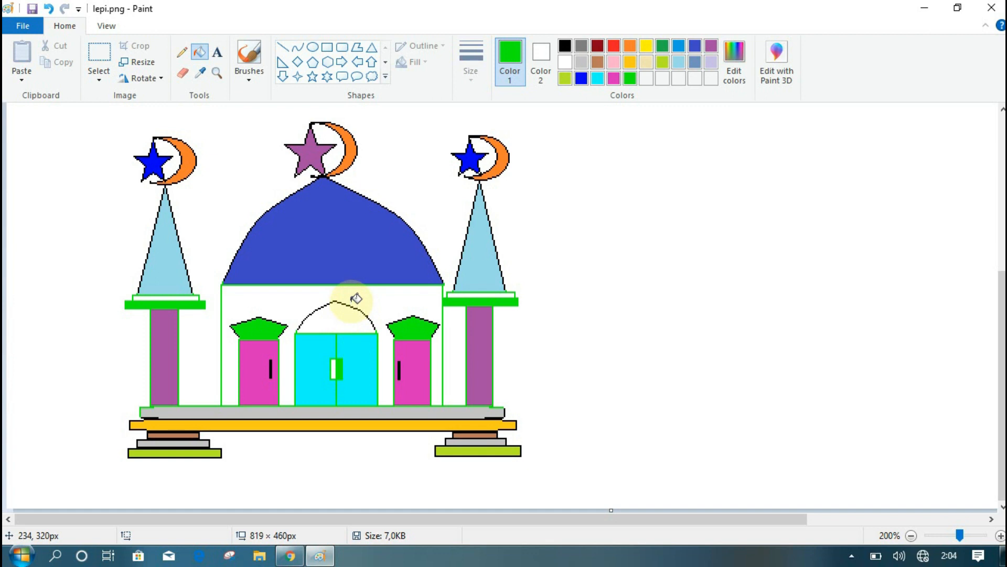
key("ctrl+z")
left_click(339, 368)
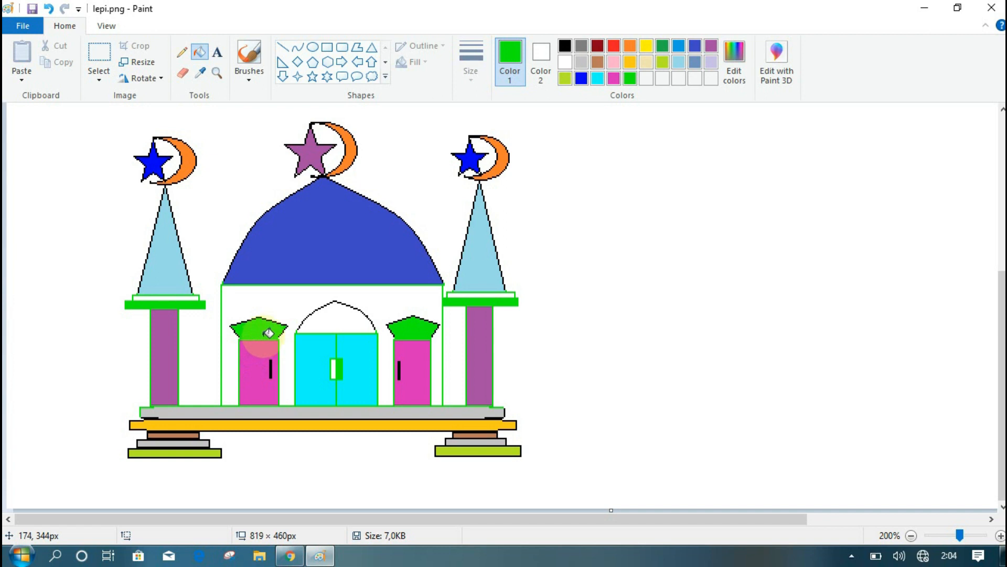
key("ctrl+z")
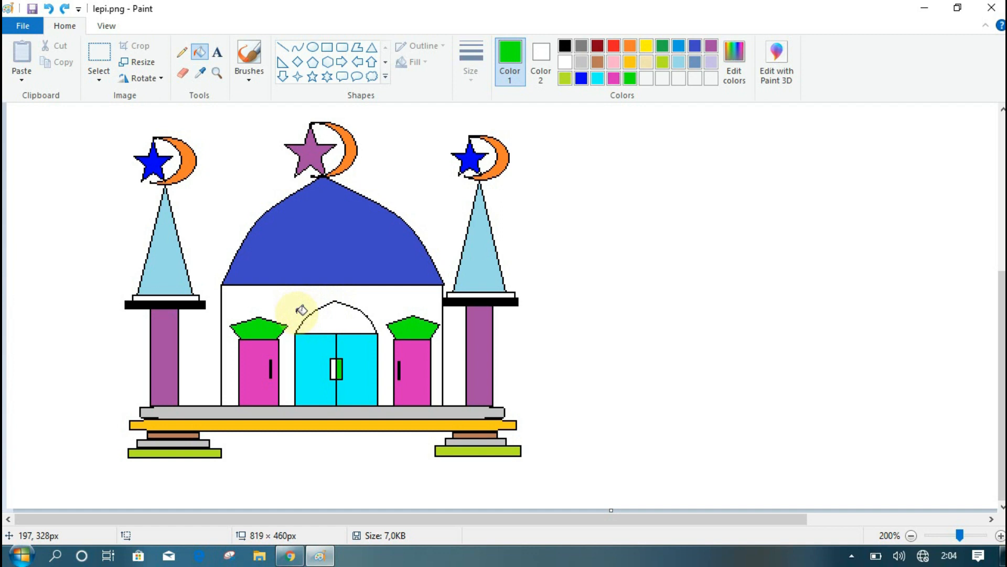
- Fill the left half of the central door handle with the custom green
left_click(337, 368)
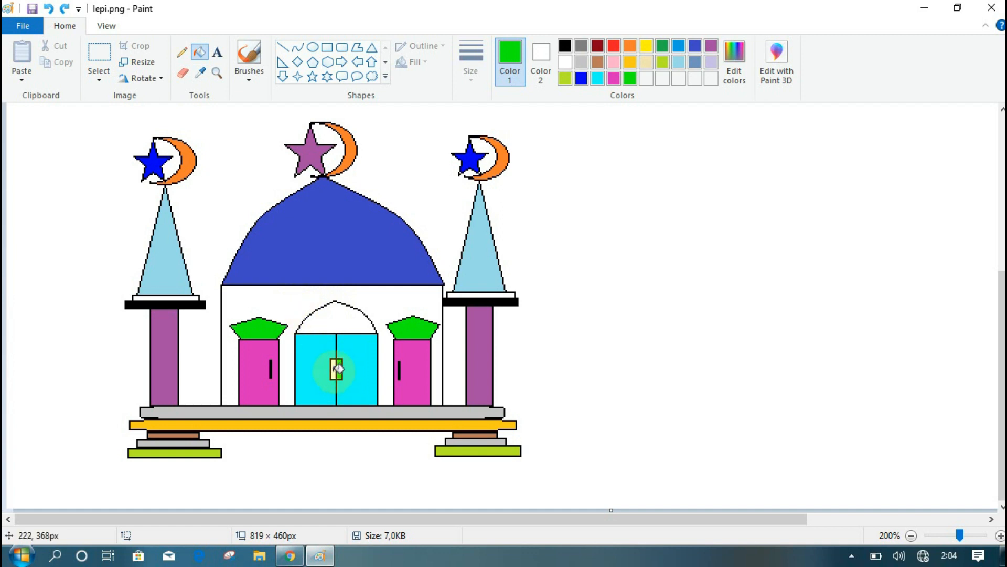
left_click(337, 369)
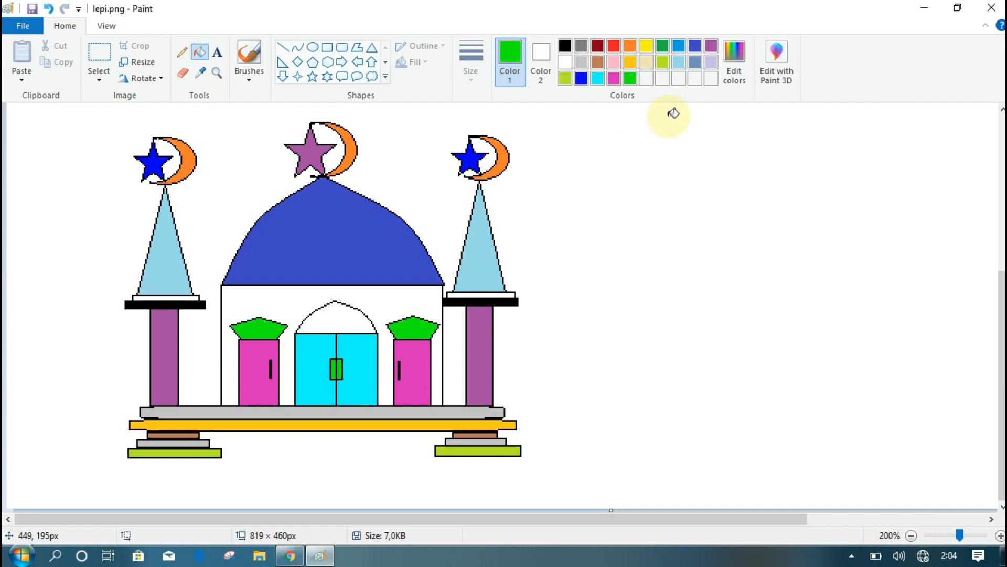
- Mix a custom red with red 243, green 12 and blue 58 and fill the central arch and both towers' upper ledges
left_click(737, 60)
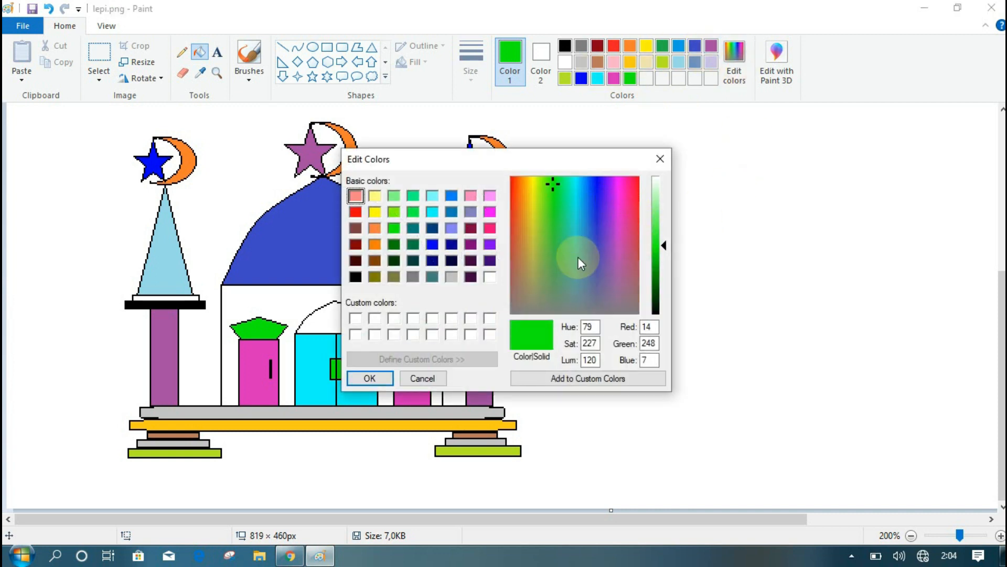
left_click(633, 190)
left_click(386, 379)
left_click(336, 316)
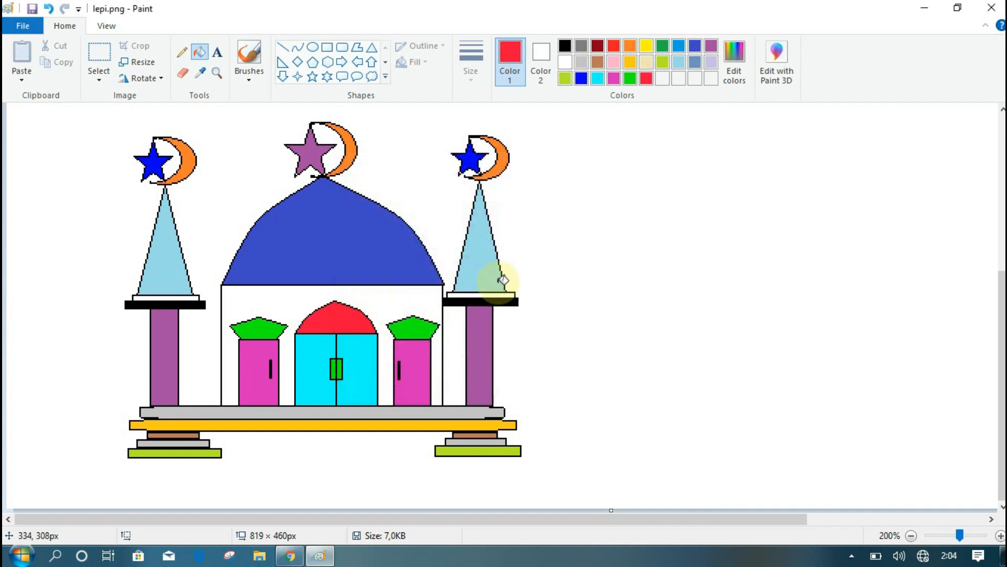
left_click(467, 294)
left_click(168, 296)
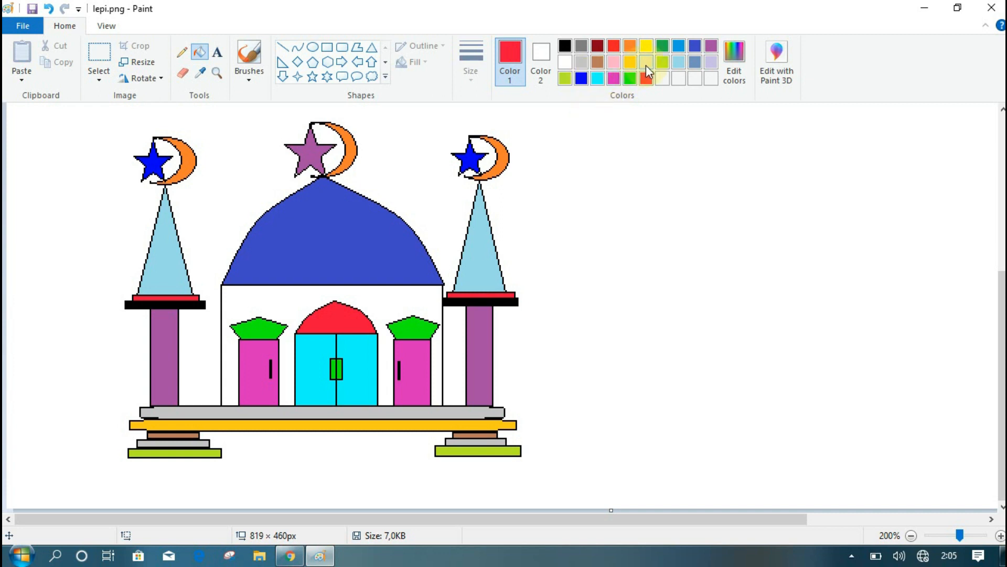
- Mix a custom blue with red 7, green 91 and blue 248 and fill the front wall around the doors
left_click(735, 62)
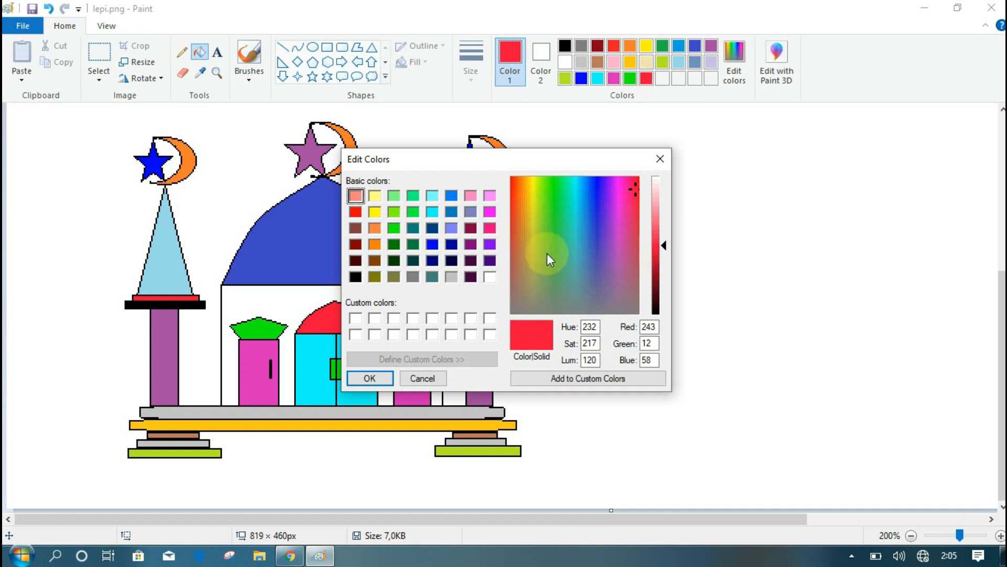
left_click(597, 189)
left_click_drag(594, 187, 591, 186)
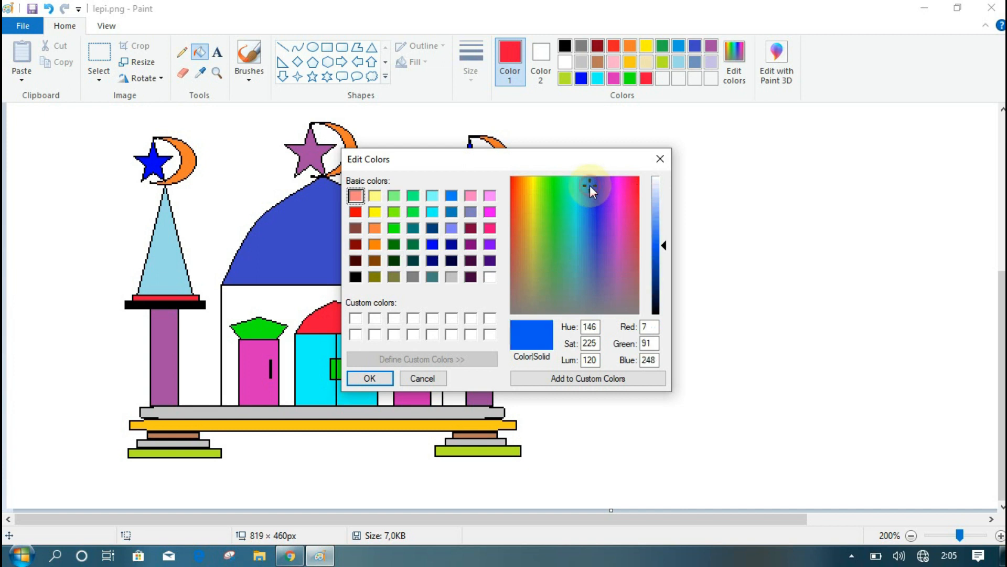
left_click(370, 377)
left_click(383, 307)
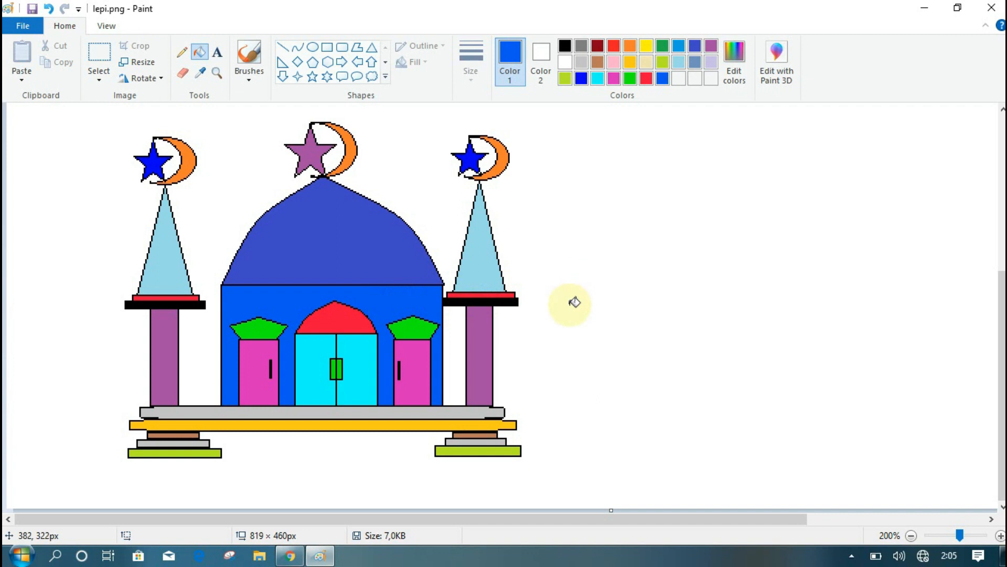
- Mix a custom orange with red 252, green 176 and blue 18 and fill the central dome
left_click(632, 62)
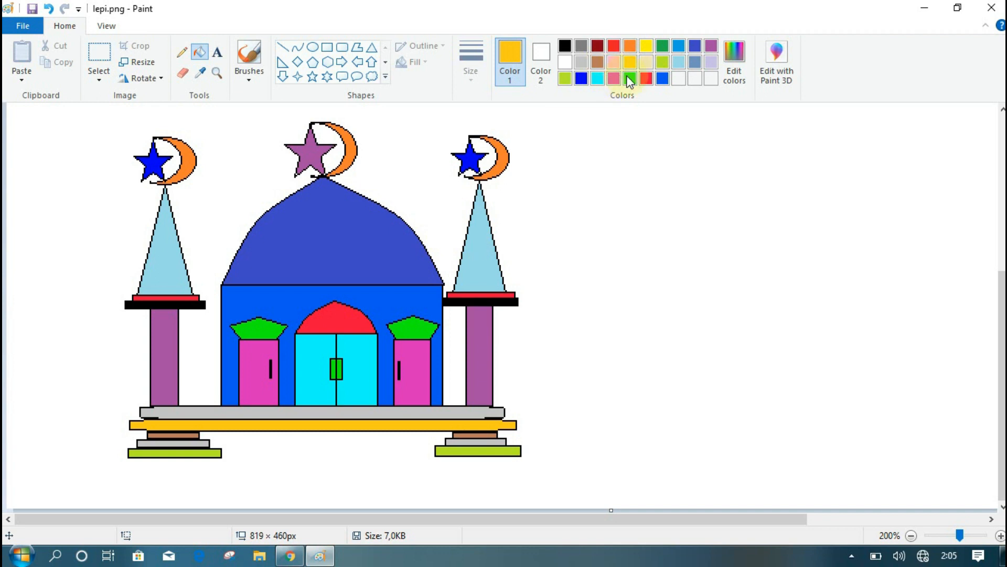
left_click(734, 63)
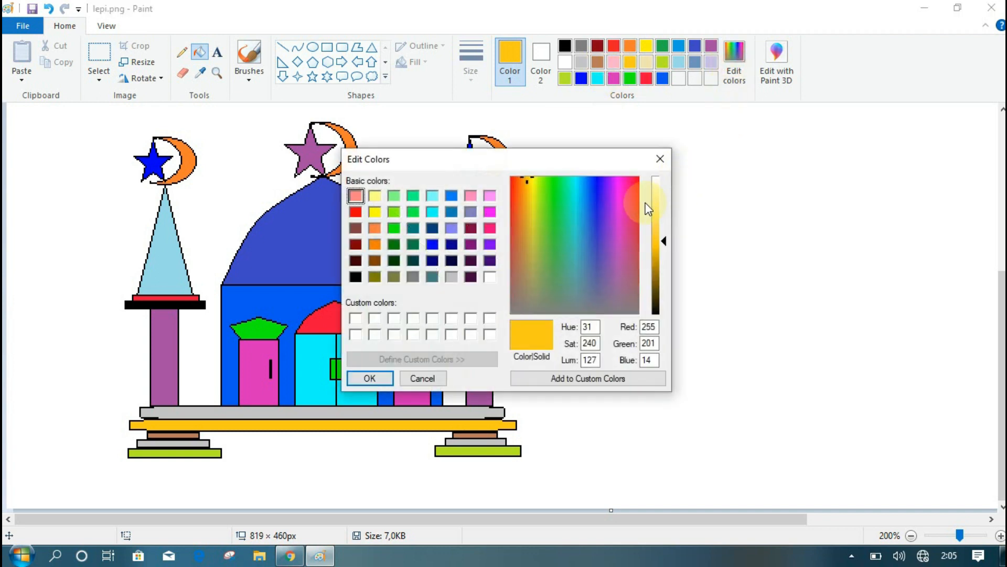
left_click(630, 179)
left_click(625, 177)
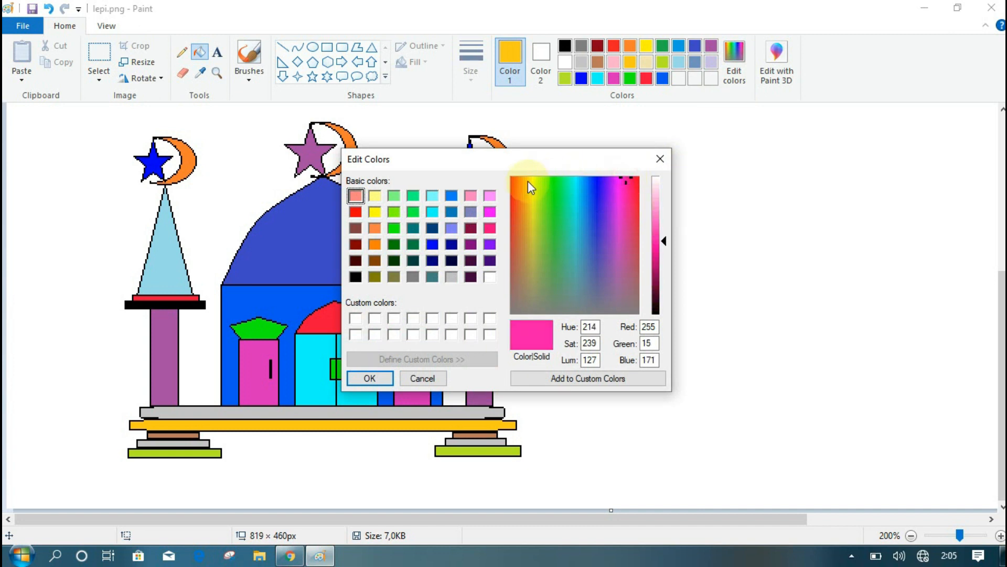
left_click(525, 181)
left_click(370, 378)
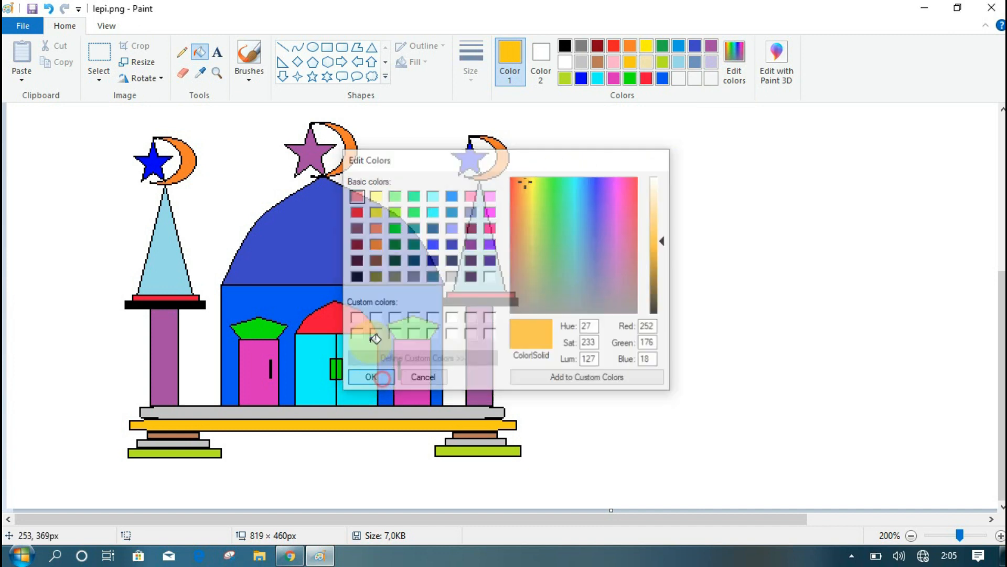
left_click(326, 214)
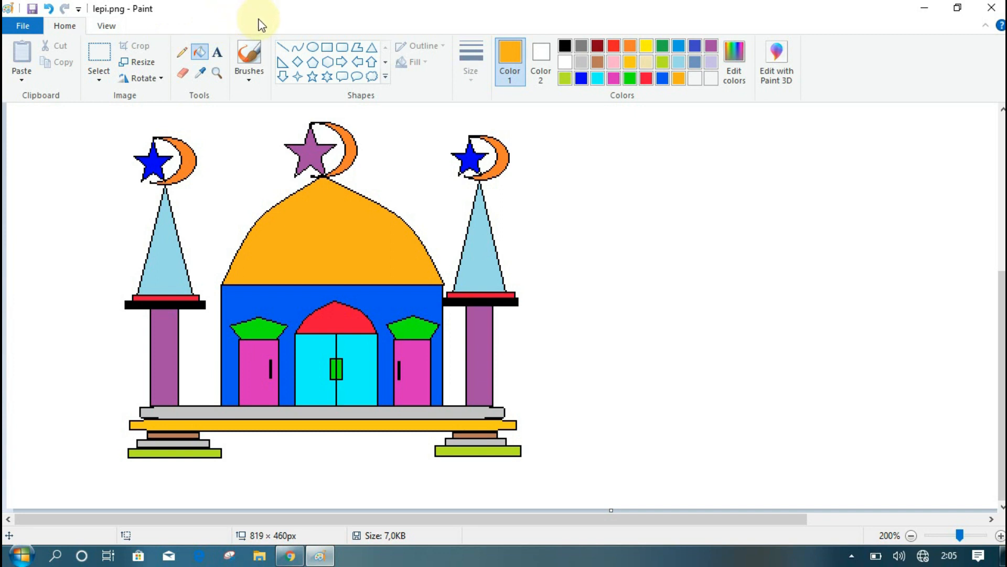
scroll(502, 310, "up", 5)
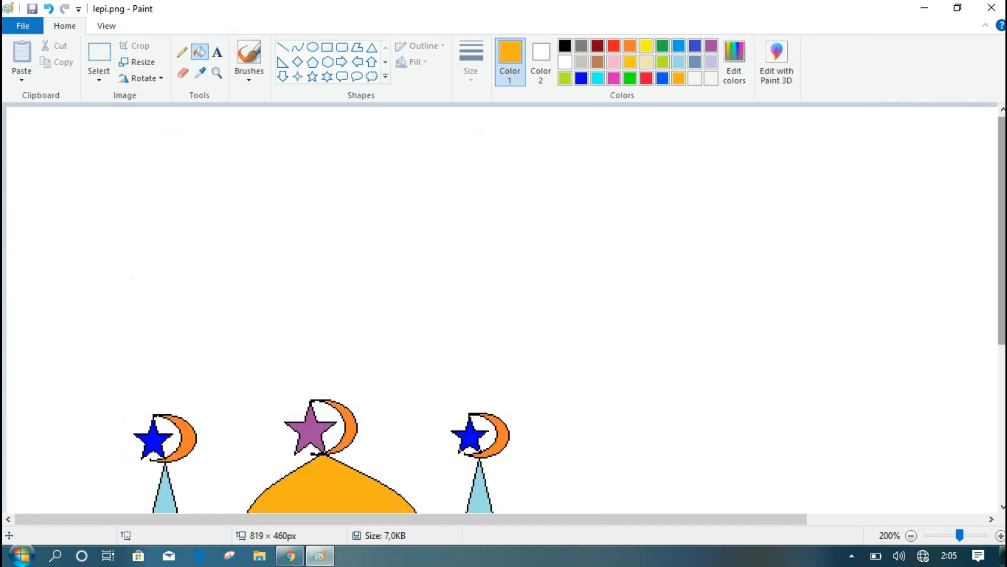
scroll(502, 309, "down", 3)
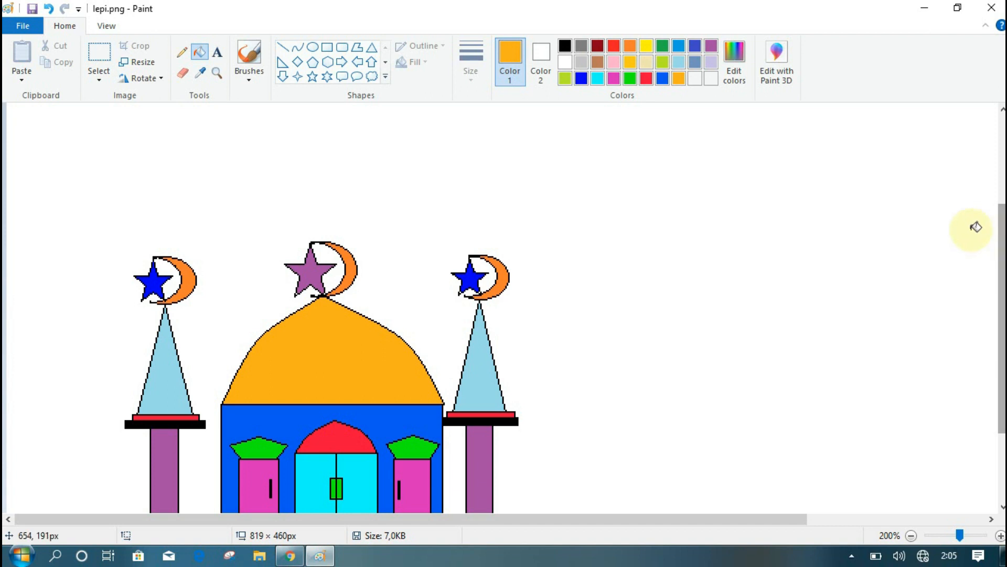
scroll(641, 180, "down", 2)
left_click(371, 61)
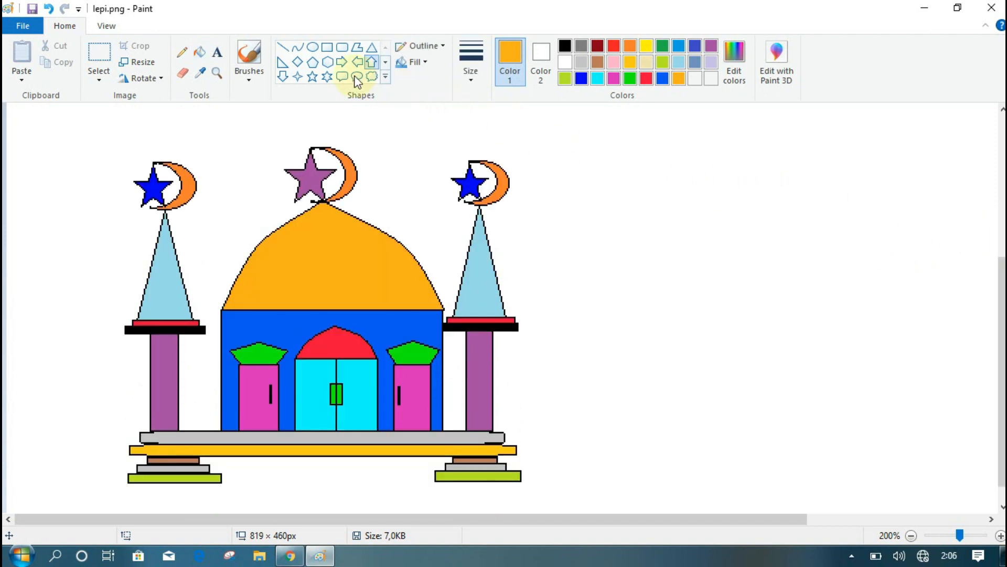
- Place a text box across the lower part of the orange dome and set the text color to white
left_click(216, 54)
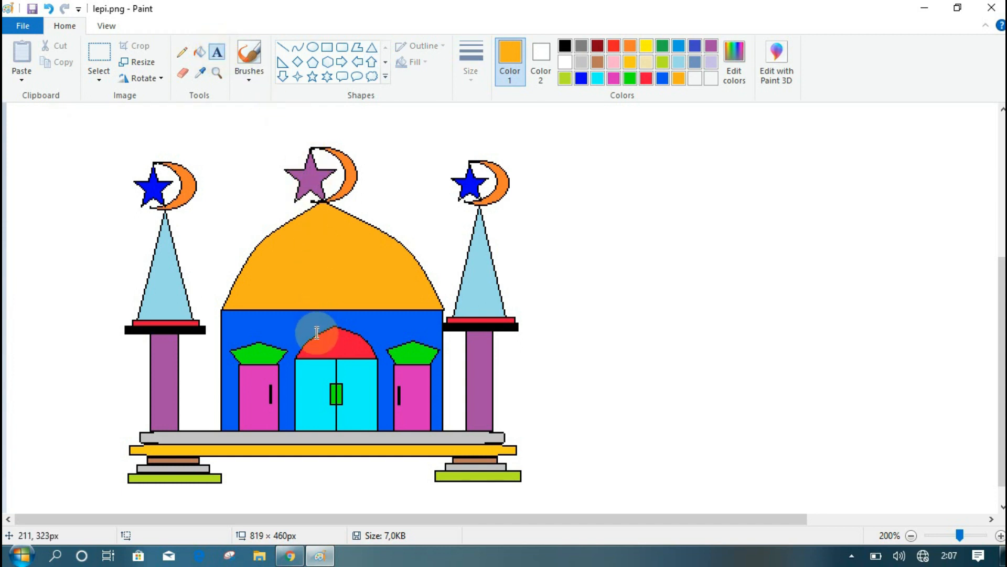
scroll(345, 334, "down", 1)
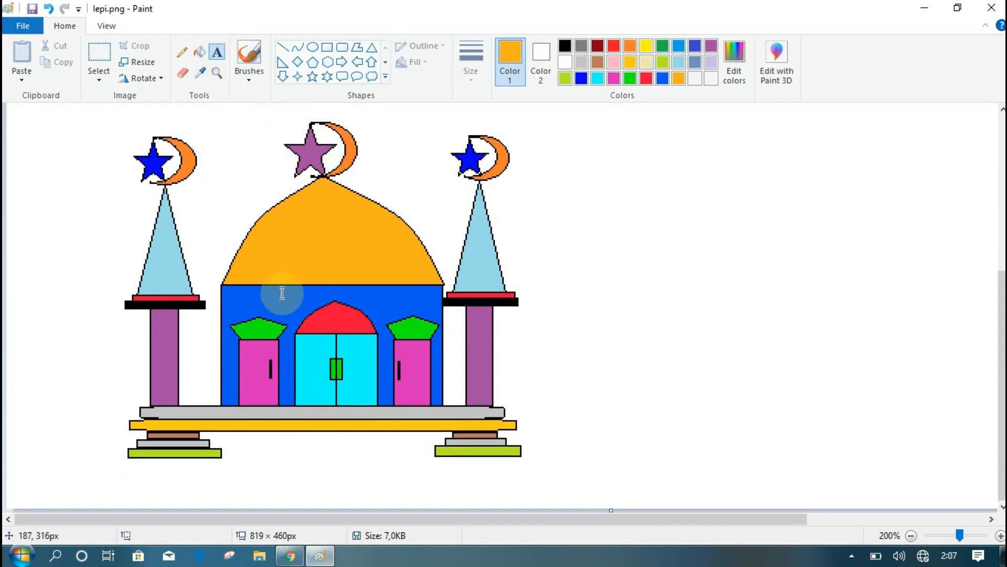
left_click(264, 251)
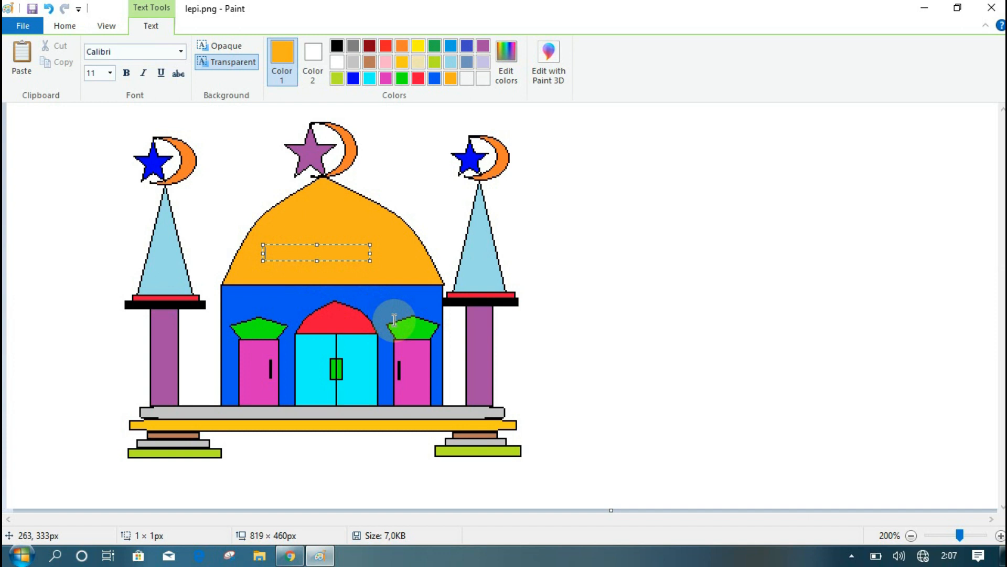
type("mas")
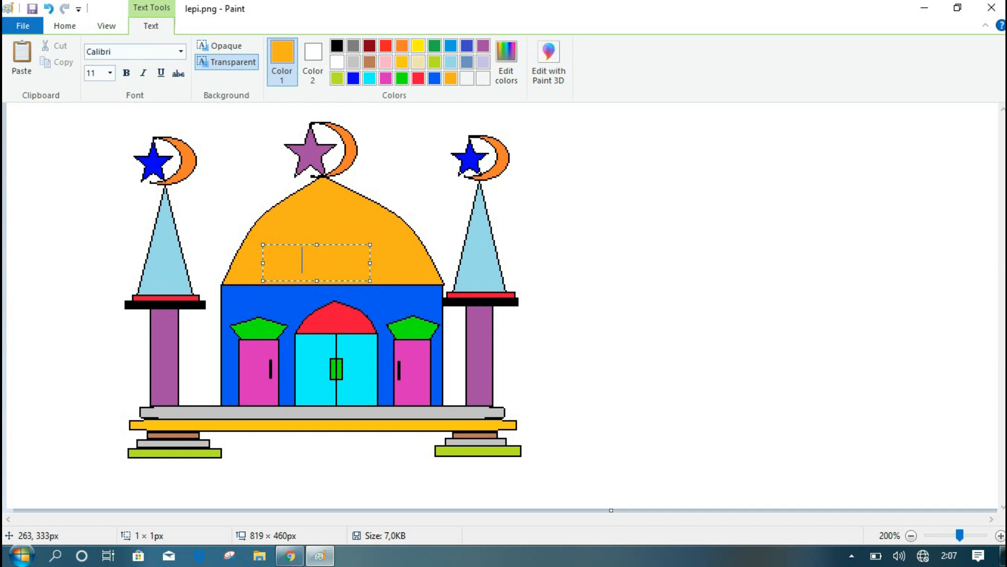
key("BackSpace")
key("BackSpace")
key("BackSpace")
left_click(337, 62)
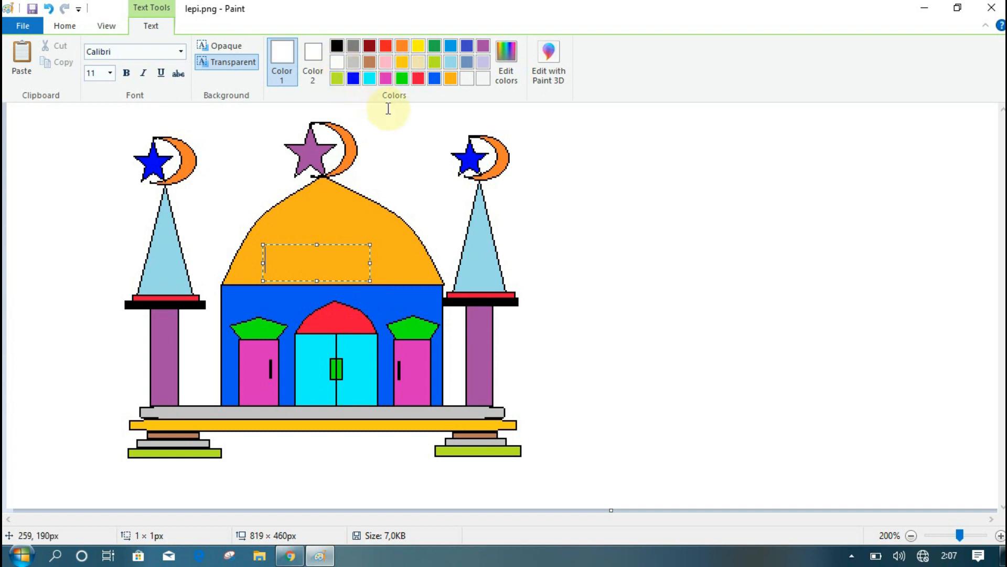
- Enter the mosque label "Mas'jid Nurul Ilmi" in the dome's text box
type("Masjid")
key("BackSpace")
key("BackSpace")
key("BackSpace")
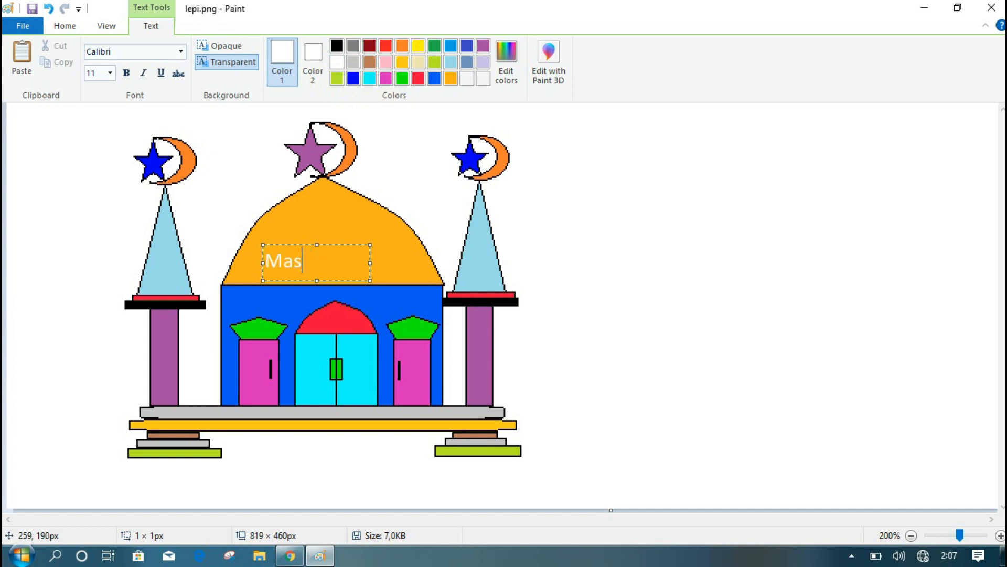
type("'jid ")
type("Nurul ")
type("Ilmi")
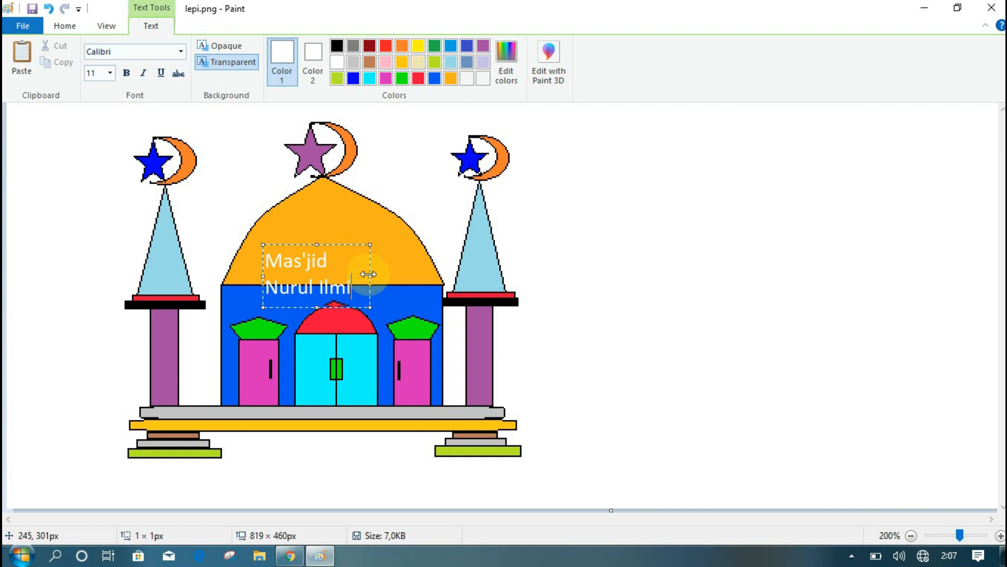
- Resize the text box so the label fits on one line and center it in the lower dome
left_click_drag(368, 273, 428, 264)
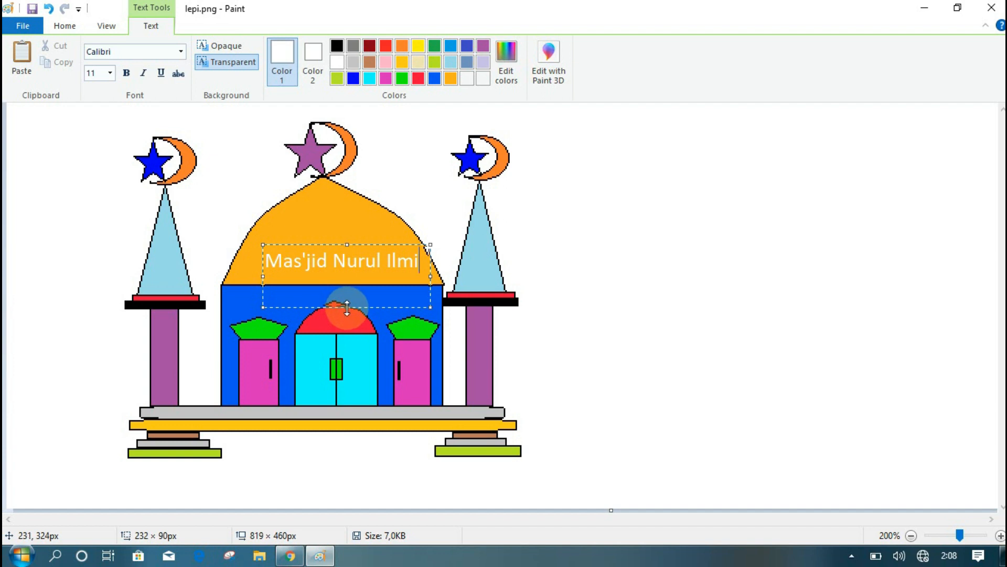
left_click_drag(347, 307, 355, 274)
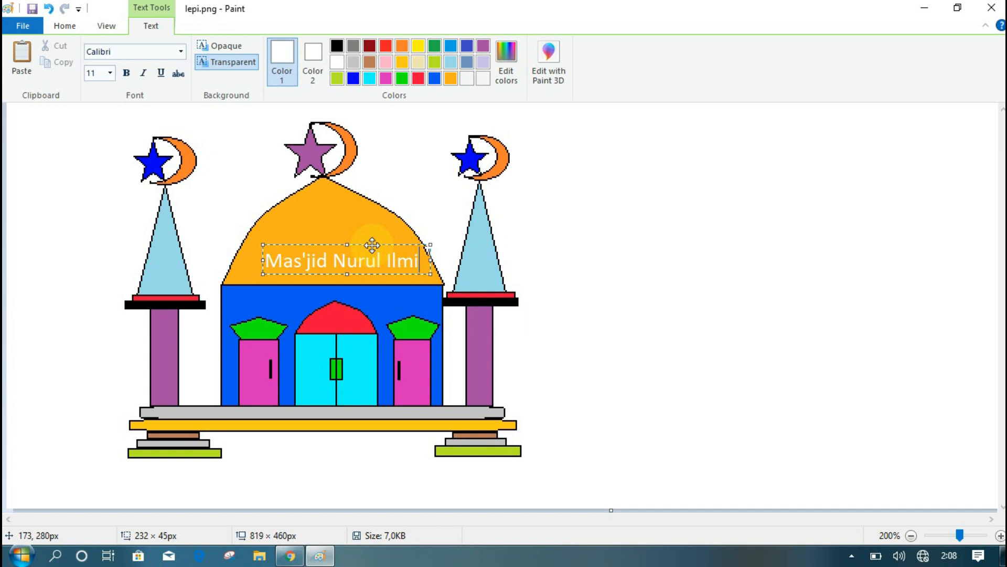
left_click_drag(372, 245, 356, 247)
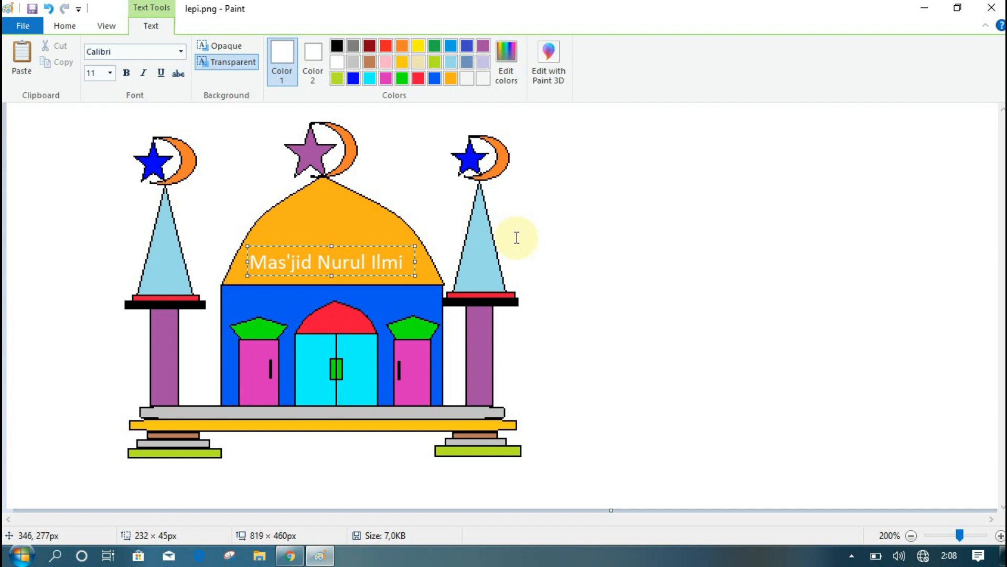
left_click(581, 242)
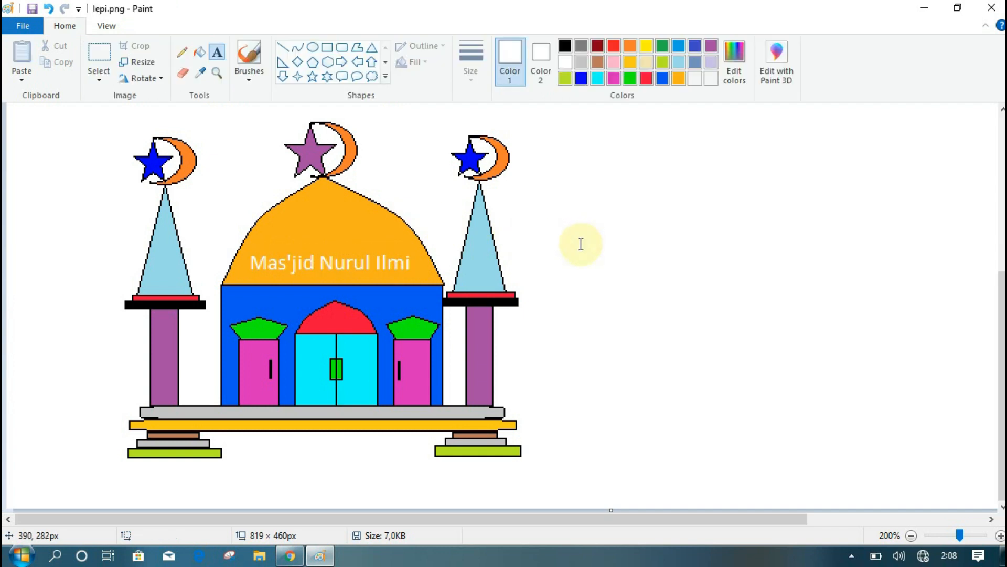
left_click(326, 262)
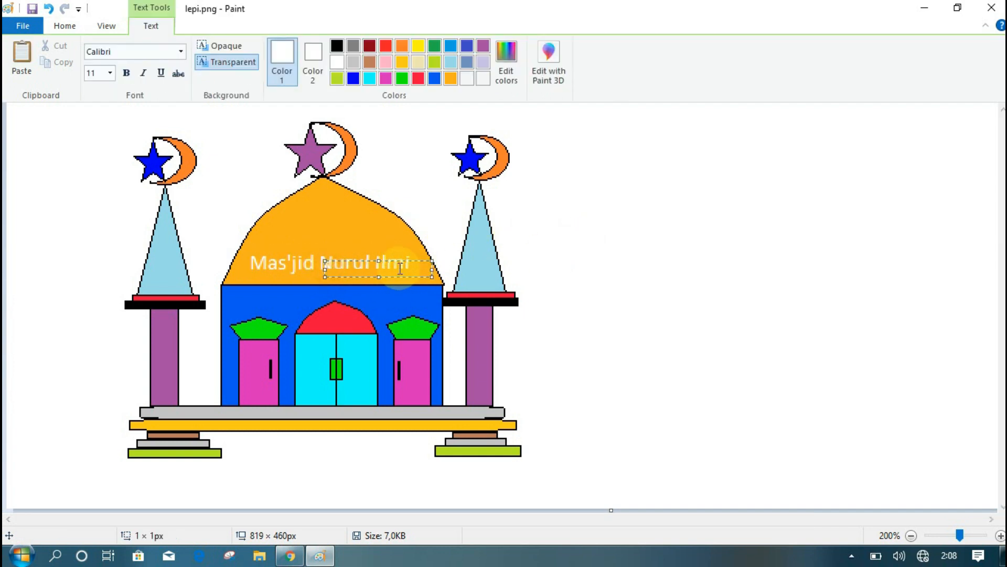
left_click(62, 27)
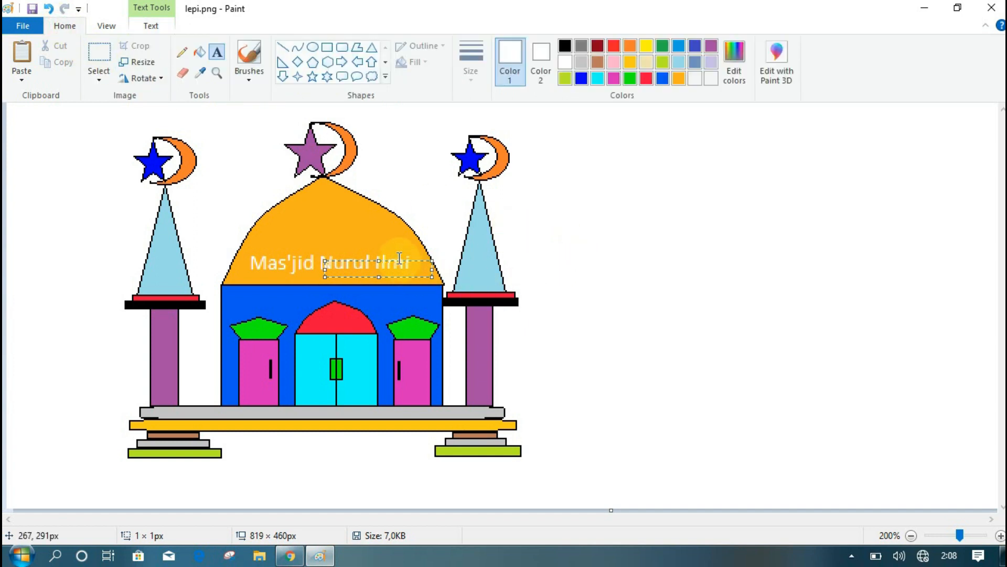
left_click(542, 263)
left_click(708, 265)
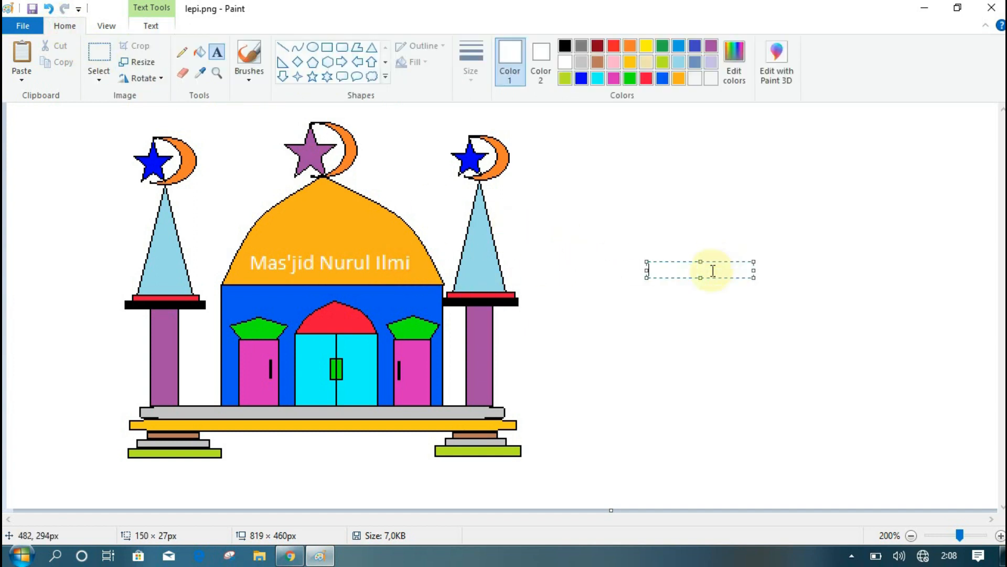
left_click(624, 326)
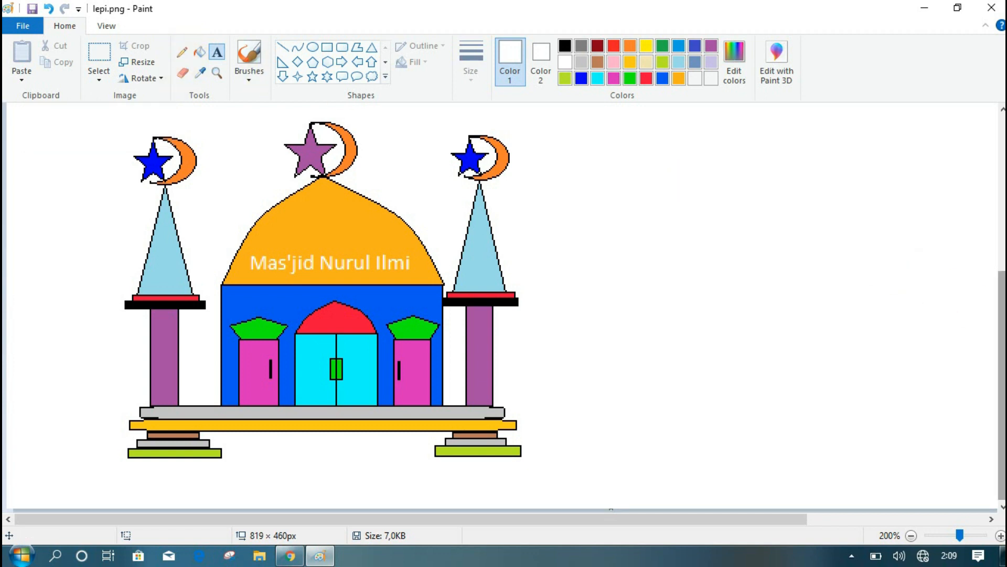
- Sketch the round outline of a sun in gold with the Pencil in the blank sky beside the mosque
left_click_drag(1002, 315, 1002, 287)
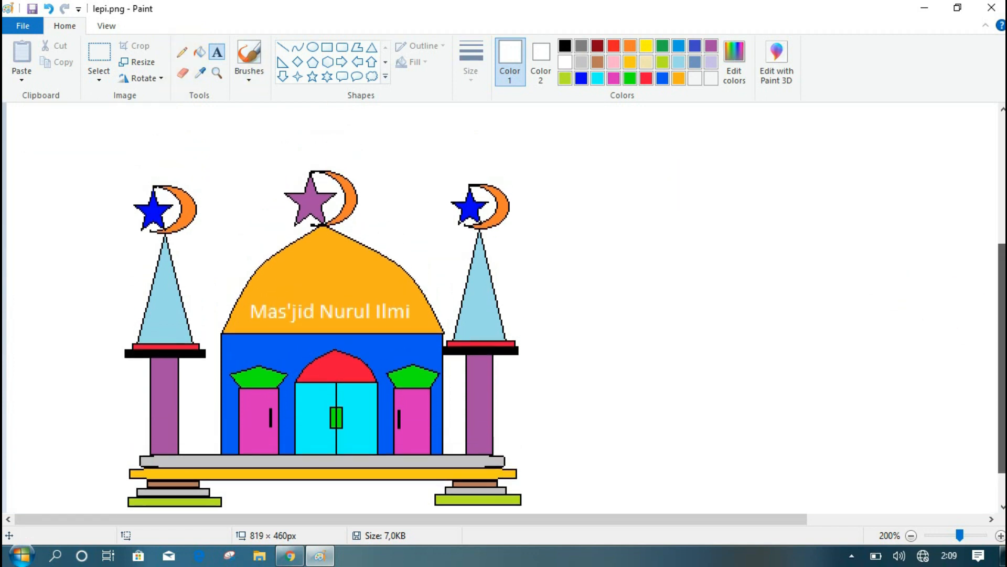
left_click(183, 51)
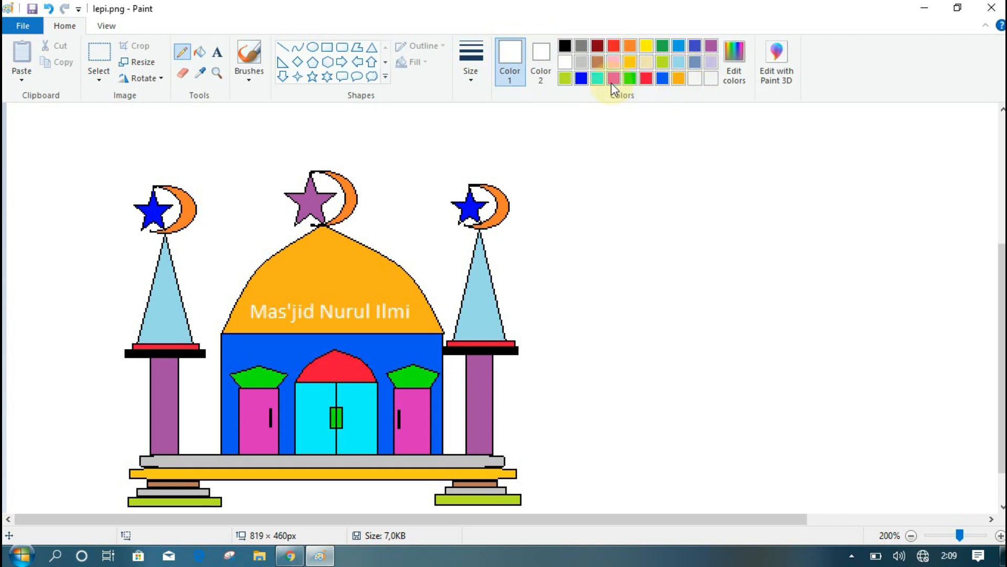
left_click(632, 62)
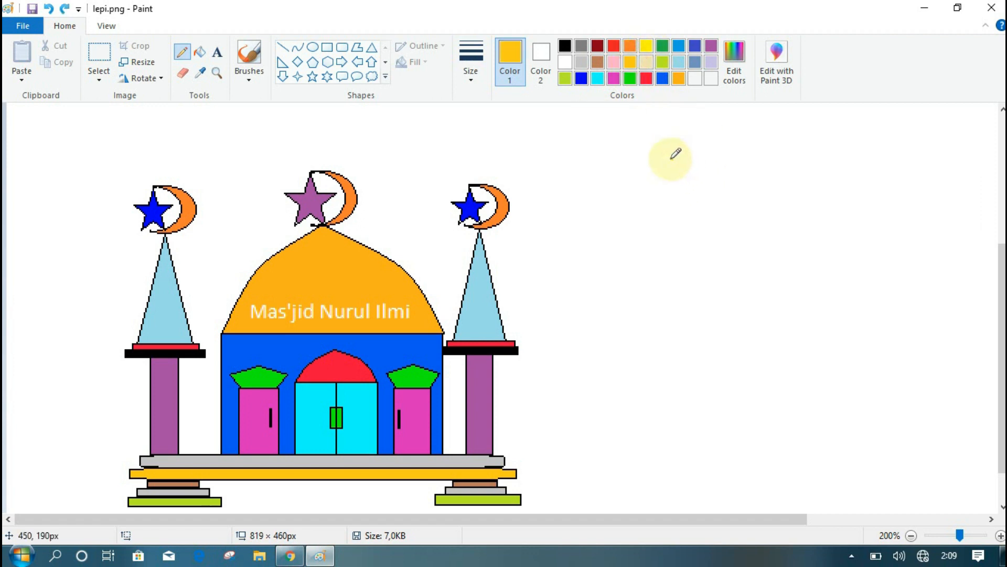
mouse_move(653, 170)
left_mouse_down()
mouse_move(648, 216)
mouse_move(668, 235)
mouse_move(706, 240)
mouse_move(748, 215)
mouse_move(754, 173)
mouse_move(702, 146)
left_mouse_up()
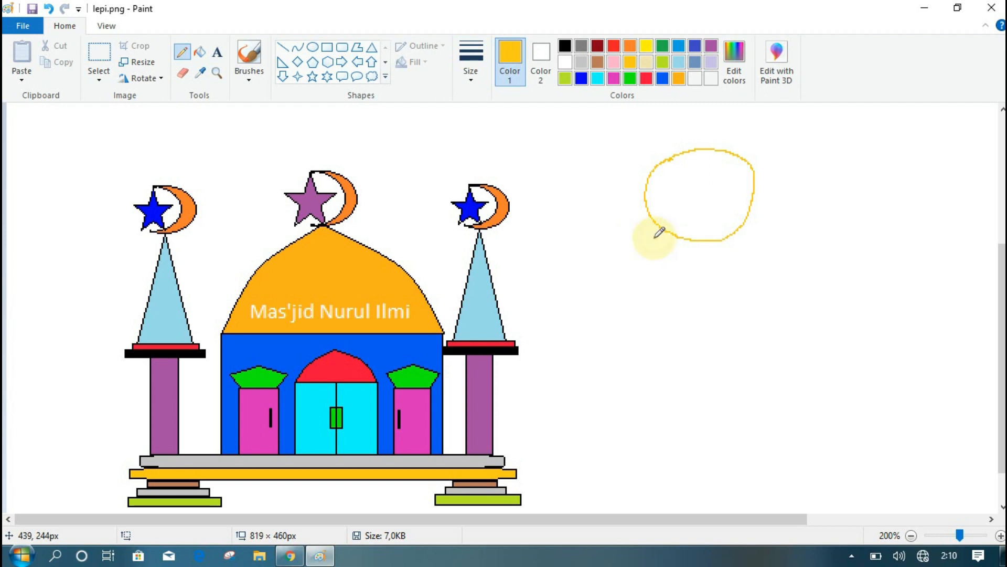
- Draw short gold rays radiating outward all around the sun's outline with the Pencil
mouse_move(618, 271)
left_mouse_down()
mouse_move(654, 244)
mouse_move(640, 275)
mouse_move(667, 267)
mouse_move(659, 291)
left_mouse_up()
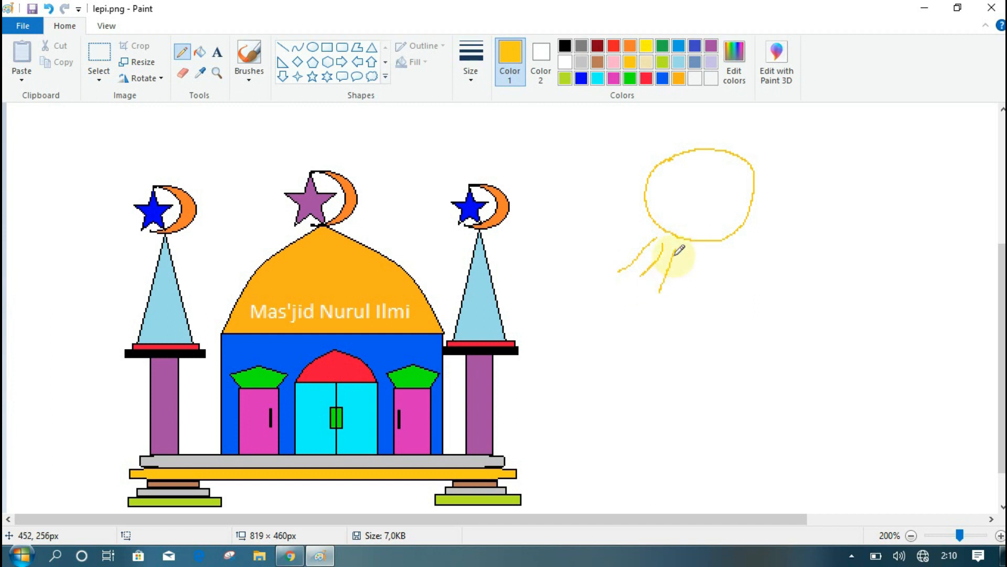
mouse_move(689, 251)
left_mouse_down()
mouse_move(702, 287)
mouse_move(708, 252)
mouse_move(751, 296)
left_mouse_up()
left_click_drag(744, 245, 787, 277)
left_click_drag(755, 225, 781, 252)
left_click_drag(764, 202, 820, 219)
left_click_drag(774, 185, 817, 195)
left_click_drag(766, 166, 817, 174)
left_click_drag(766, 153, 835, 136)
left_click_drag(644, 219, 591, 243)
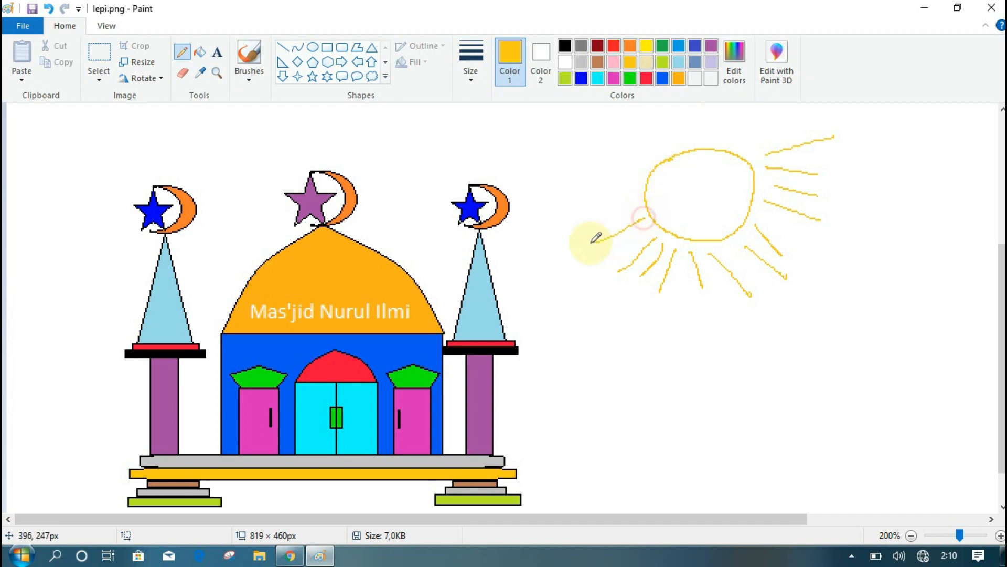
mouse_move(636, 198)
left_mouse_down()
mouse_move(606, 197)
mouse_move(596, 161)
left_mouse_up()
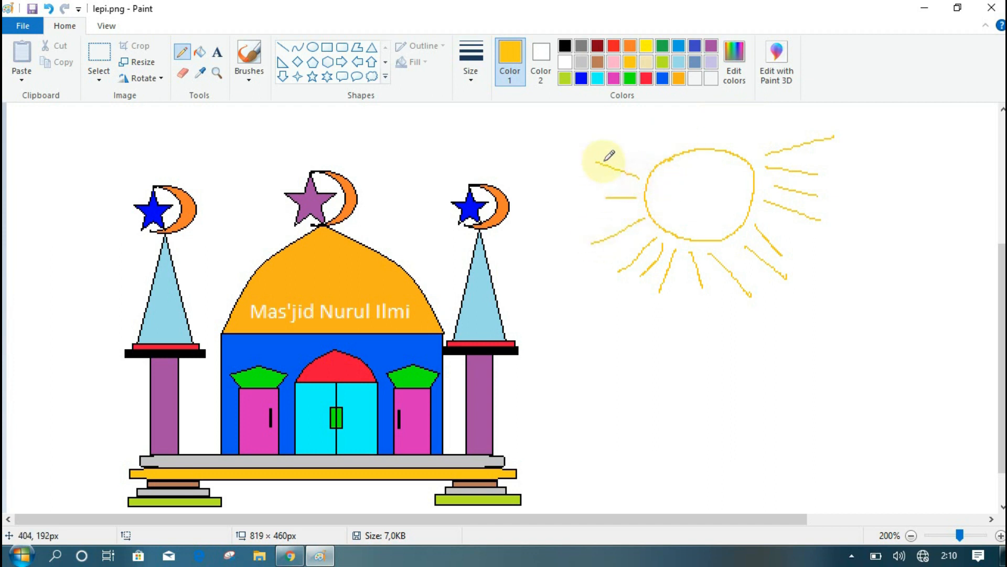
left_click_drag(657, 159, 619, 148)
mouse_move(653, 118)
left_mouse_down()
mouse_move(685, 143)
mouse_move(730, 110)
mouse_move(827, 125)
left_mouse_up()
mouse_move(704, 139)
left_mouse_down()
mouse_move(702, 115)
mouse_move(746, 127)
mouse_move(798, 117)
left_mouse_up()
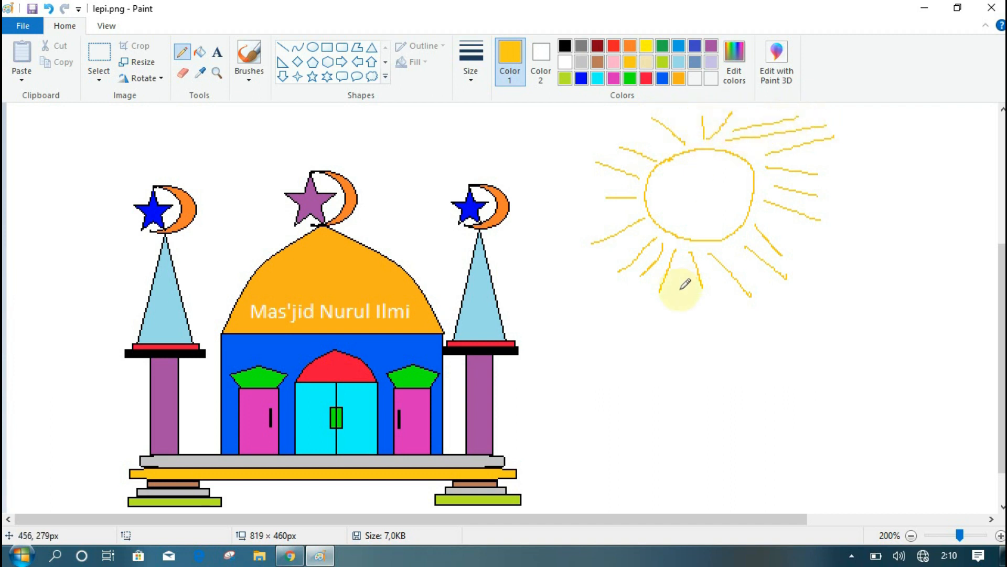
left_click_drag(669, 141, 603, 116)
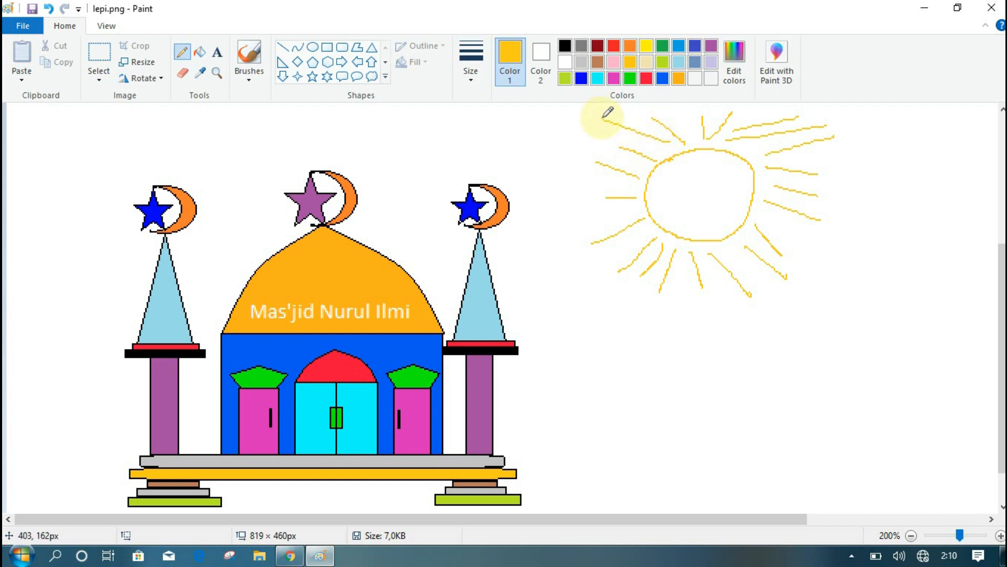
left_click_drag(685, 142, 661, 107)
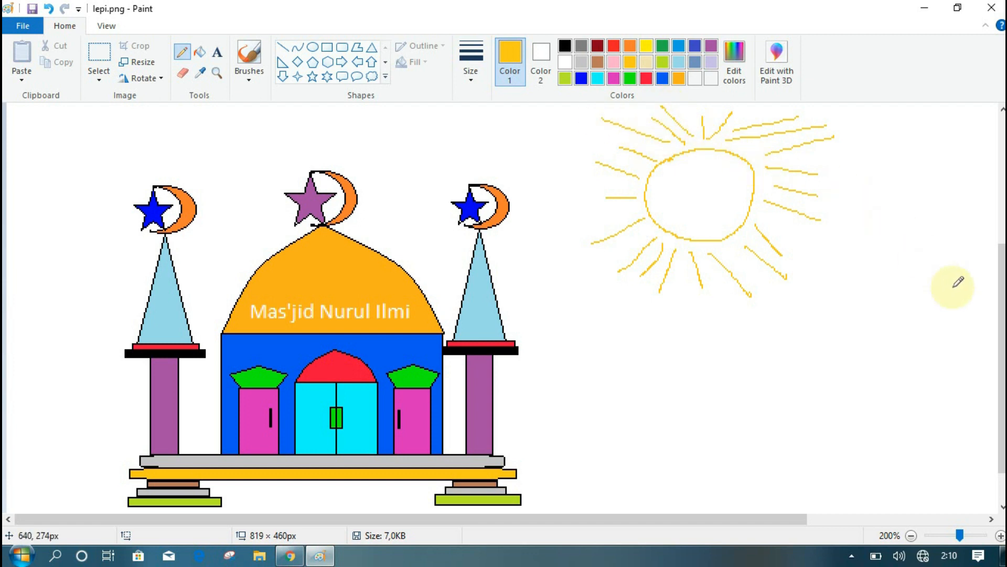
scroll(1000, 315, "up", 1)
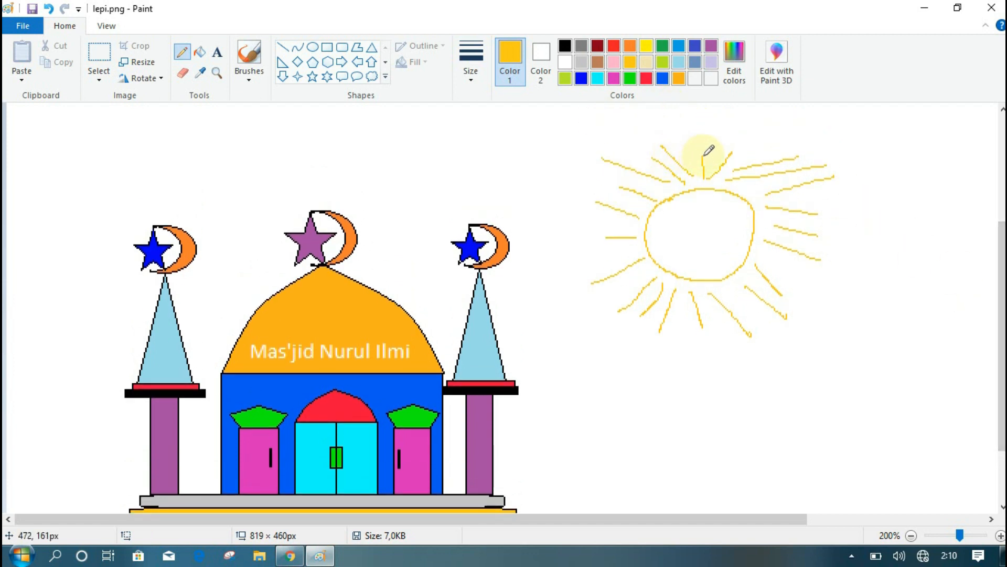
mouse_move(704, 158)
left_mouse_down()
mouse_move(733, 155)
mouse_move(767, 143)
left_mouse_up()
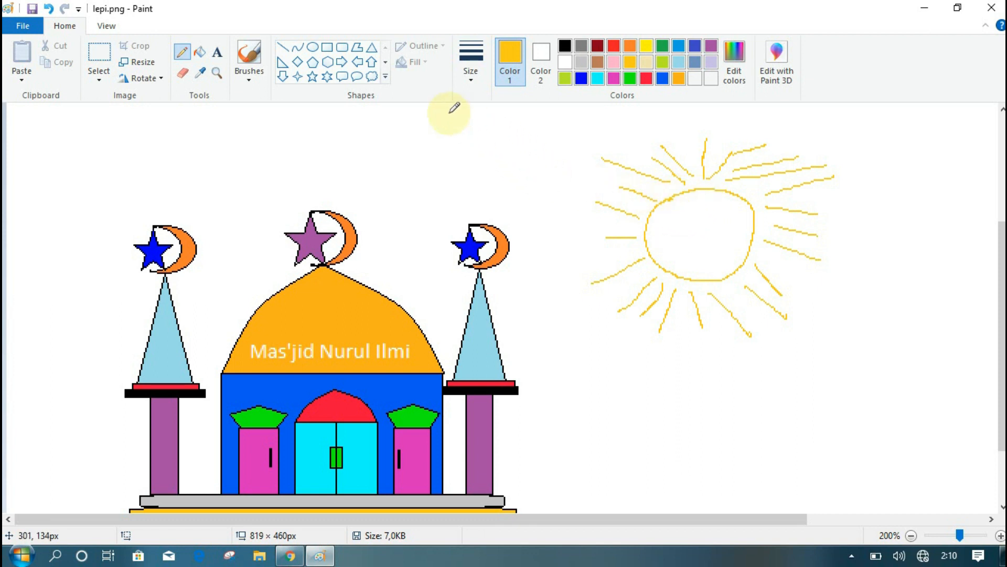
- Fill the sun's disc with a custom orange-red of red 235, green 85, blue 35
left_click(198, 53)
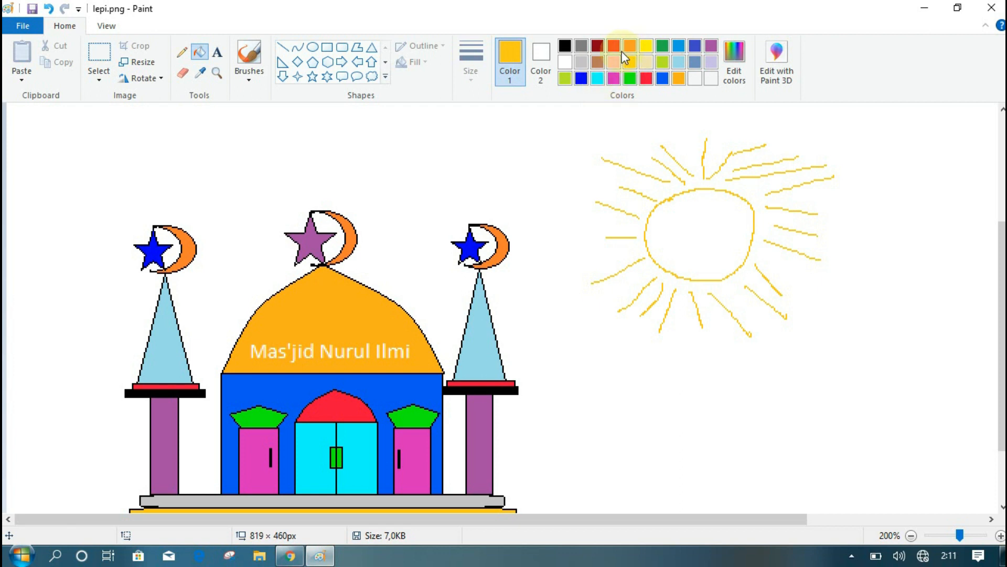
left_click(727, 60)
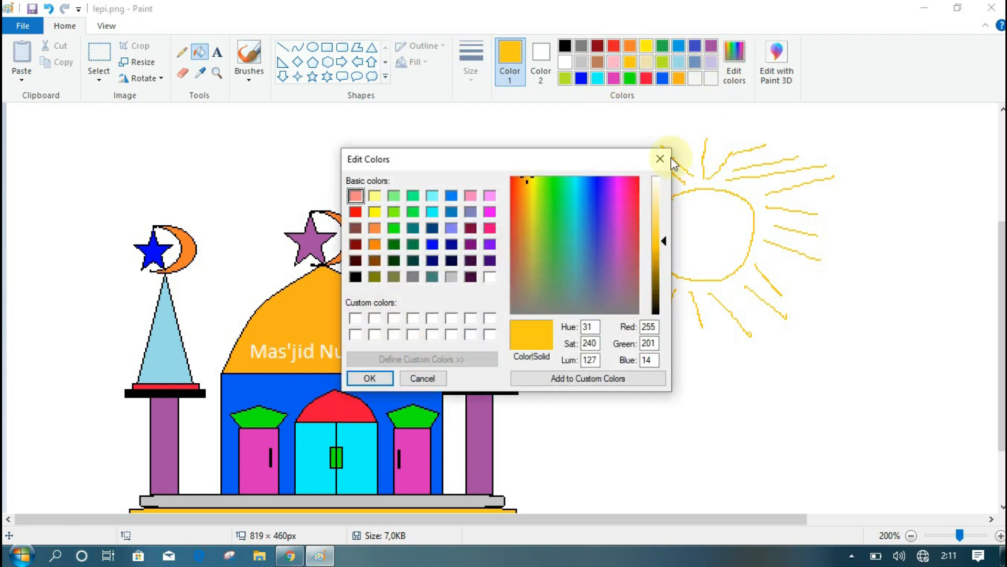
left_click(519, 218)
left_click(518, 210)
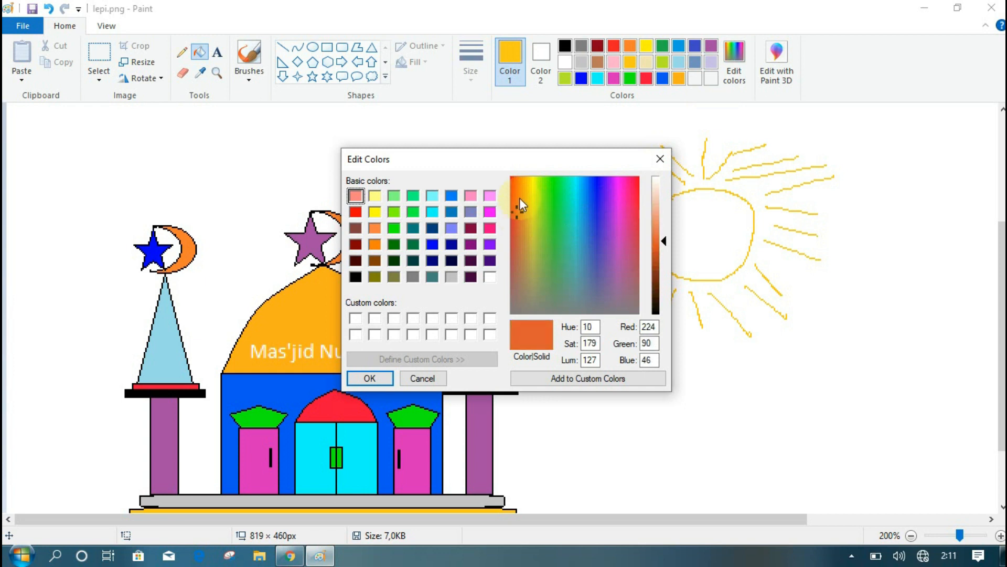
left_click(519, 198)
left_click(520, 191)
left_click(521, 189)
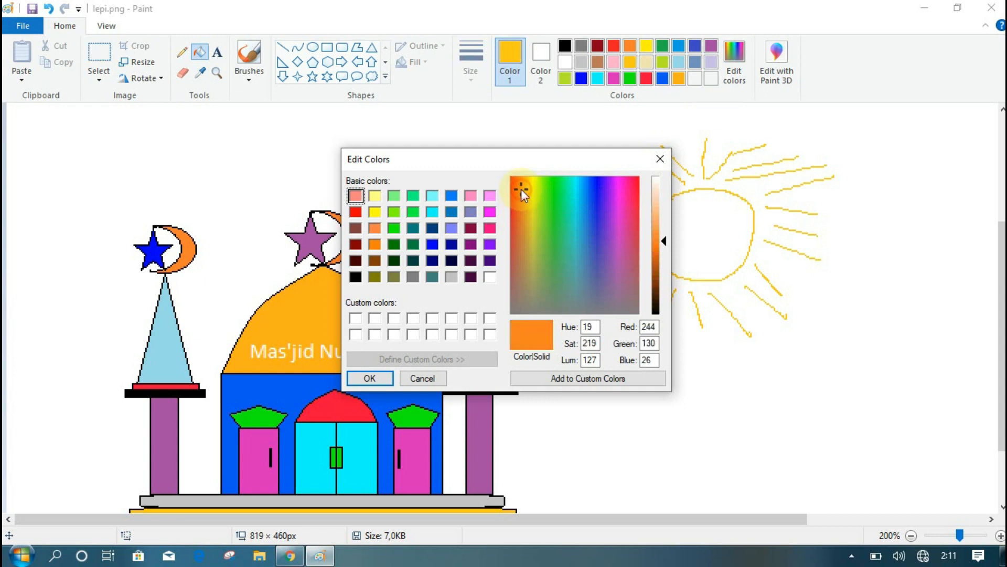
left_click(519, 199)
left_click(517, 200)
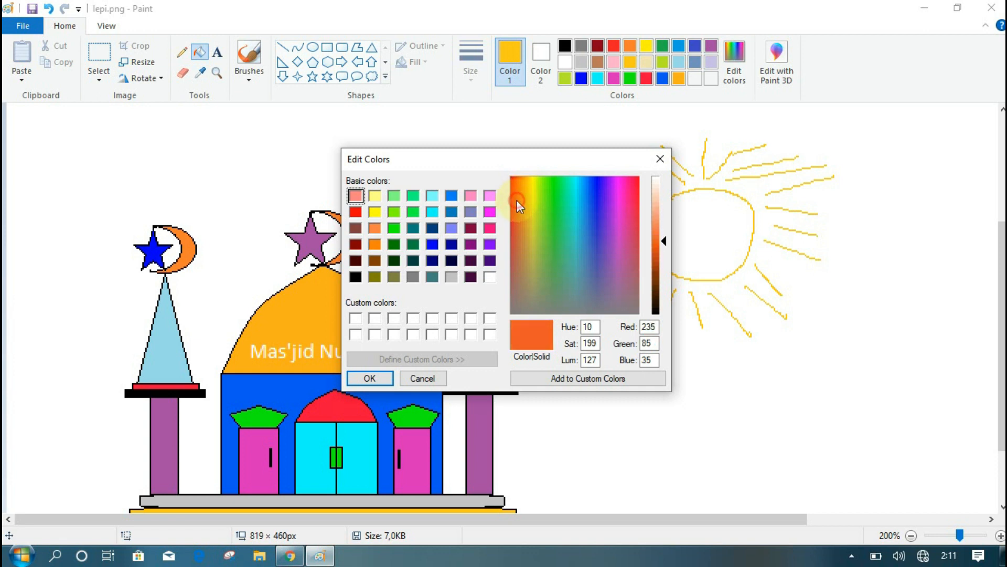
left_click(386, 379)
left_click(663, 241)
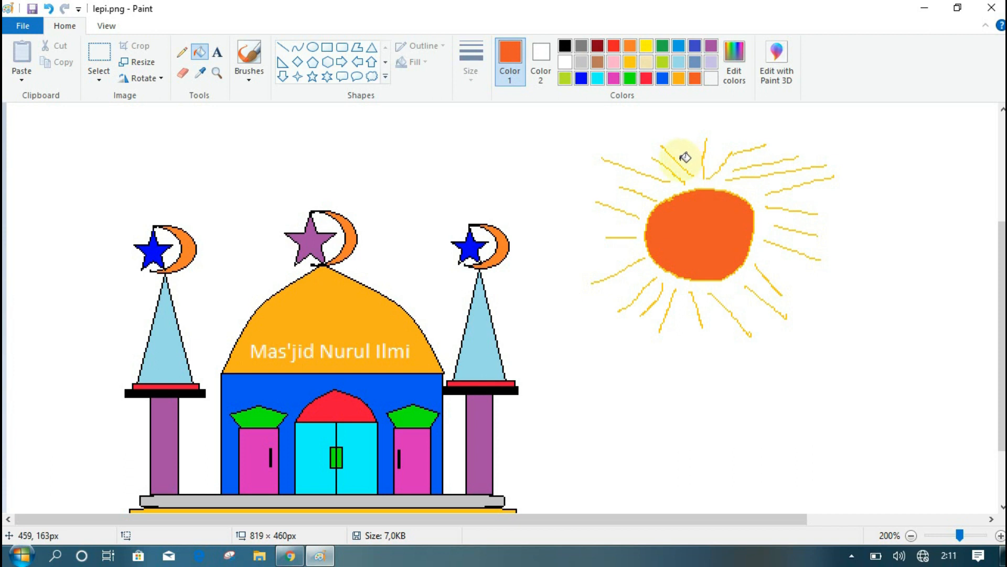
- Draw six small flying birds in black with the Pencil in the sky above the mosque's dome
left_click(182, 51)
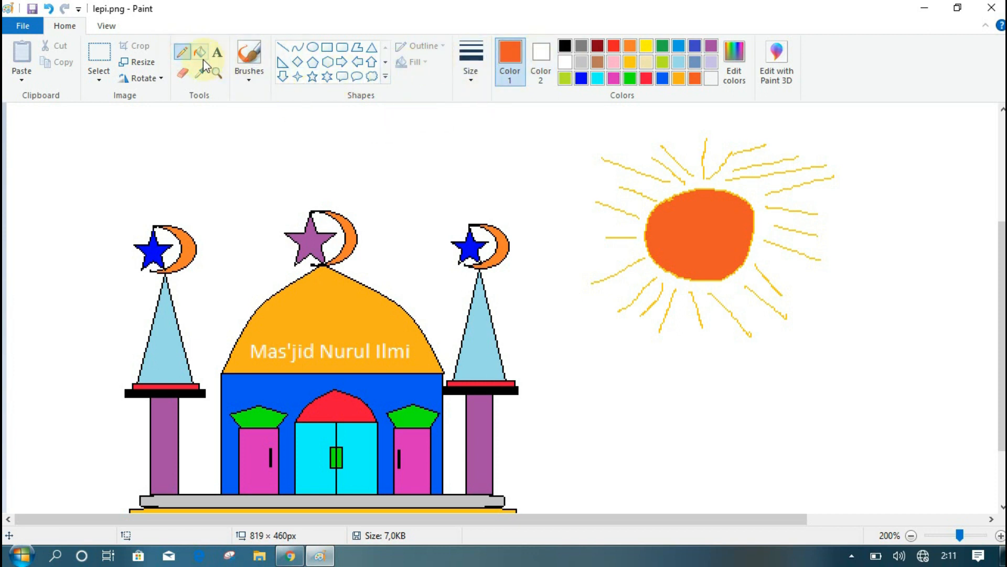
left_click(566, 47)
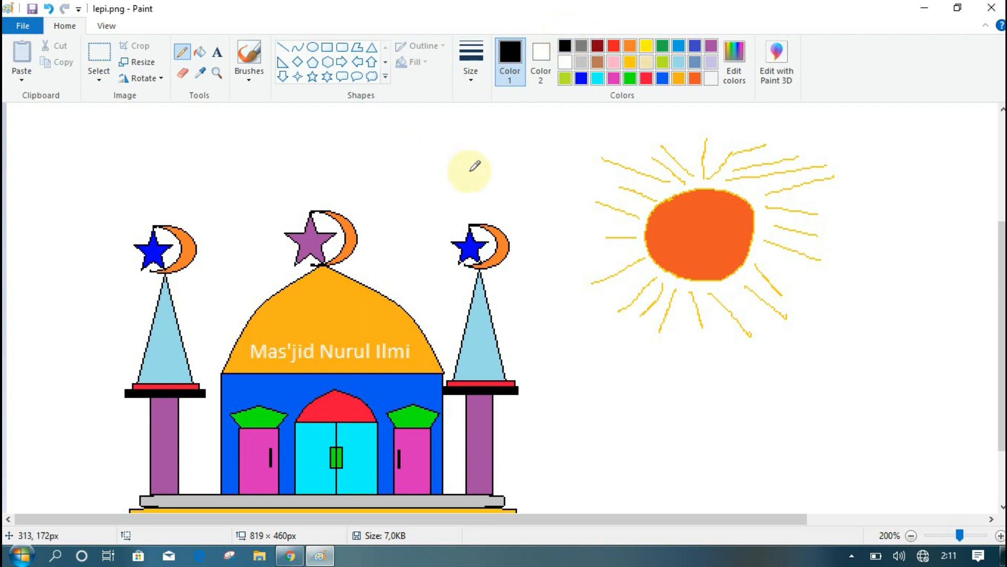
mouse_move(423, 151)
left_mouse_down()
mouse_move(449, 167)
mouse_move(457, 156)
left_mouse_up()
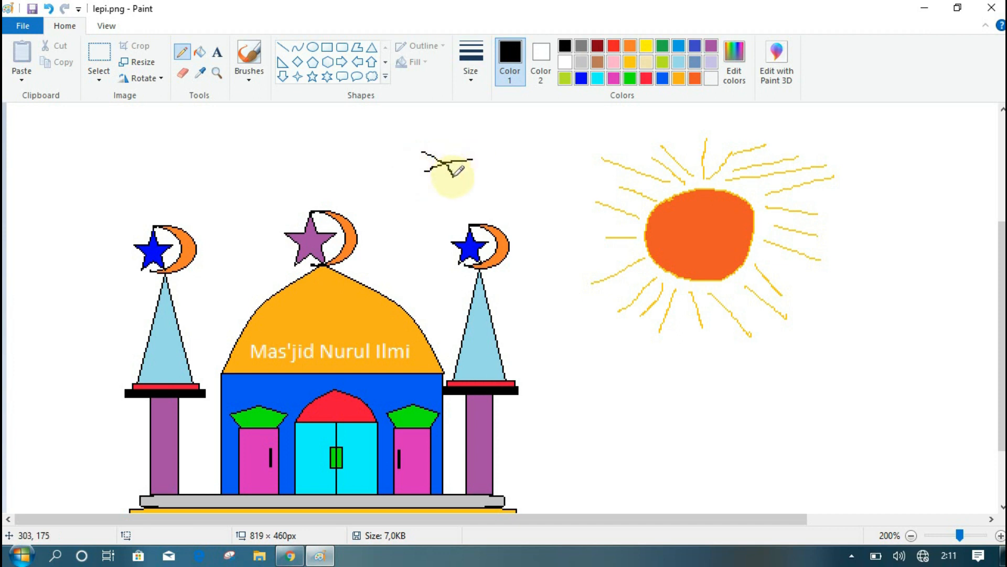
mouse_move(460, 131)
left_mouse_down()
mouse_move(511, 148)
mouse_move(486, 148)
mouse_move(545, 144)
mouse_move(509, 150)
mouse_move(515, 158)
mouse_move(476, 182)
mouse_move(521, 198)
mouse_move(511, 187)
mouse_move(504, 199)
mouse_move(556, 184)
left_mouse_up()
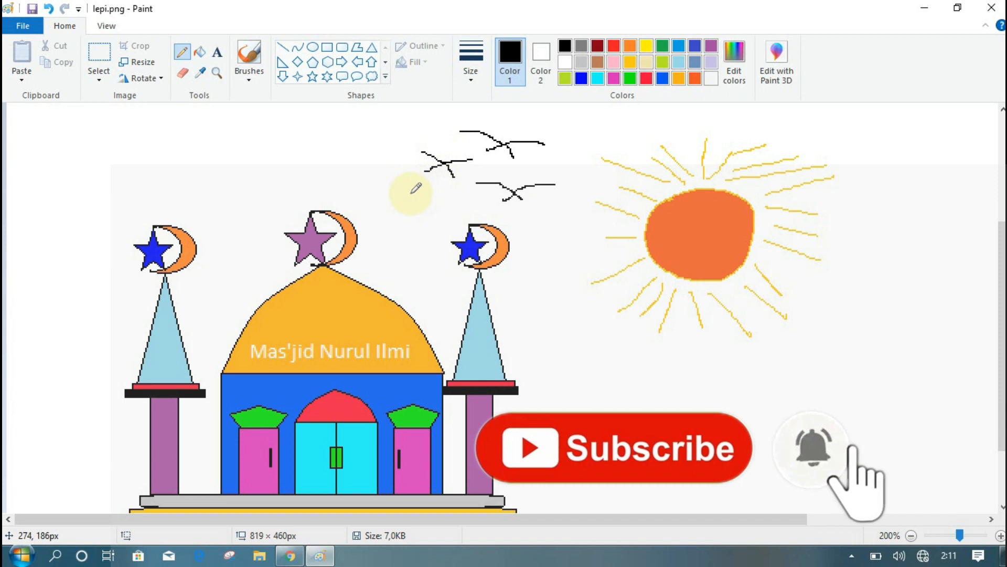
mouse_move(409, 195)
left_mouse_down()
mouse_move(456, 203)
mouse_move(433, 205)
mouse_move(480, 192)
left_mouse_up()
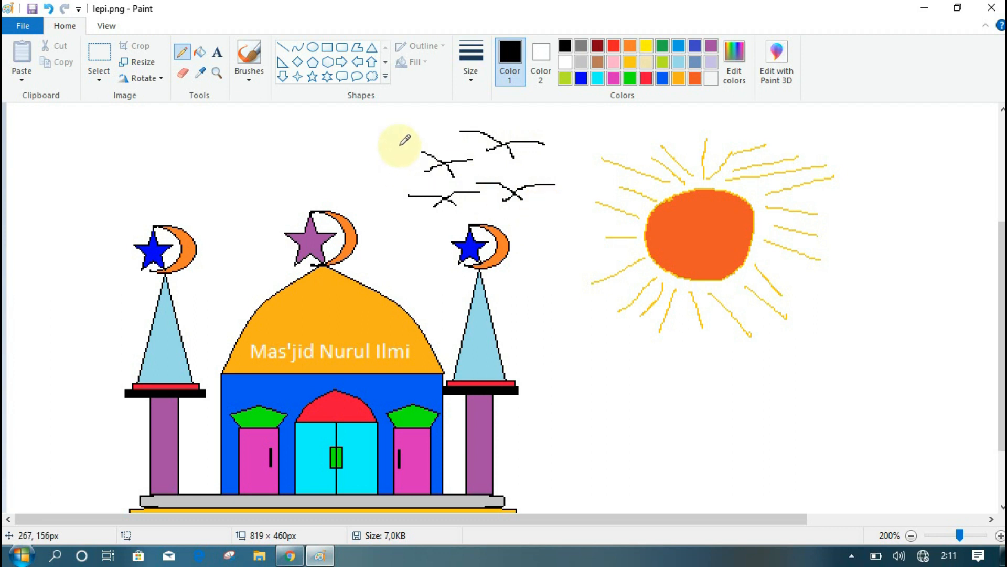
mouse_move(377, 148)
left_mouse_down()
mouse_move(337, 145)
mouse_move(362, 149)
mouse_move(359, 158)
mouse_move(405, 139)
left_mouse_up()
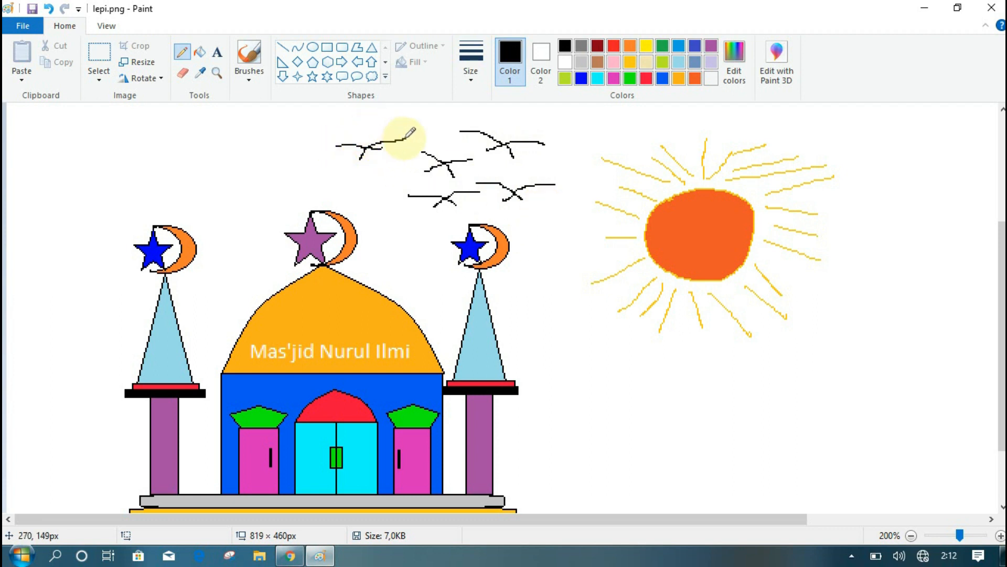
mouse_move(388, 181)
left_mouse_down()
mouse_move(345, 172)
mouse_move(366, 170)
mouse_move(368, 183)
mouse_move(406, 168)
left_mouse_up()
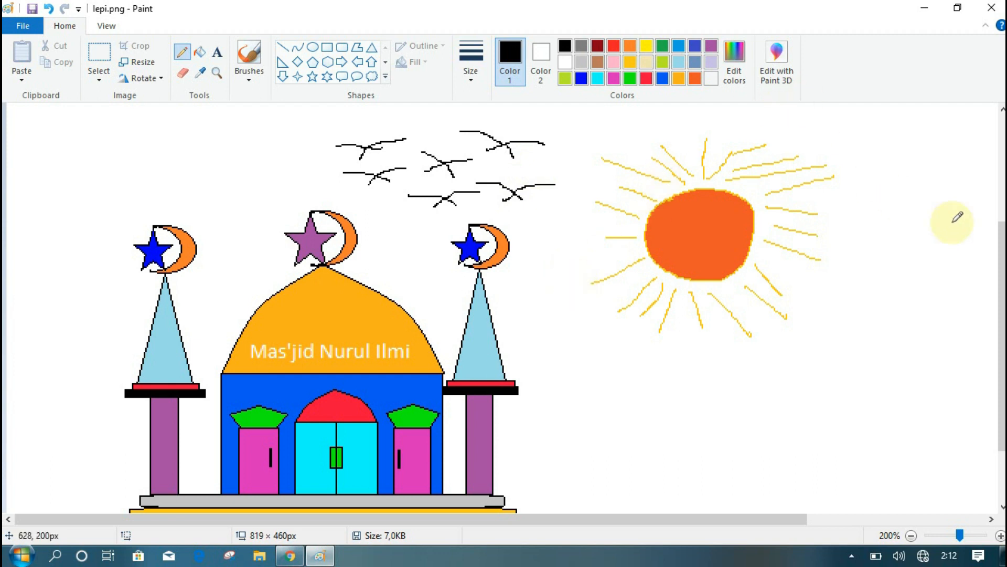
- Outline a cluster of three overlapping clouds in indigo with the Pencil above the birds
mouse_move(1004, 250)
left_mouse_down()
mouse_move(1004, 173)
mouse_move(1005, 233)
left_mouse_up()
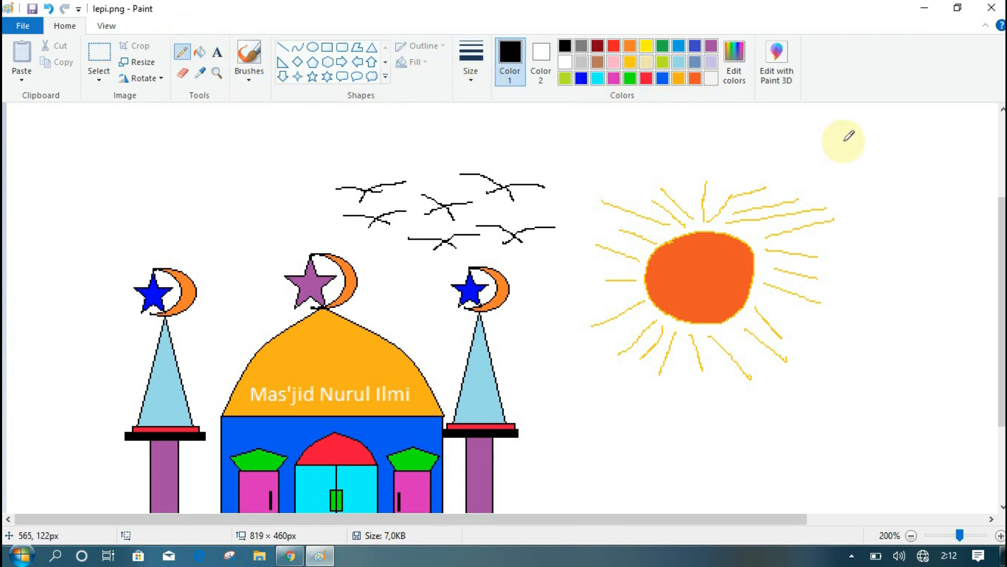
scroll(917, 124, "up", 3)
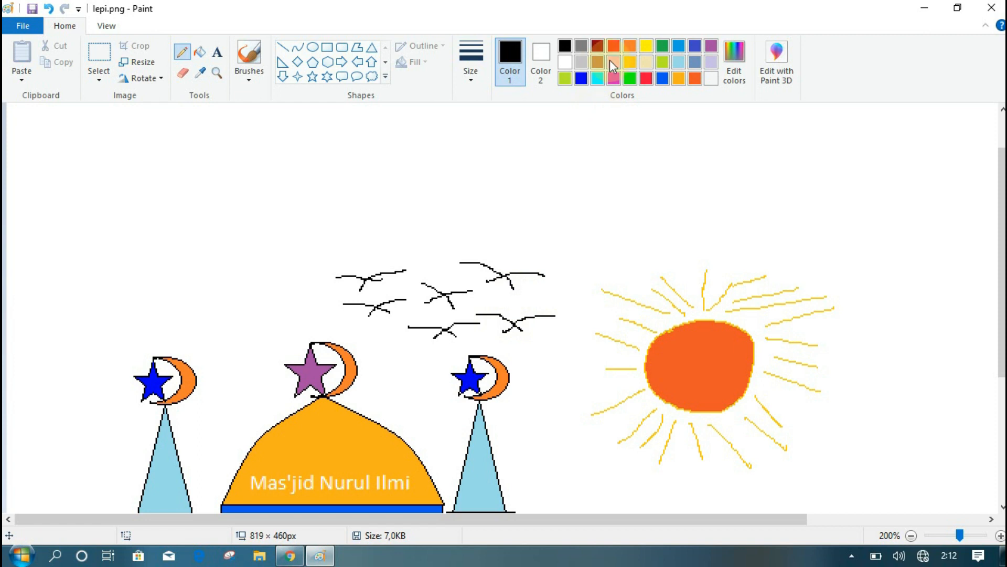
left_click(697, 49)
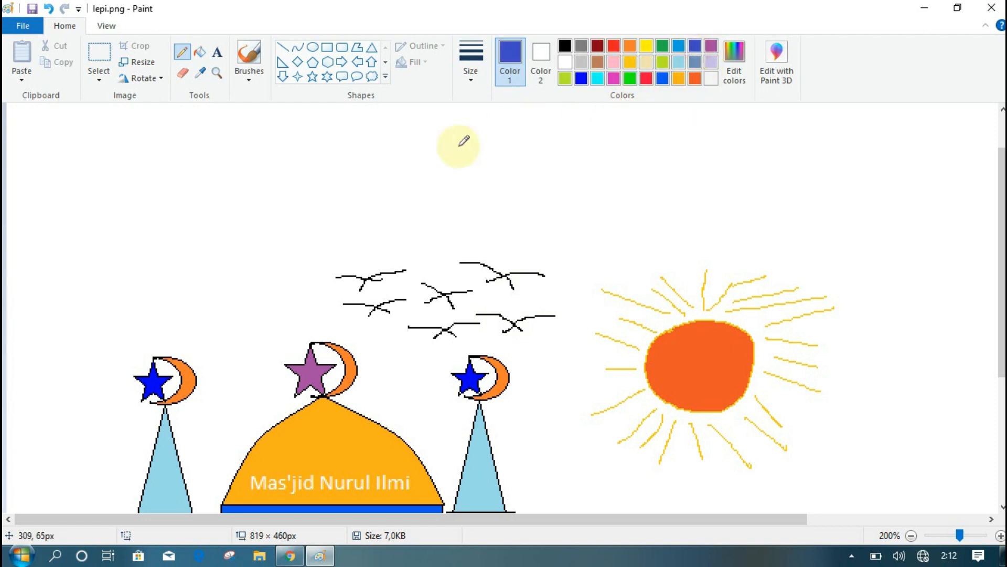
mouse_move(270, 143)
left_mouse_down()
mouse_move(225, 158)
mouse_move(225, 186)
mouse_move(245, 205)
mouse_move(324, 214)
mouse_move(346, 202)
mouse_move(348, 161)
mouse_move(335, 140)
mouse_move(293, 128)
left_mouse_up()
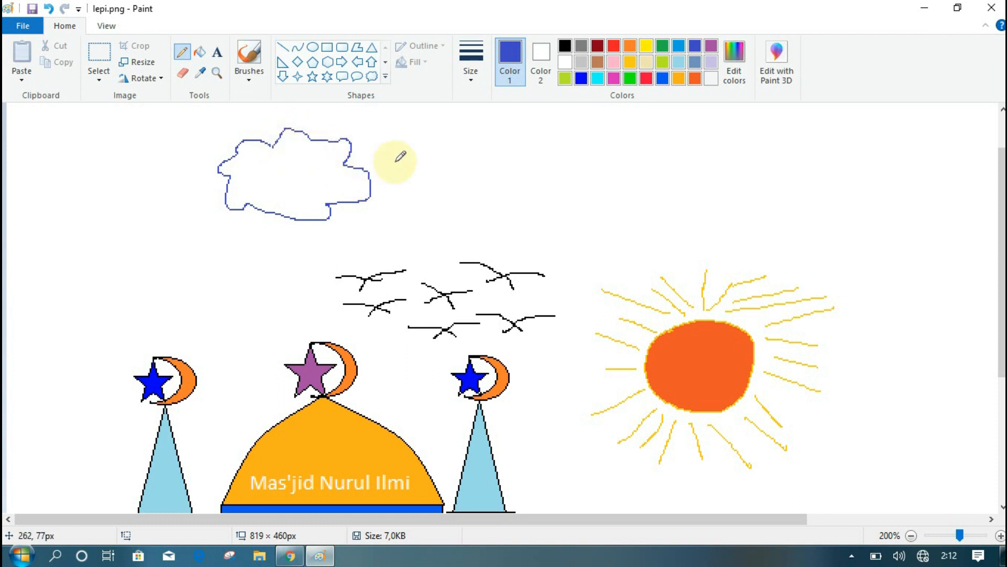
mouse_move(349, 141)
left_mouse_down()
mouse_move(382, 132)
mouse_move(400, 144)
mouse_move(449, 142)
mouse_move(464, 176)
mouse_move(396, 209)
mouse_move(348, 195)
left_mouse_up()
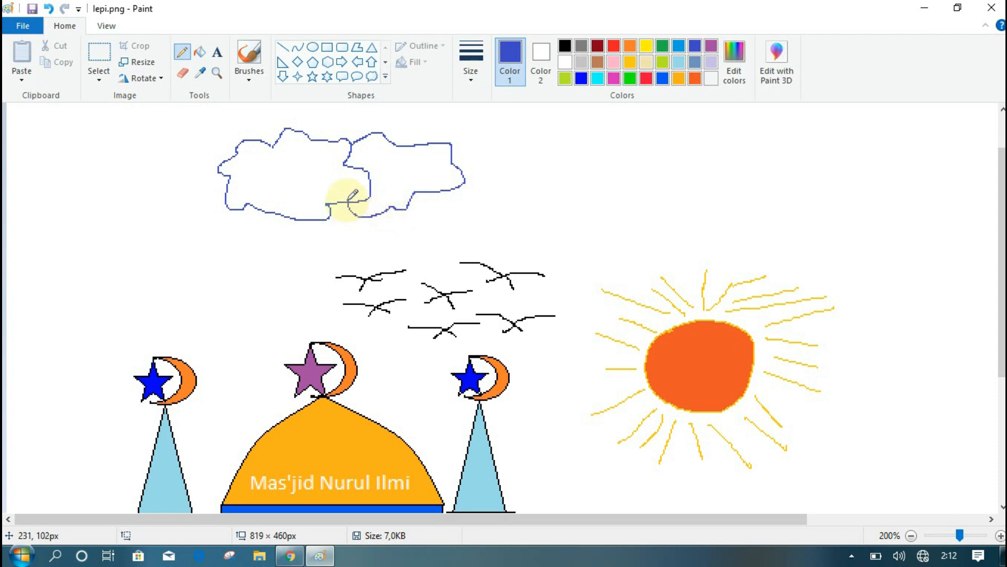
mouse_move(224, 184)
left_mouse_down()
mouse_move(191, 237)
mouse_move(265, 256)
mouse_move(390, 254)
mouse_move(391, 213)
left_mouse_up()
- Outline a second cluster of joined clouds in indigo with the Pencil above the sun
mouse_move(514, 184)
left_mouse_down()
mouse_move(556, 212)
mouse_move(597, 217)
mouse_move(630, 213)
mouse_move(678, 177)
mouse_move(670, 148)
mouse_move(646, 132)
mouse_move(601, 115)
mouse_move(574, 146)
left_mouse_up()
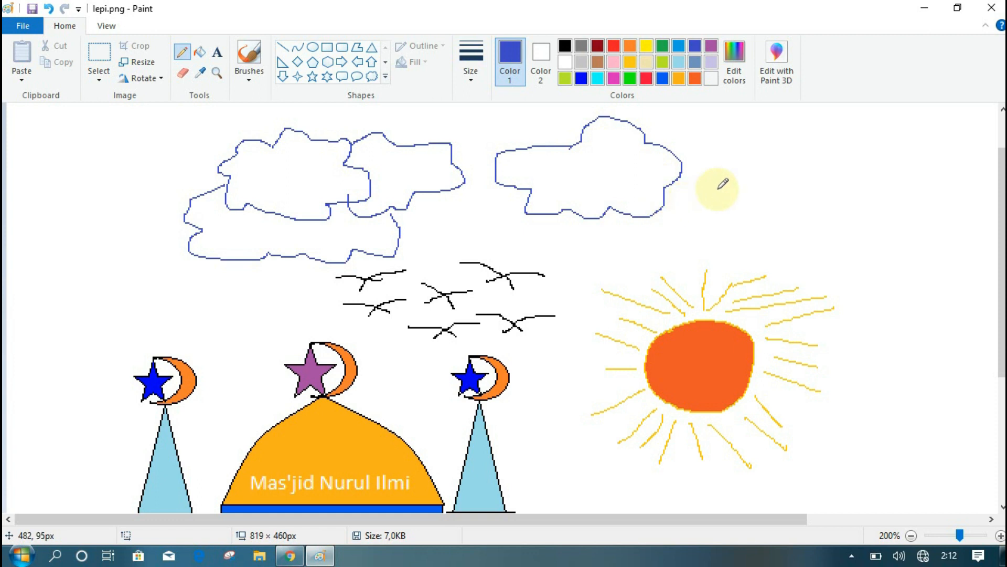
scroll(892, 225, "down", 4)
scroll(846, 216, "up", 4)
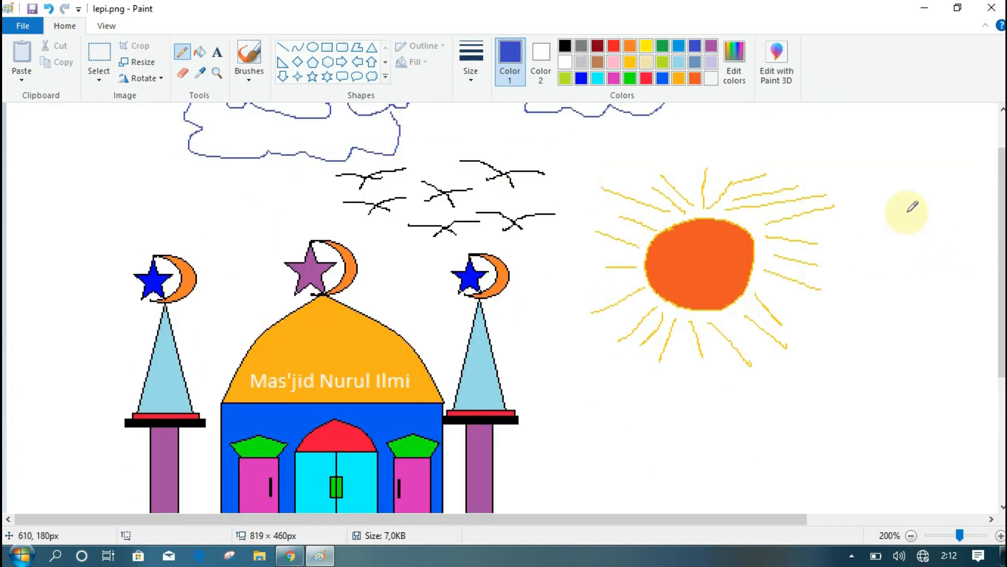
mouse_move(782, 175)
left_mouse_down()
mouse_move(820, 161)
mouse_move(830, 182)
mouse_move(916, 209)
mouse_move(878, 230)
mouse_move(788, 230)
mouse_move(744, 209)
mouse_move(707, 208)
mouse_move(698, 186)
mouse_move(711, 177)
mouse_move(719, 193)
mouse_move(773, 172)
left_mouse_up()
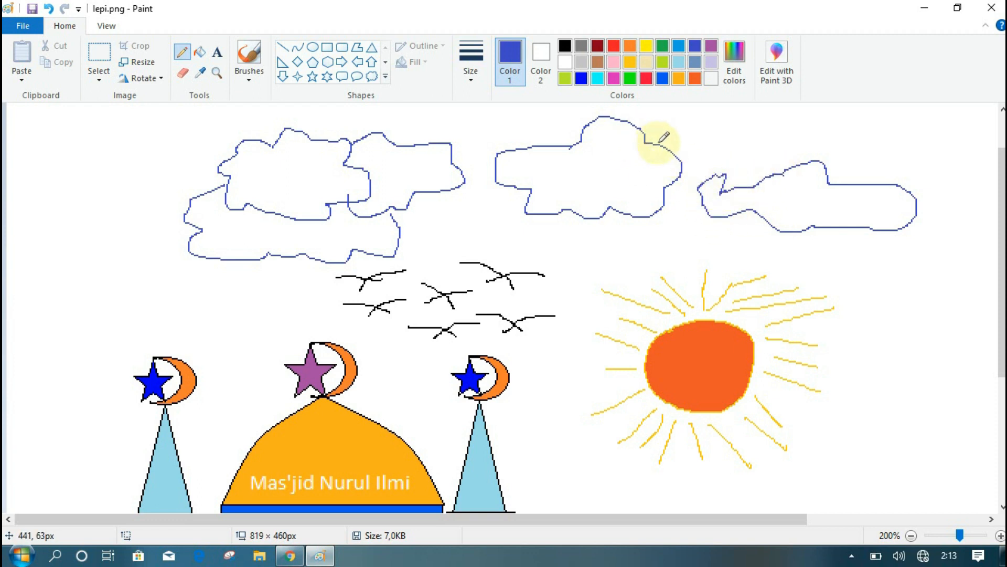
mouse_move(621, 119)
left_mouse_down()
mouse_move(649, 105)
mouse_move(759, 115)
mouse_move(809, 163)
left_mouse_up()
left_click_drag(674, 183, 707, 190)
- Outline a separate small indigo cloud at the far left edge of the sky with the Pencil
scroll(377, 200, "down", 3)
scroll(361, 202, "up", 4)
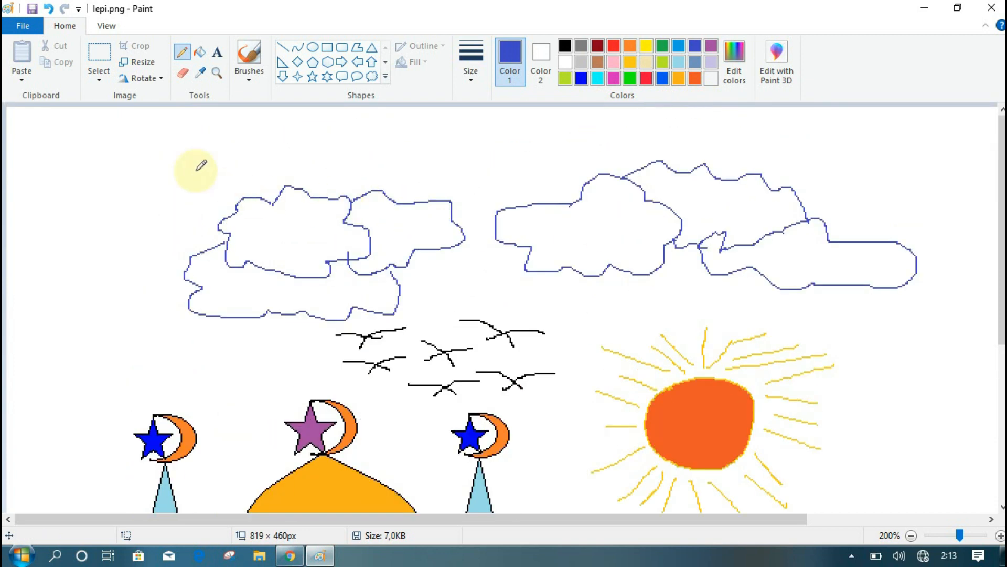
mouse_move(11, 171)
left_mouse_down()
mouse_move(137, 196)
mouse_move(154, 222)
mouse_move(148, 234)
mouse_move(138, 219)
mouse_move(64, 231)
mouse_move(20, 184)
left_mouse_up()
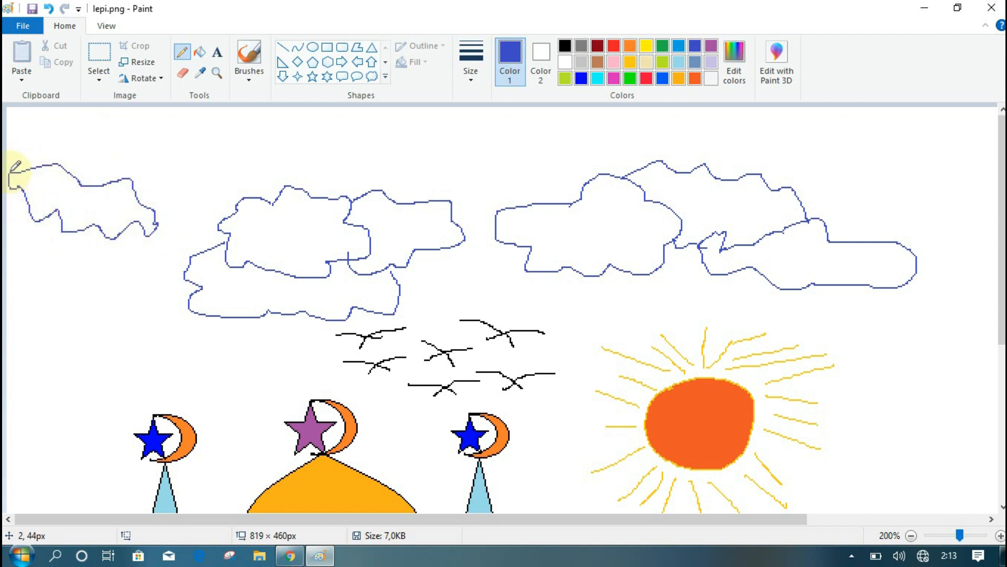
scroll(645, 230, "down", 4)
scroll(677, 265, "up", 2)
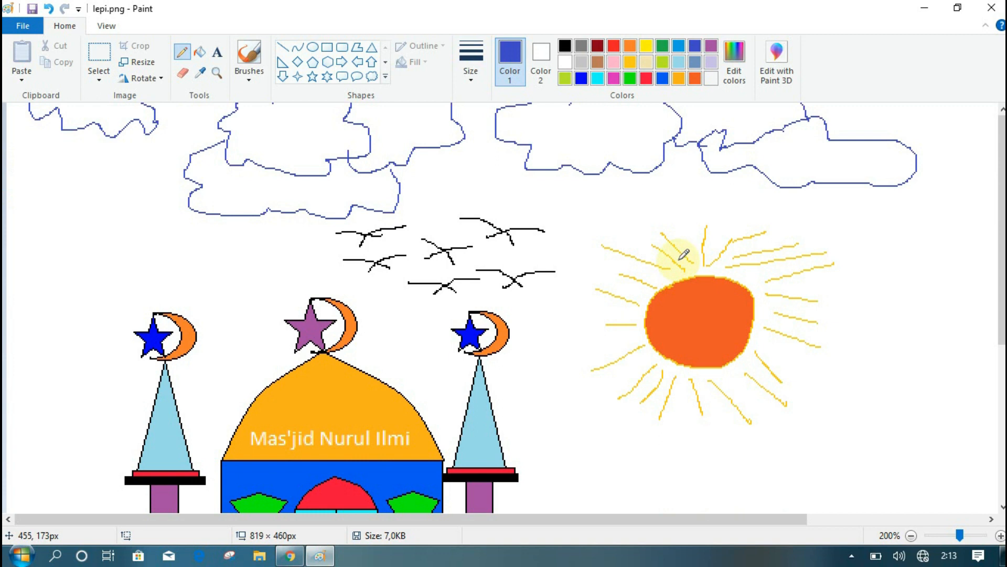
scroll(682, 255, "up", 2)
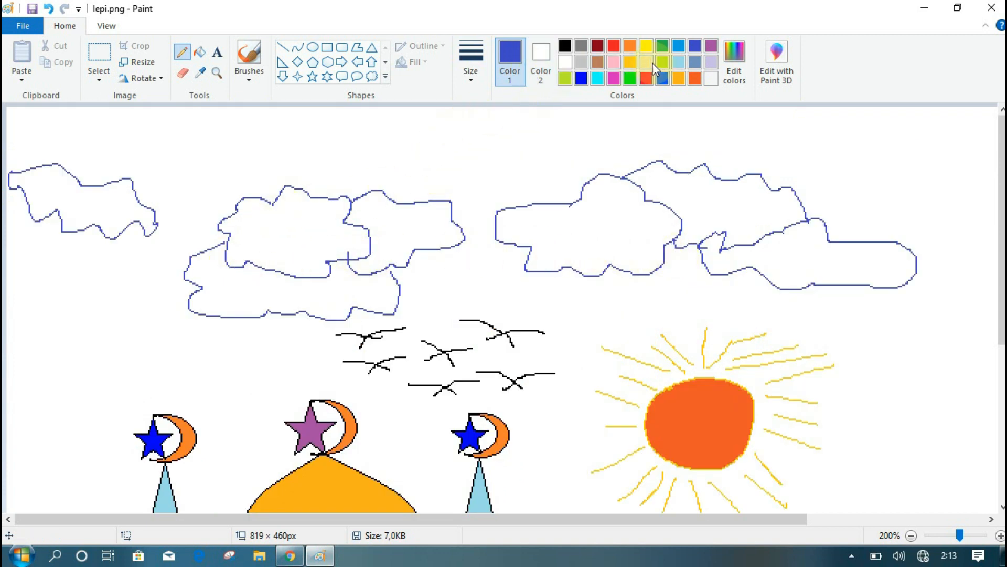
- Fill the small far-left cloud and the right-hand cloud of the first cluster with custom blue of red 3, green 128, blue 252
left_click(202, 55)
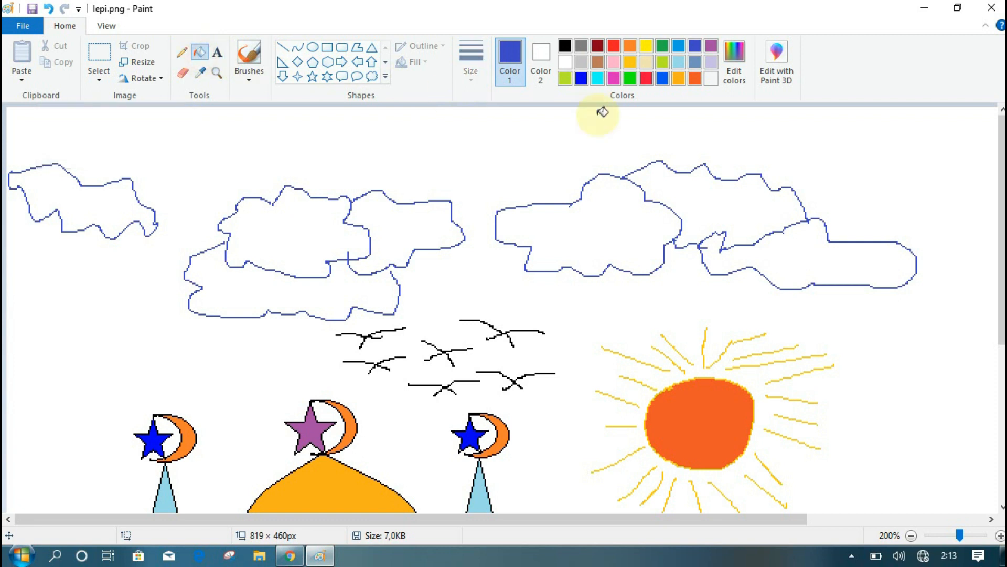
left_click(596, 80)
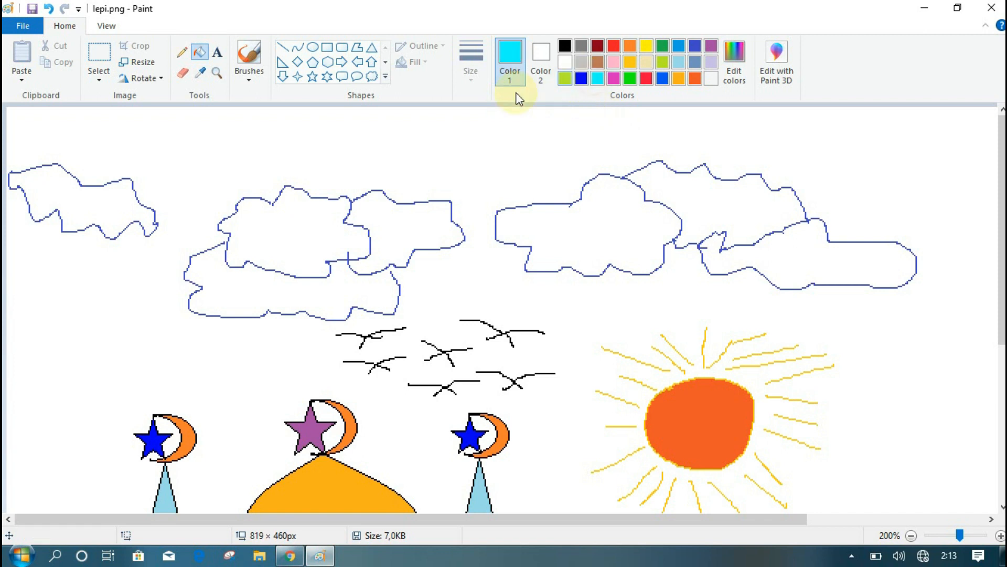
left_click(732, 79)
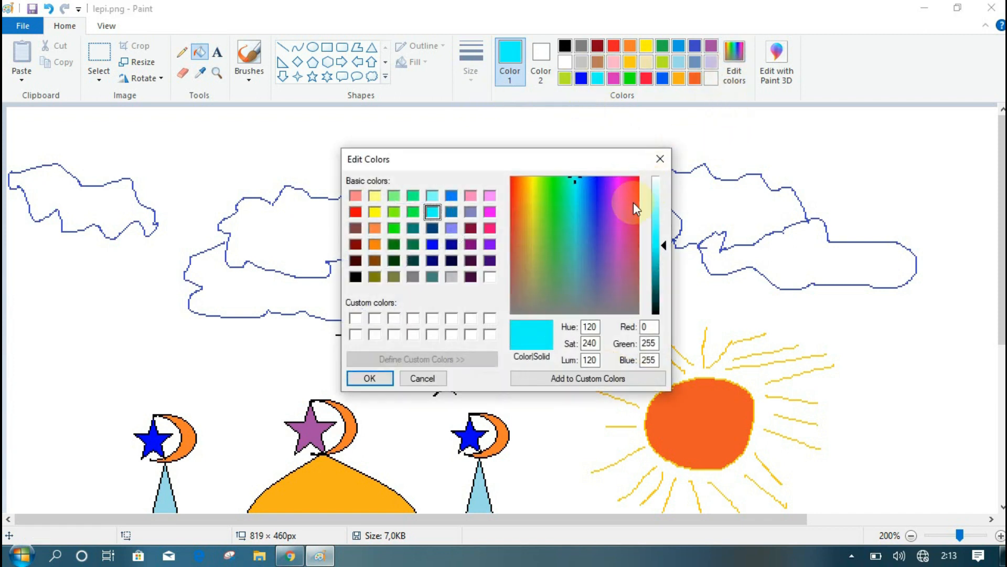
left_click(586, 181)
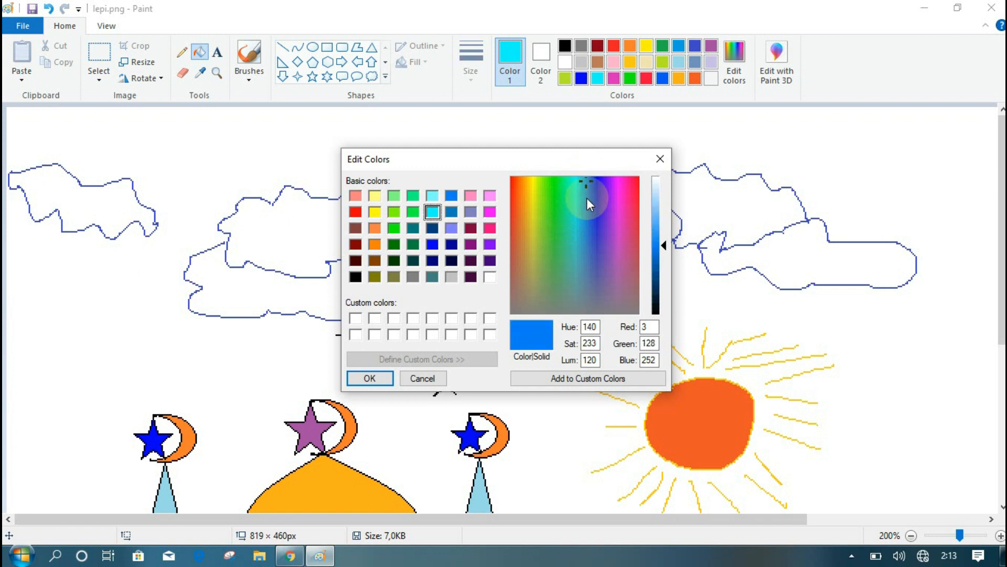
left_click(376, 377)
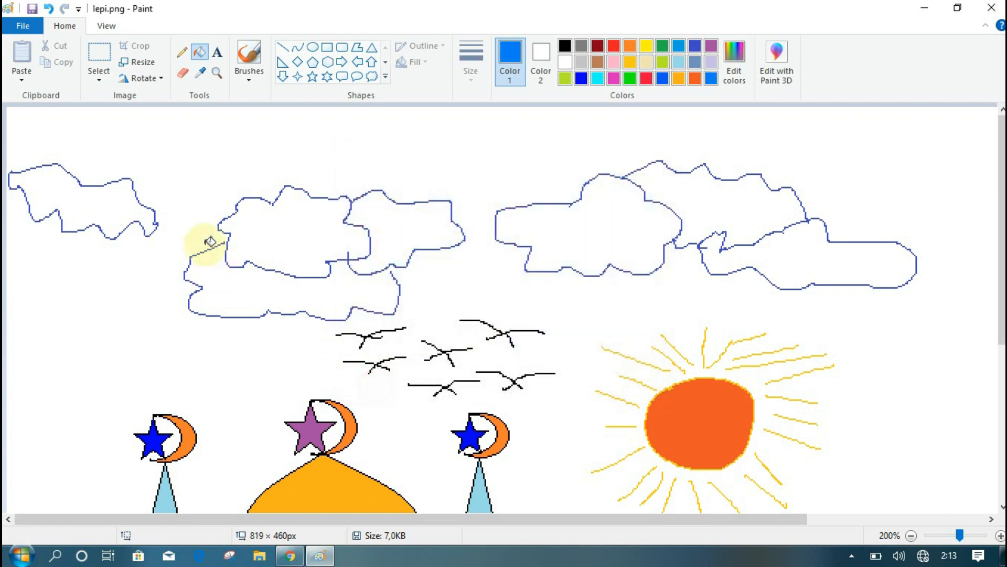
left_click(127, 218)
left_click(382, 218)
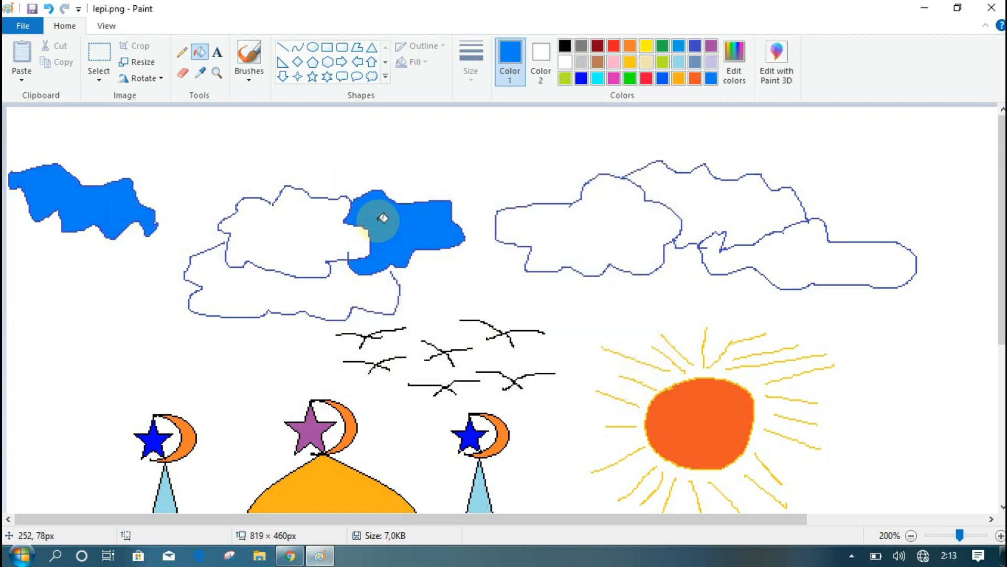
- Try to fill the upper-left cloud of the first cluster with the custom blue
left_click(345, 242)
key("ctrl+z")
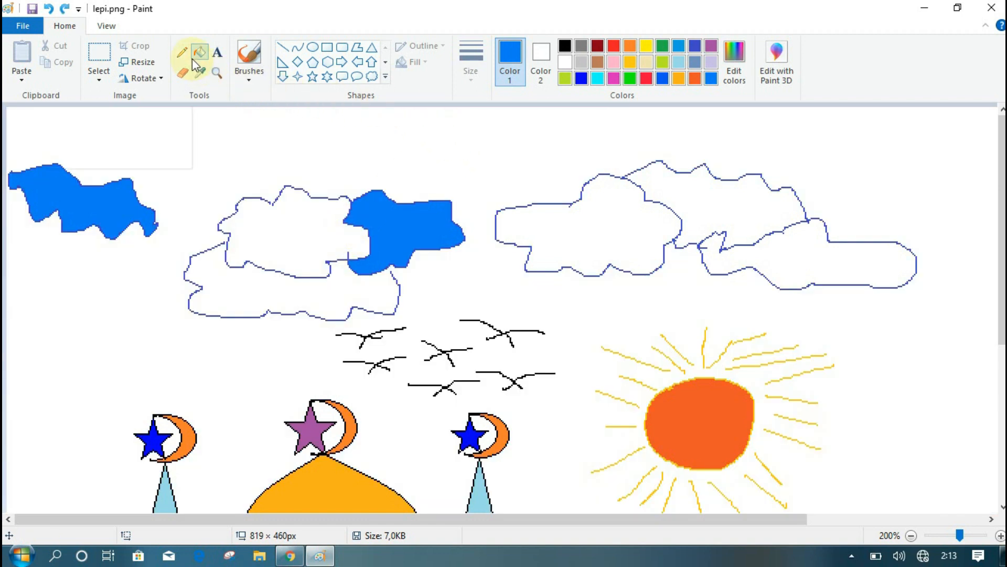
left_click(301, 220)
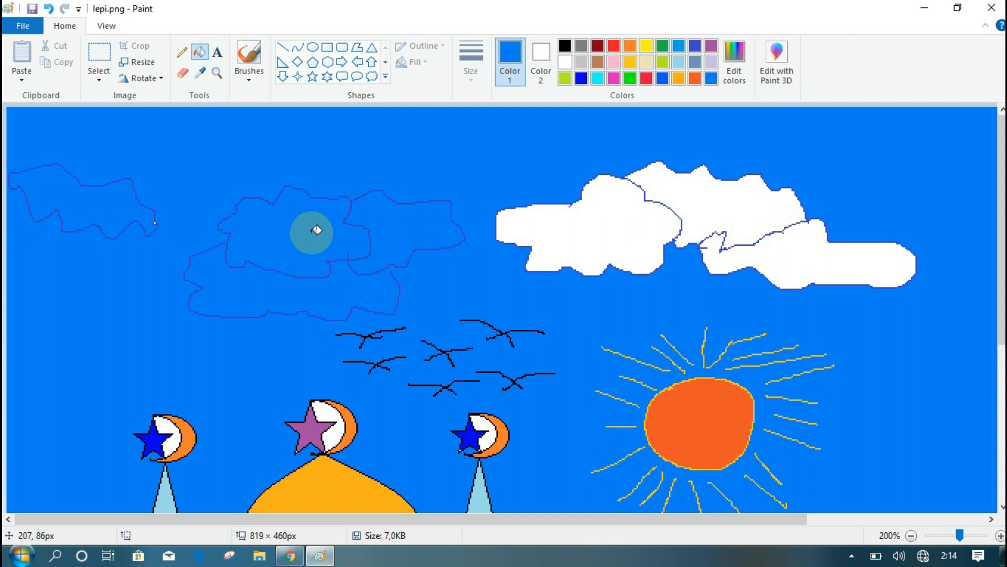
key("ctrl+z")
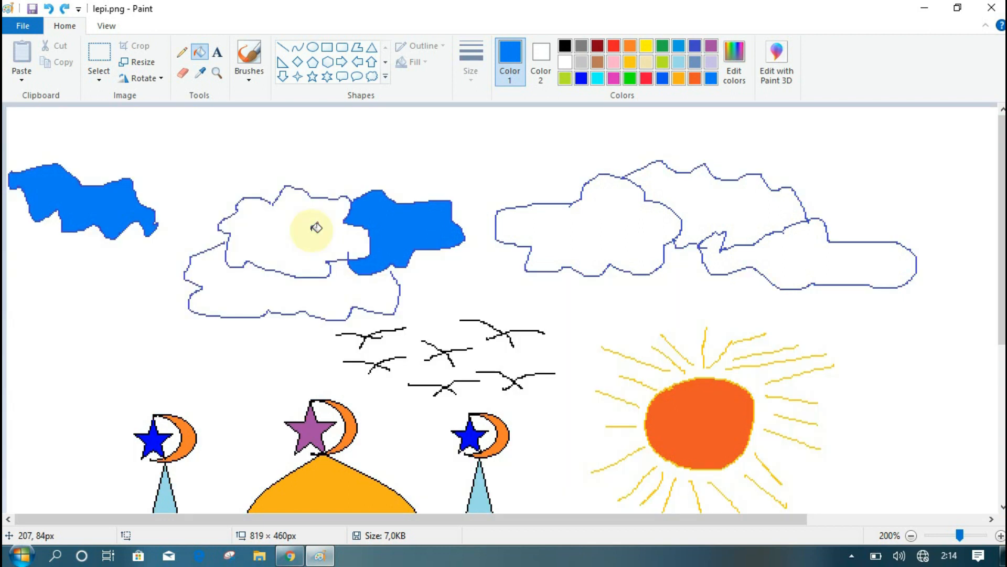
- Touch up the outline of the first cluster's upper-left cloud with the indigo Pencil and fill that cloud with the custom blue
left_click(185, 55)
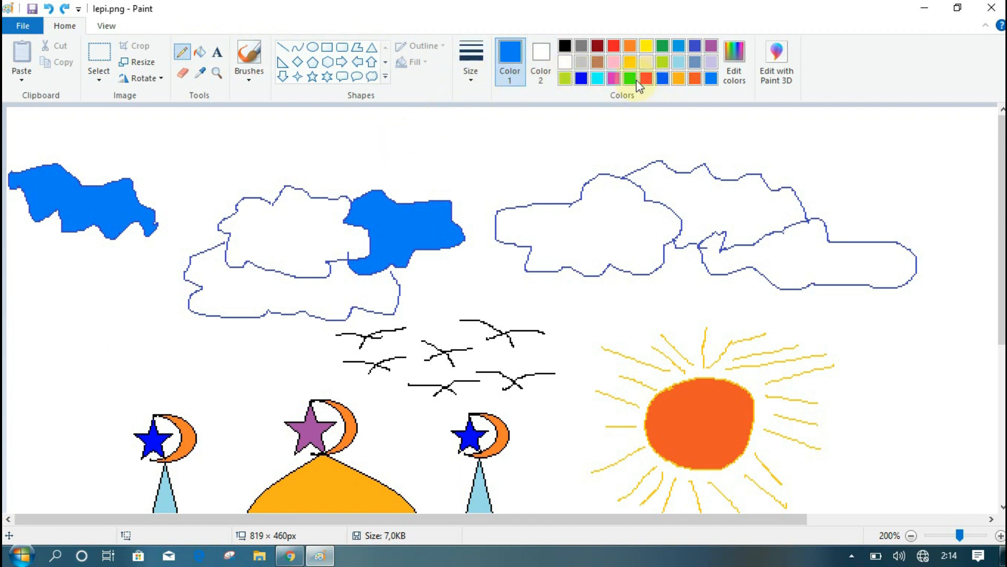
left_click(695, 45)
left_click_drag(272, 204, 286, 188)
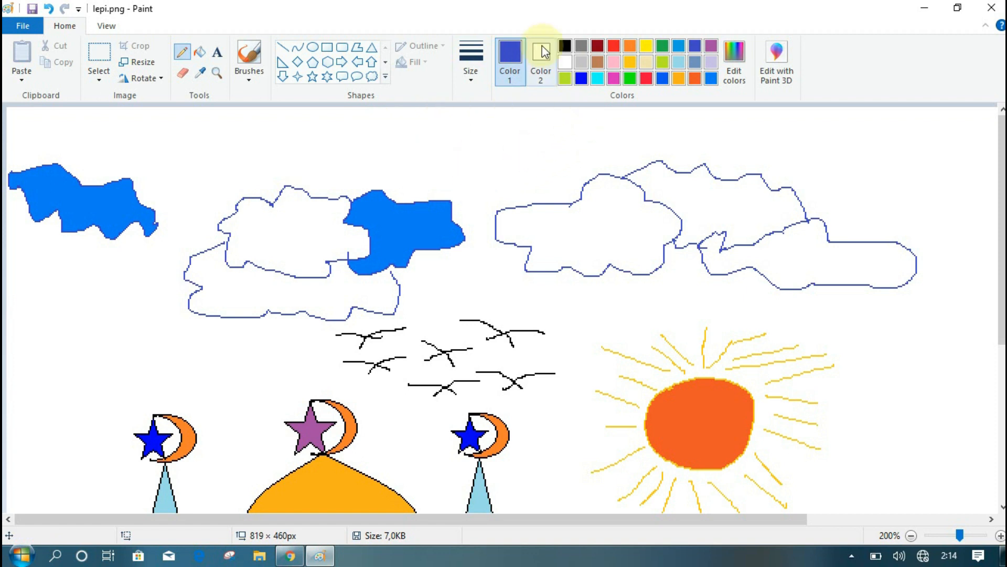
left_click(200, 59)
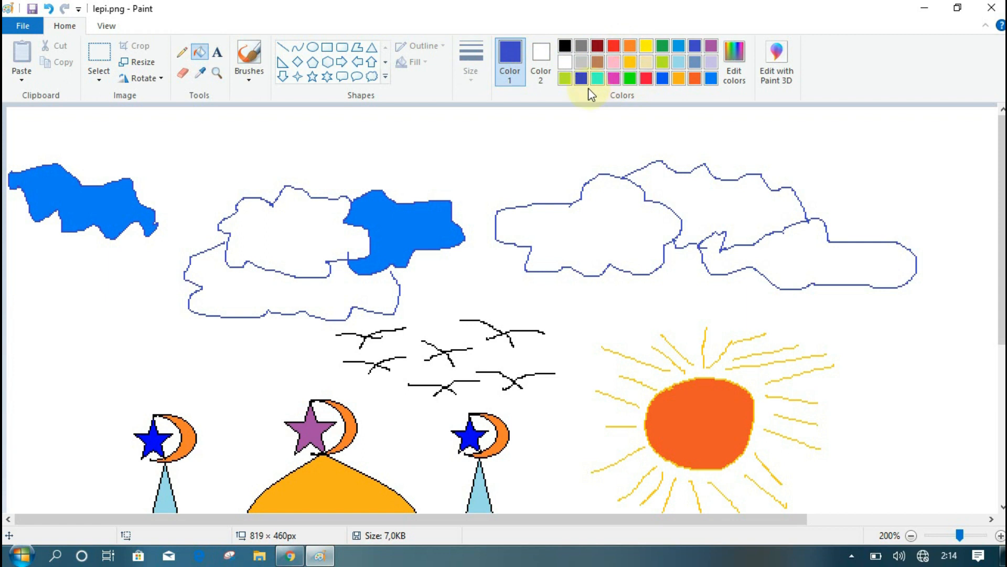
left_click(711, 78)
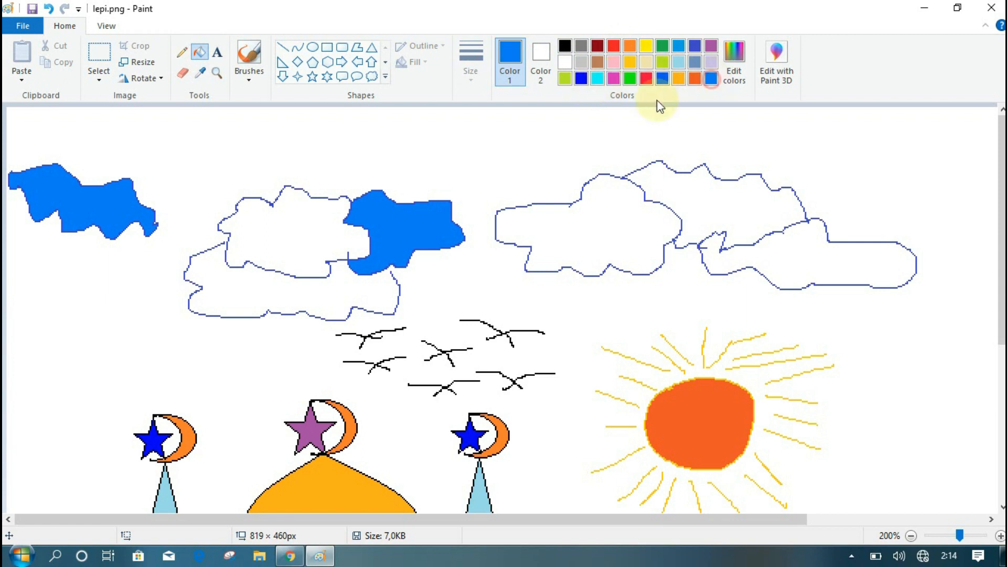
left_click(336, 213)
- Try to fill the lower cloud of the first cluster with the custom blue, and undo that fill
left_click(293, 298)
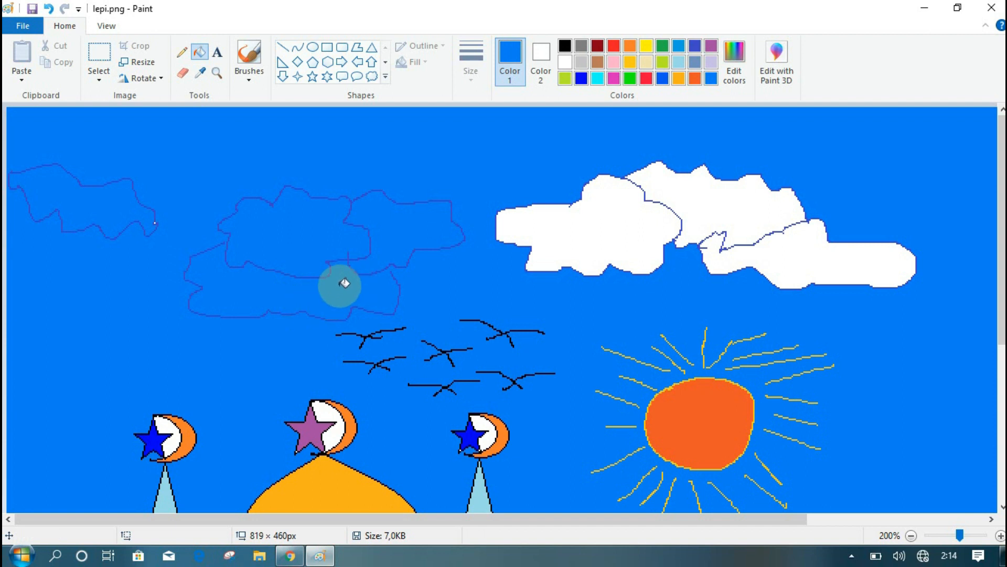
key("ctrl+z")
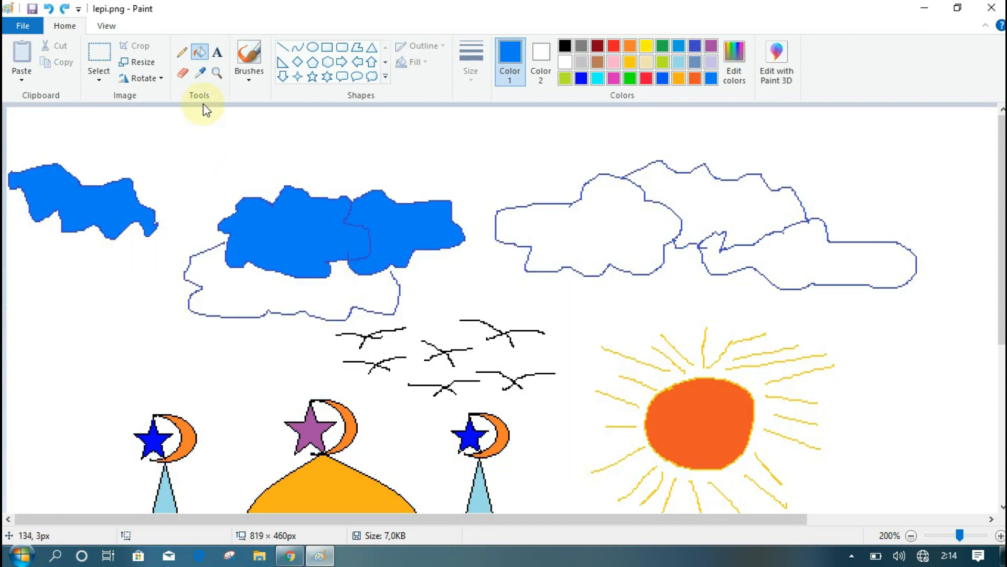
- Patch the outlines of the first cluster's lower cloud and of the right-hand cluster with the indigo Pencil
left_click(183, 53)
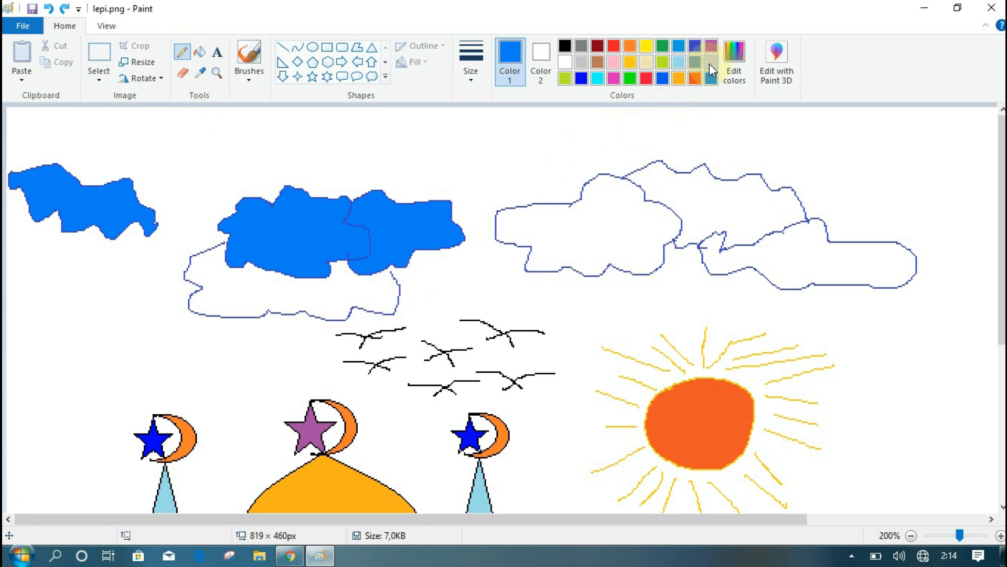
left_click(695, 47)
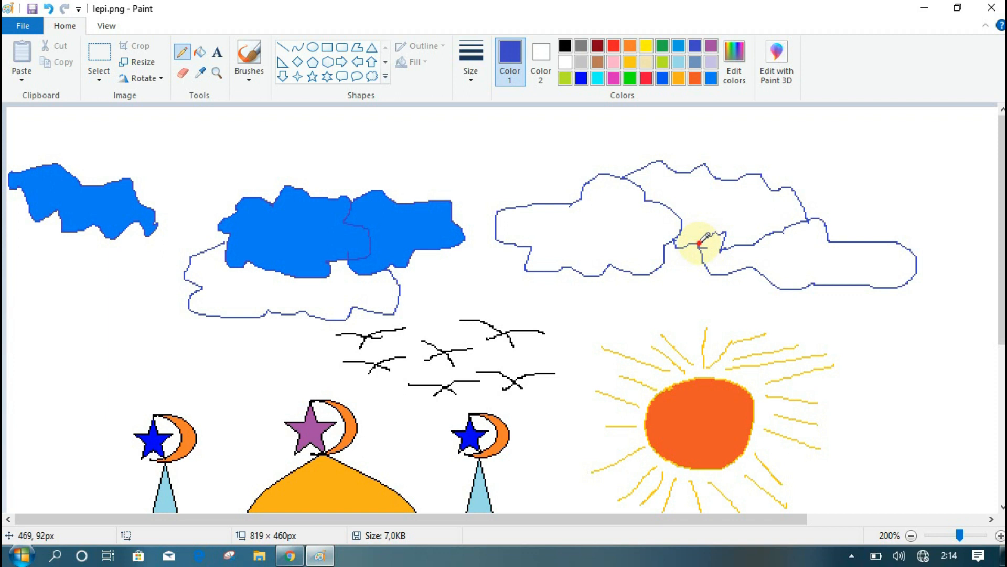
left_click_drag(700, 243, 713, 230)
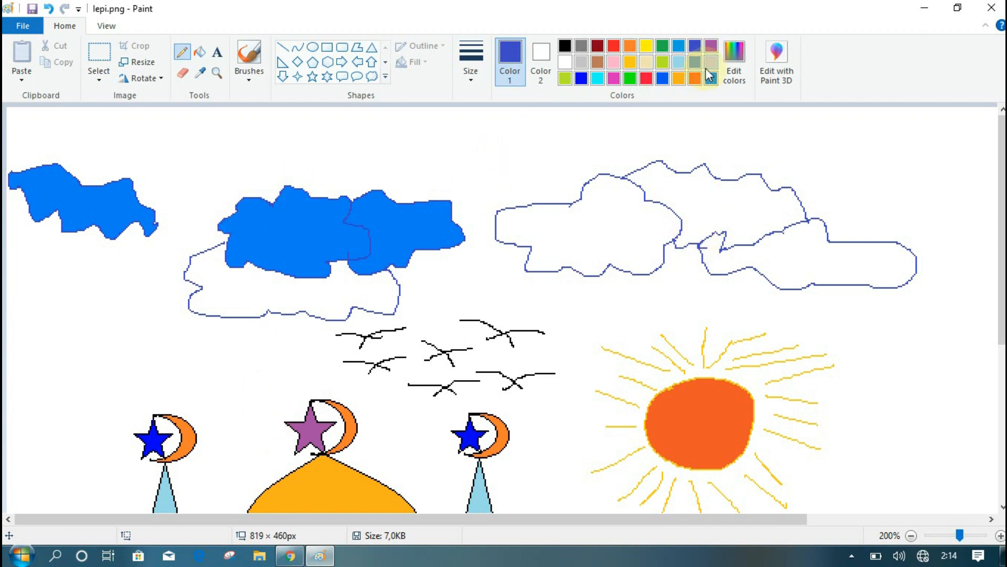
left_click(735, 62)
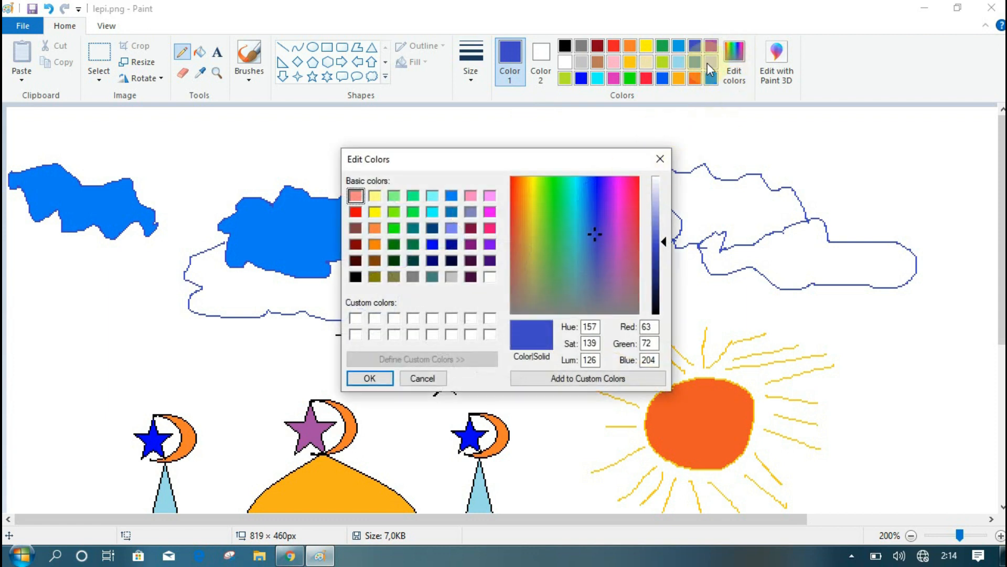
left_click(660, 158)
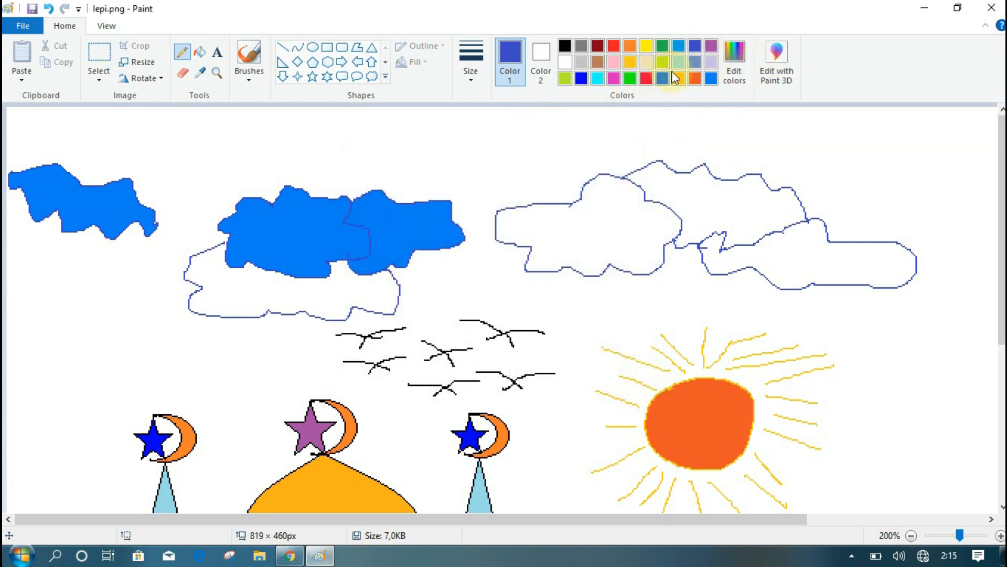
- Try again to fill the first cluster's lower cloud with the custom blue, and undo the fill
left_click(711, 78)
left_click(361, 286)
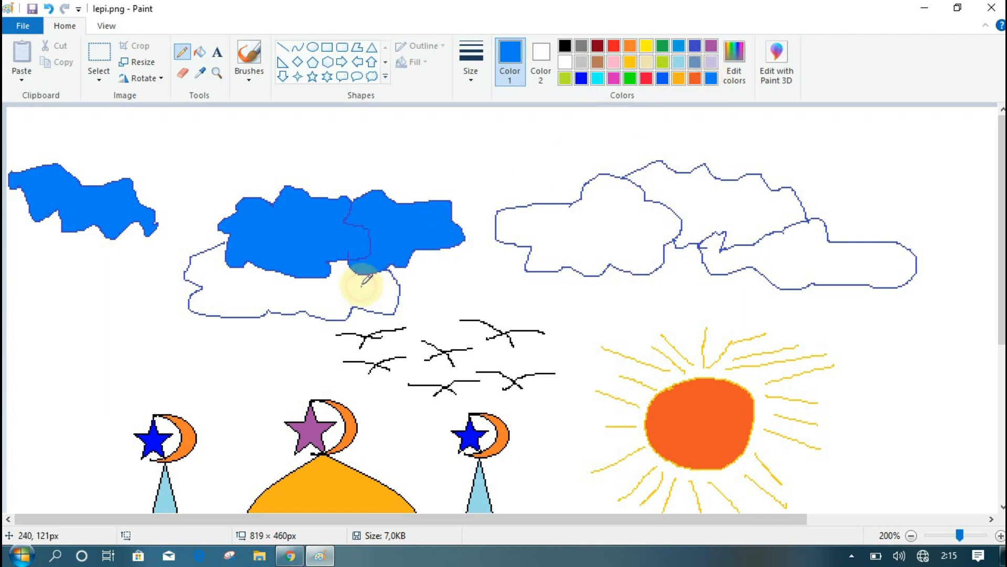
left_click(200, 52)
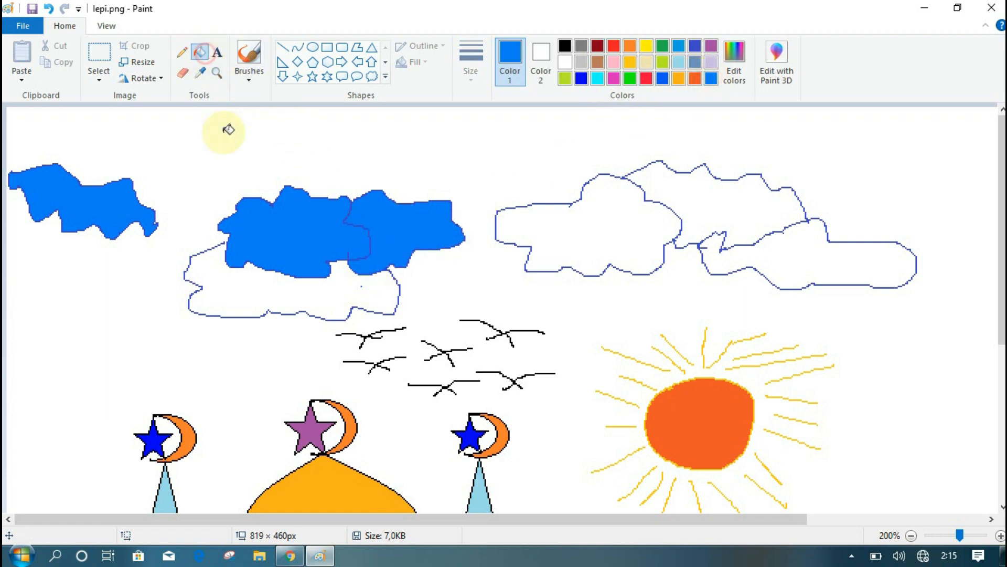
left_click(297, 293)
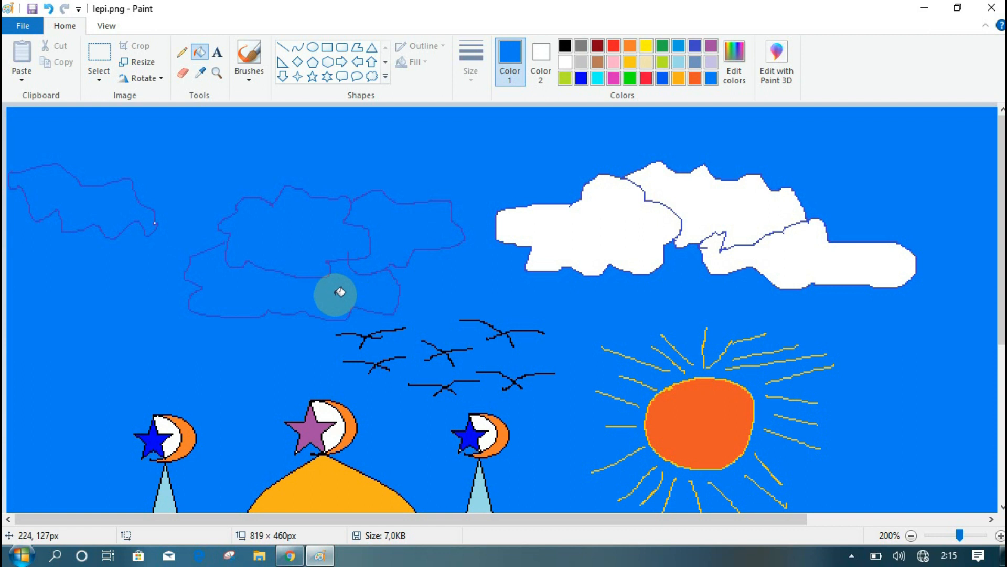
key("ctrl+z")
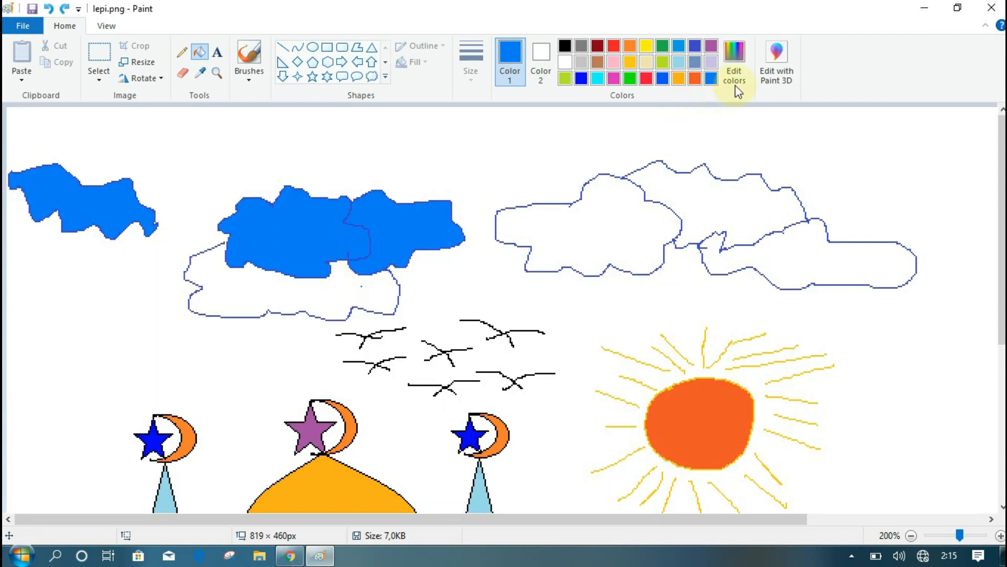
- Patch the lower cloud's outline with the indigo Pencil and fill the cloud with turquoise
left_click(183, 51)
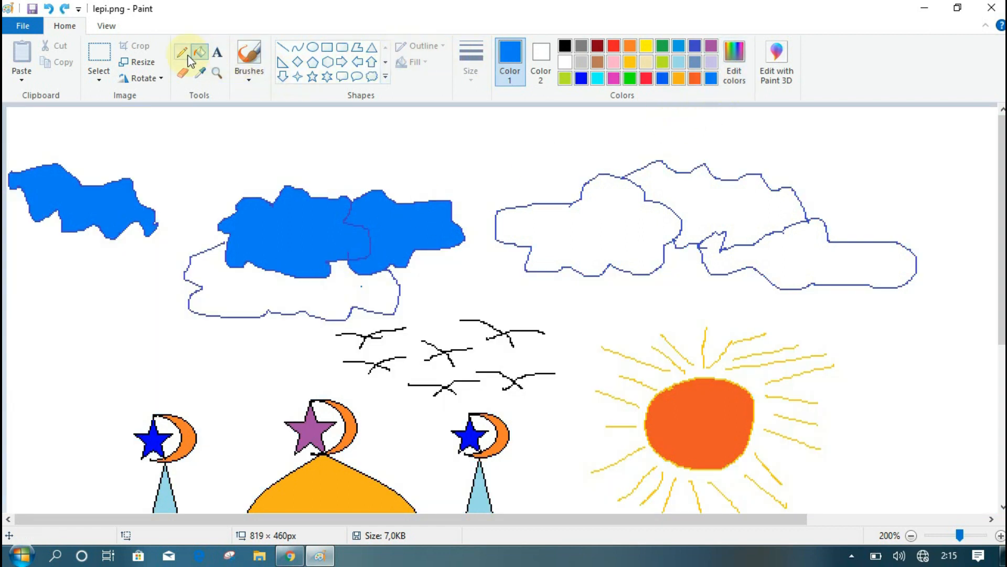
left_click(694, 47)
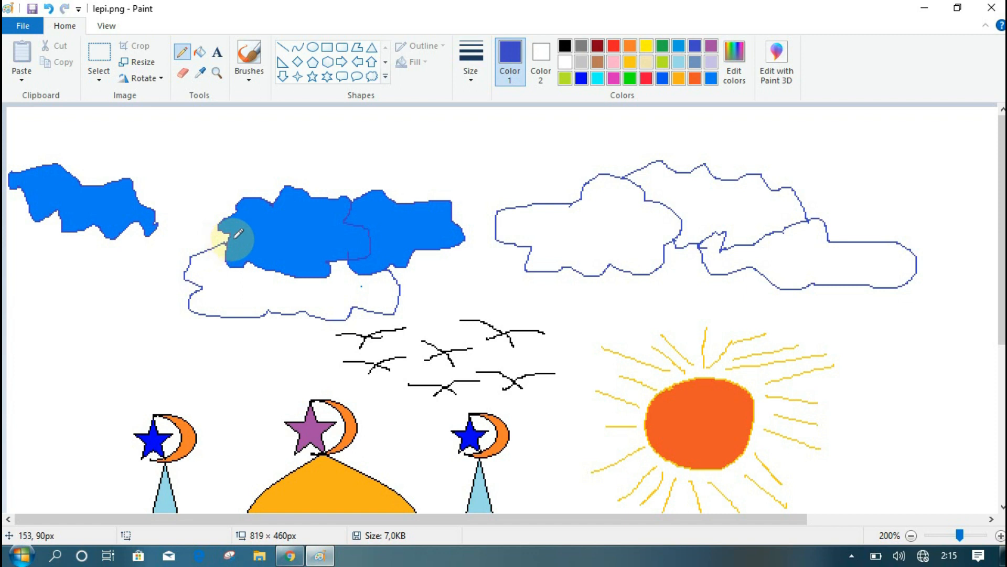
left_click(684, 46)
left_click(357, 282)
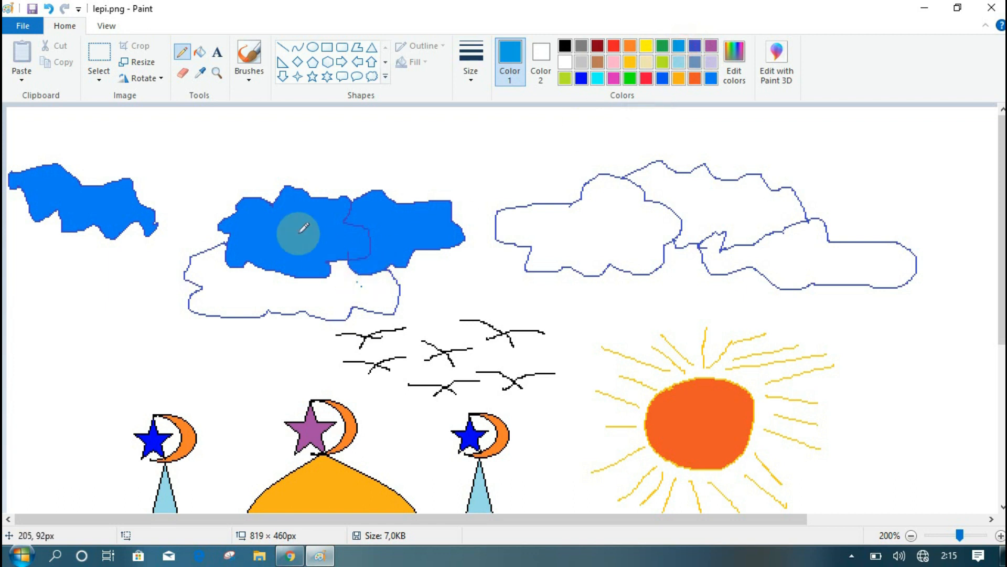
left_click(200, 53)
left_click(308, 295)
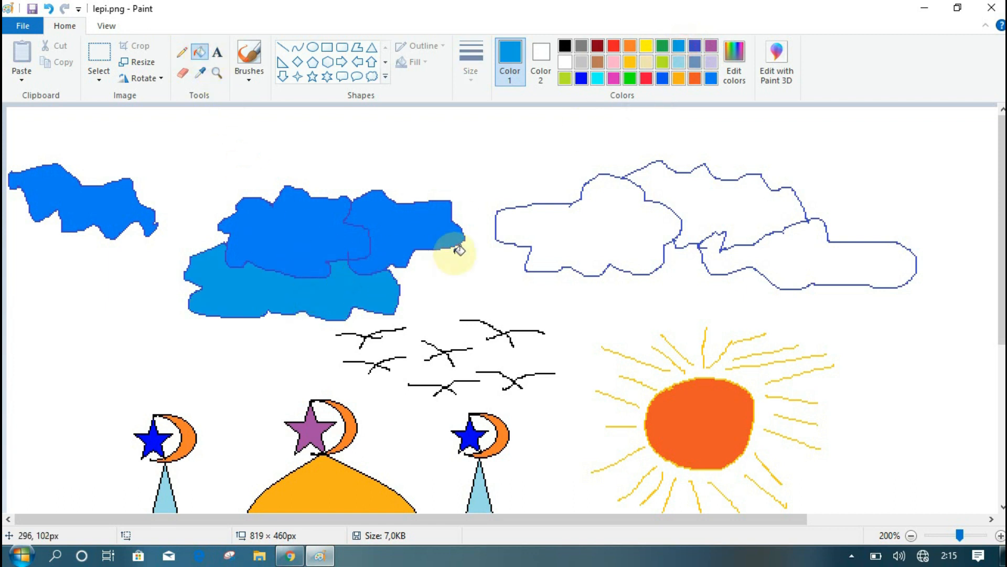
- Fill all three clouds of the second cluster above the sun with turquoise
left_click(556, 226)
left_click(700, 180)
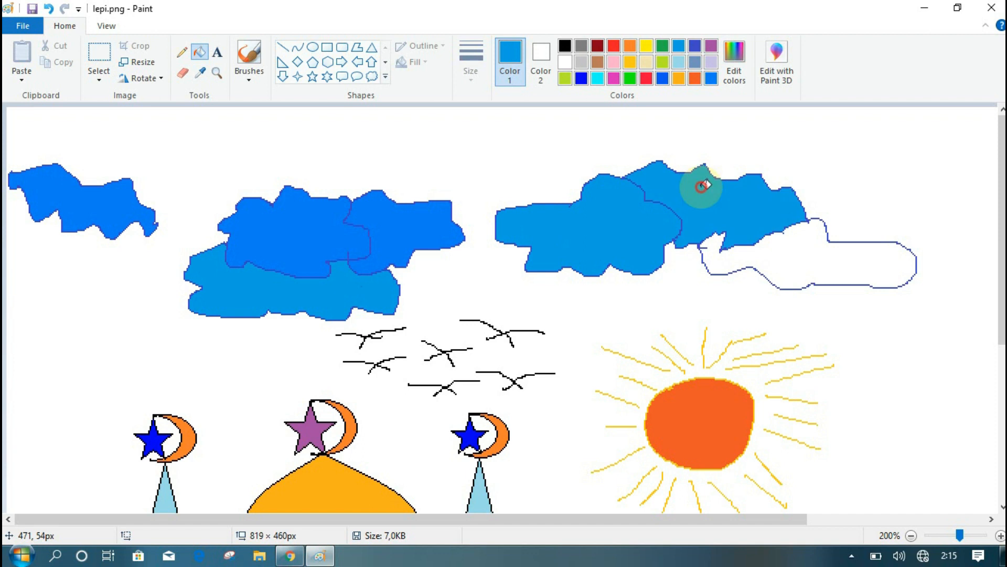
left_click(767, 254)
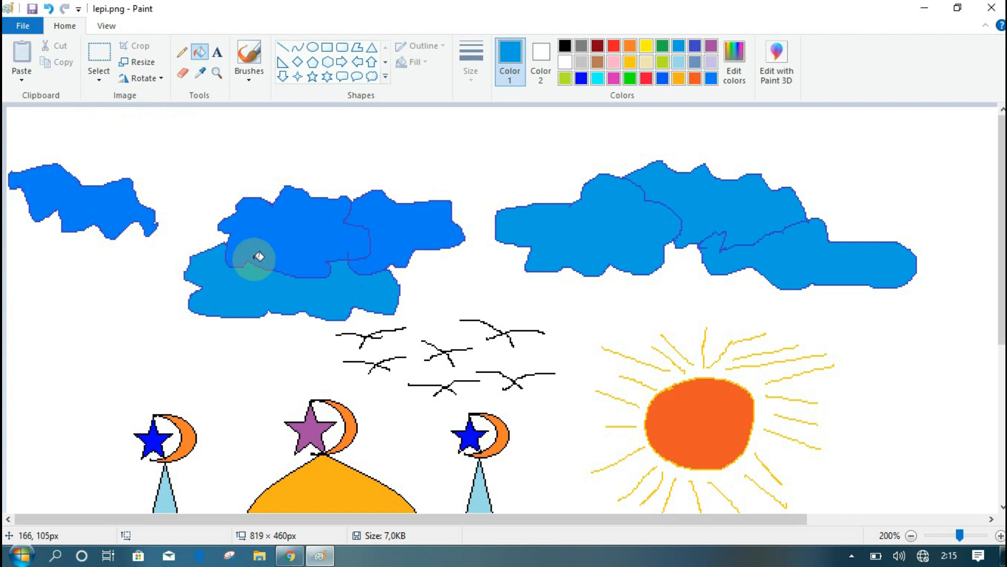
- Refill the first cluster's upper-left cloud and the second cluster's left and lower-right clouds with custom cyan of red 4, green 227, blue 222
left_click(734, 61)
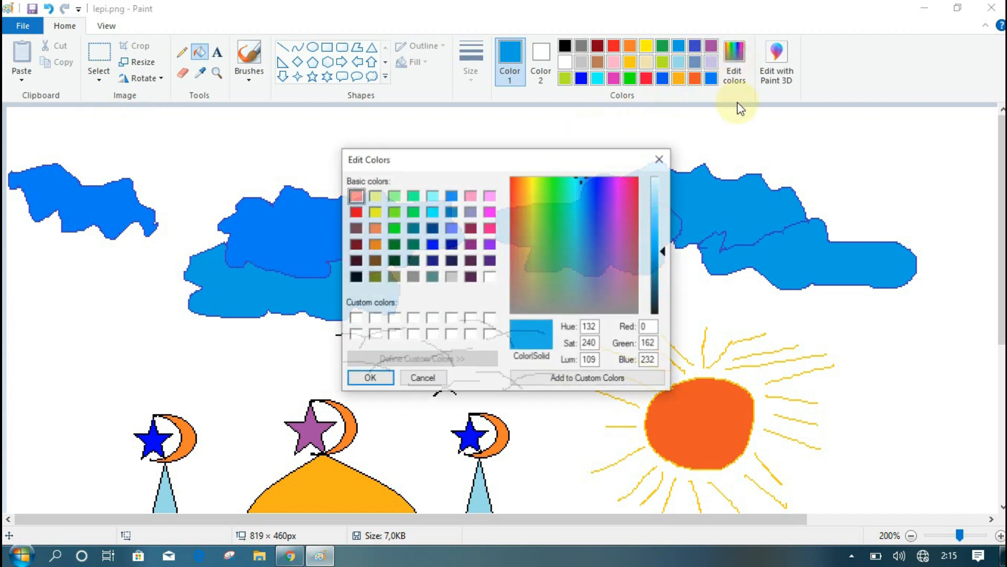
left_click(575, 182)
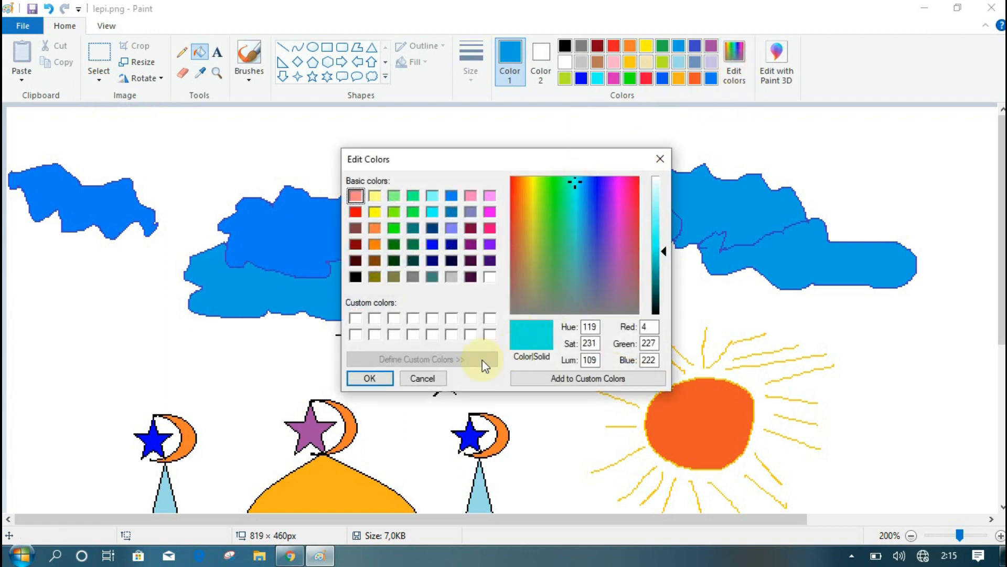
left_click(392, 382)
left_click(304, 232)
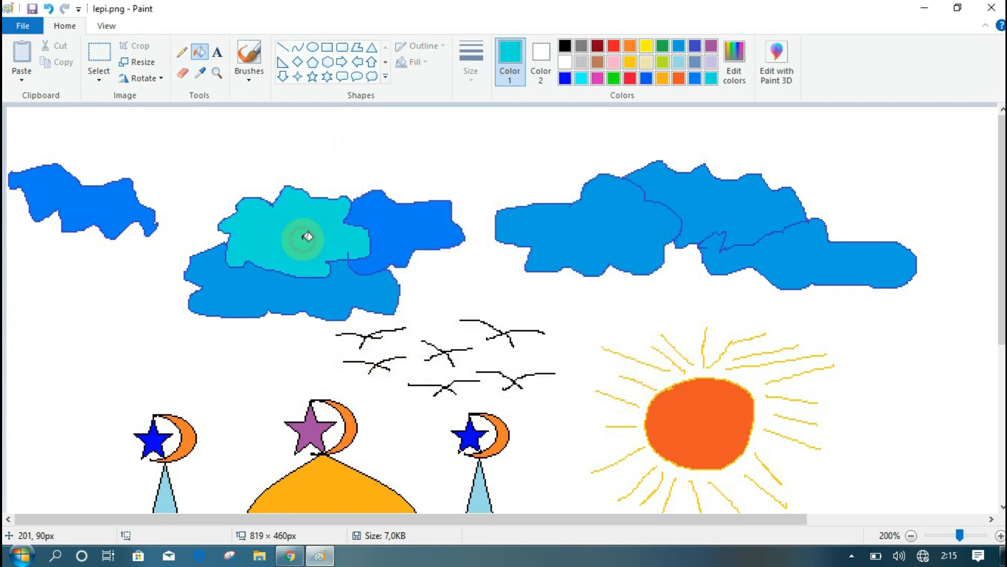
left_click(524, 231)
left_click(703, 259)
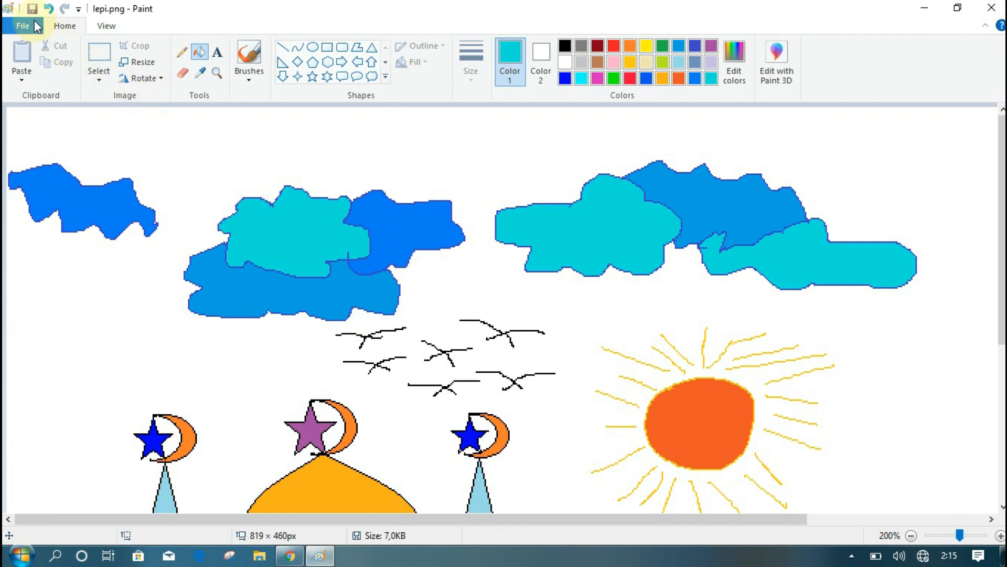
- Outline two adjoining mountains in the custom cyan with the Pencil, below the sun to the right of the mosque
left_click(181, 52)
scroll(687, 210, "down", 5)
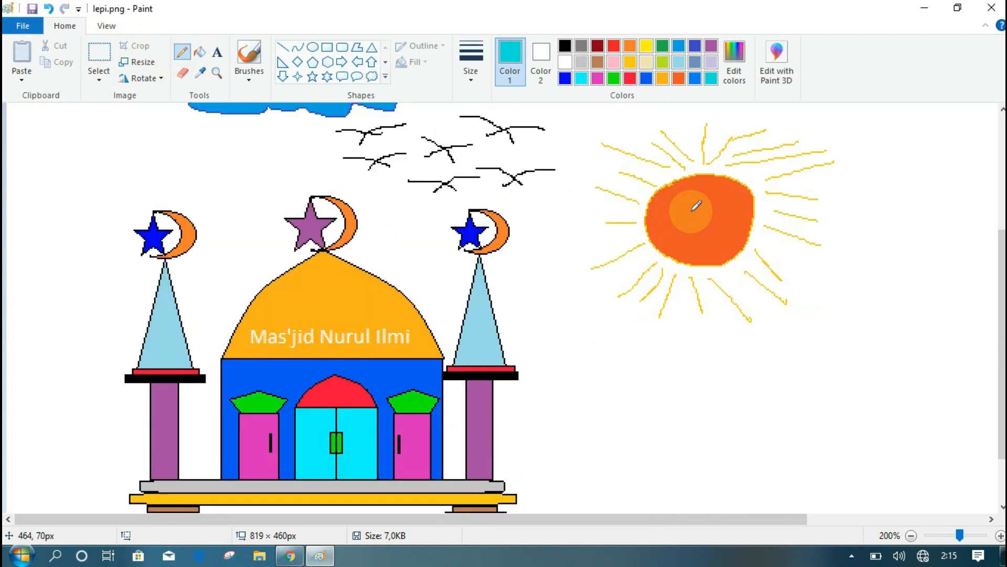
scroll(525, 257, "up", 3)
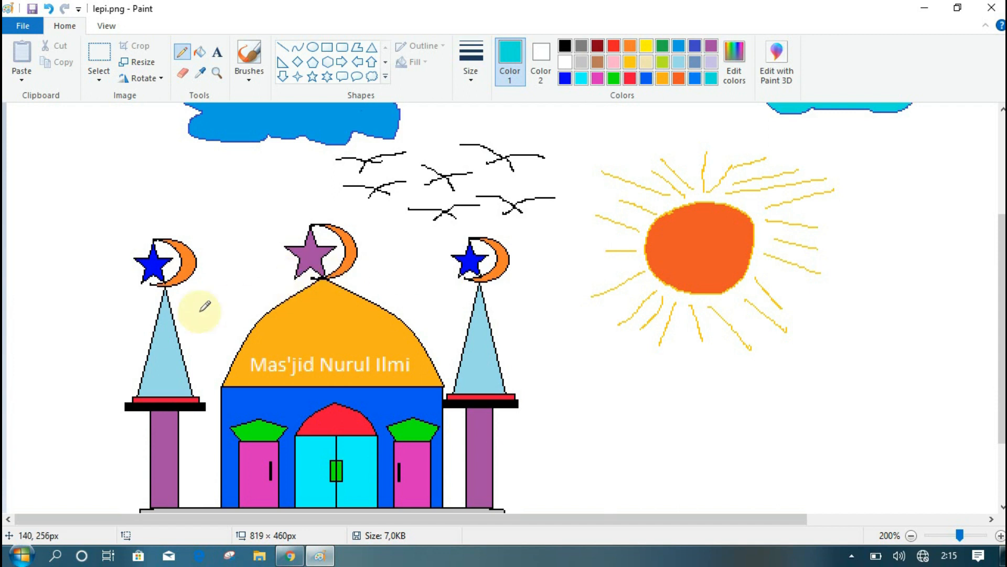
scroll(586, 376, "down", 3)
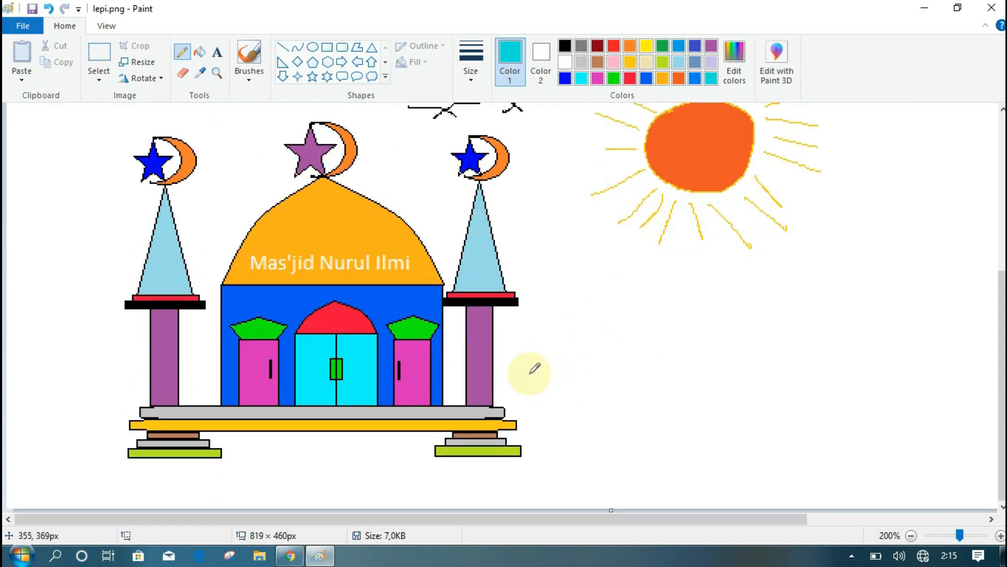
left_click_drag(534, 413, 627, 239)
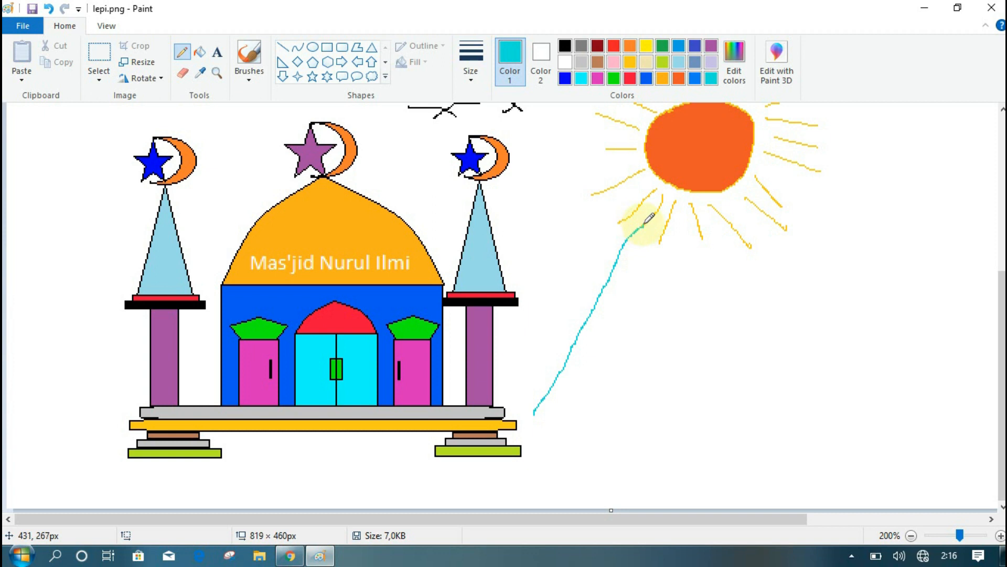
mouse_move(678, 223)
left_mouse_down()
mouse_move(765, 269)
mouse_move(847, 428)
left_mouse_up()
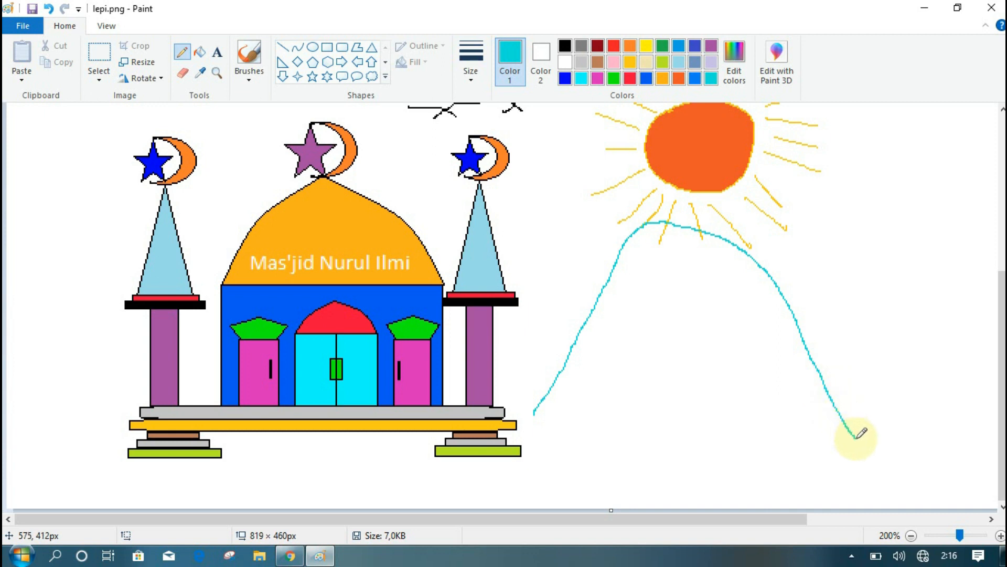
mouse_move(801, 338)
left_mouse_down()
mouse_move(863, 283)
mouse_move(917, 268)
mouse_move(973, 292)
mouse_move(995, 332)
left_mouse_up()
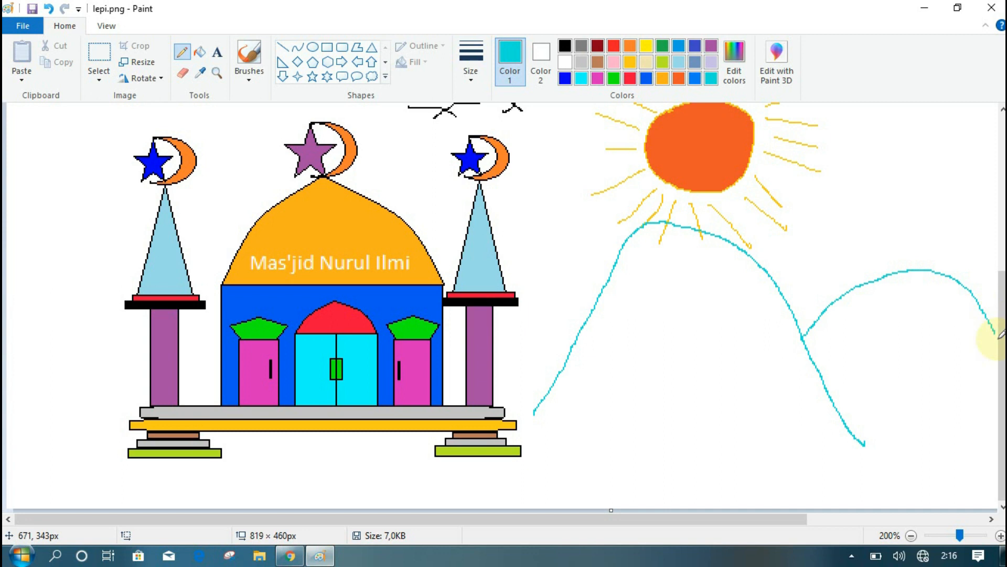
left_click_drag(748, 519, 833, 520)
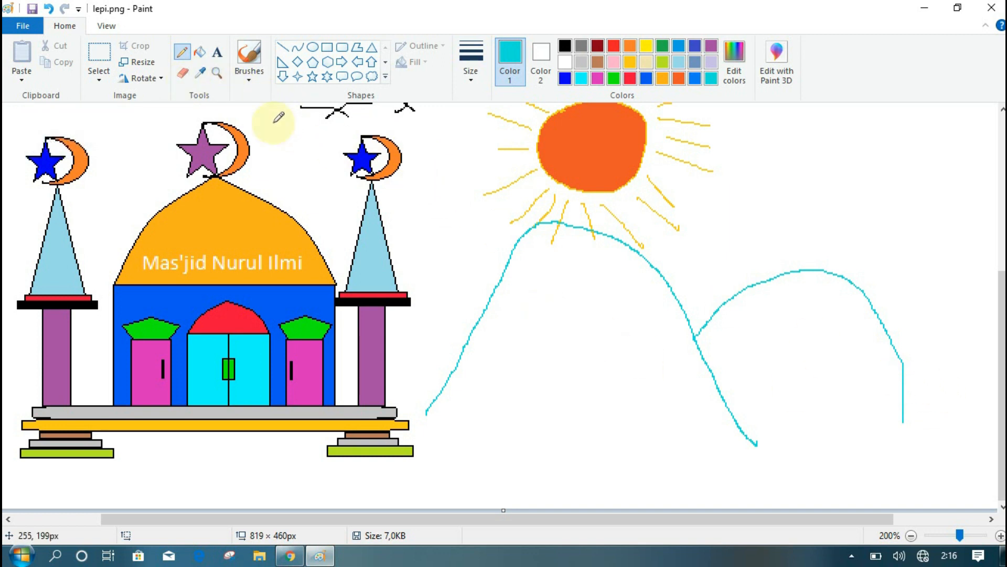
- Erase the vertical line below the smaller mountain's right slope and the sun ray ends that extend into the taller mountain
left_click(184, 74)
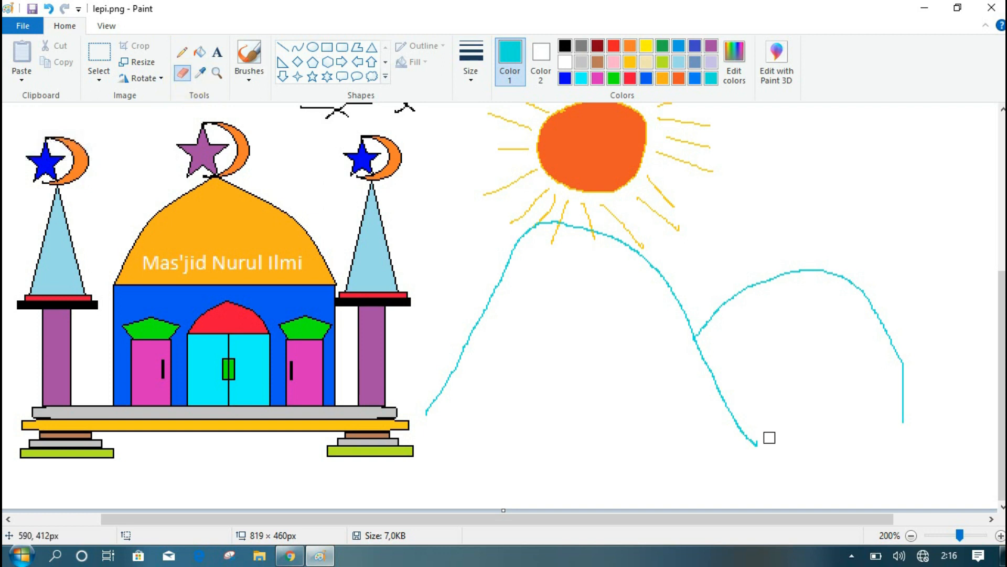
mouse_move(903, 374)
left_mouse_down()
mouse_move(910, 421)
mouse_move(902, 420)
left_mouse_up()
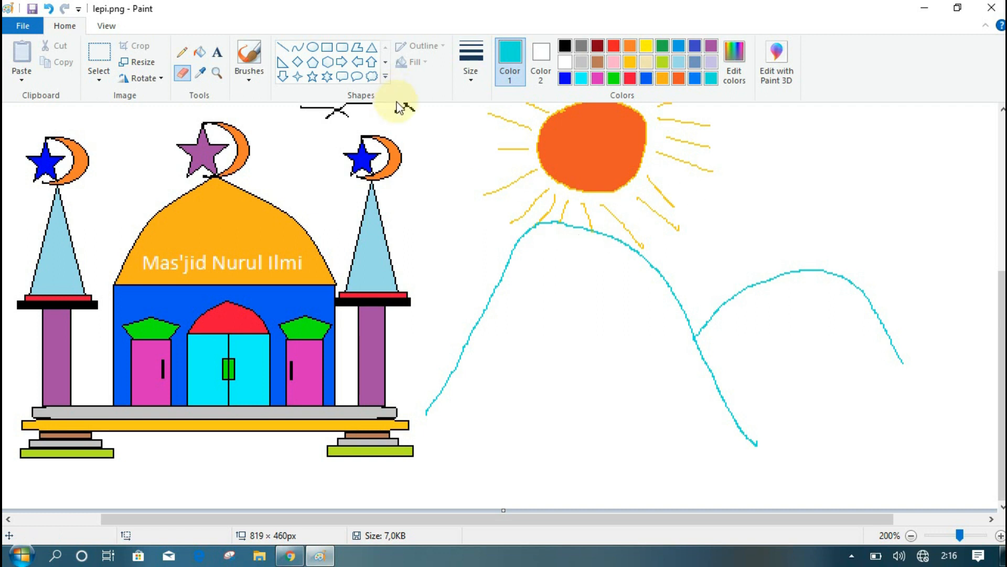
left_click(182, 52)
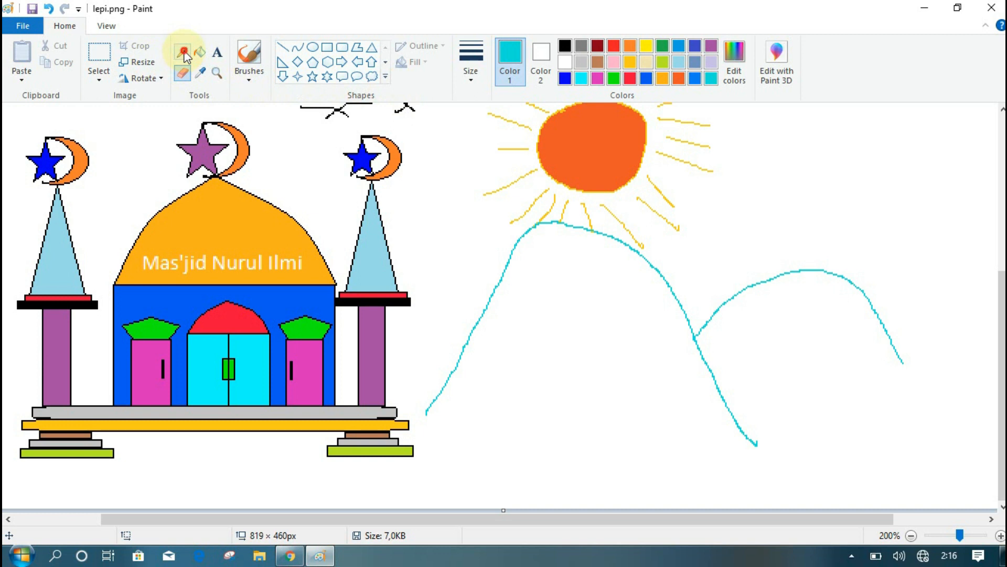
- Extend the smaller mountain's right slope and close both mountain outlines with a short left edge and a continuous wavy base line
left_click_drag(902, 362, 971, 446)
left_click_drag(426, 413, 426, 425)
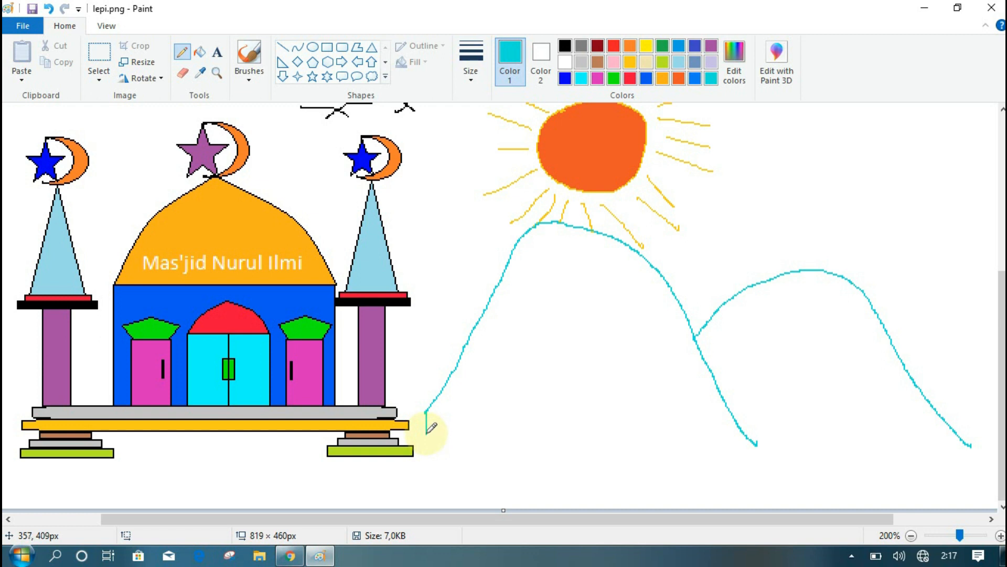
mouse_move(426, 435)
left_mouse_down()
mouse_move(582, 454)
mouse_move(965, 452)
left_mouse_up()
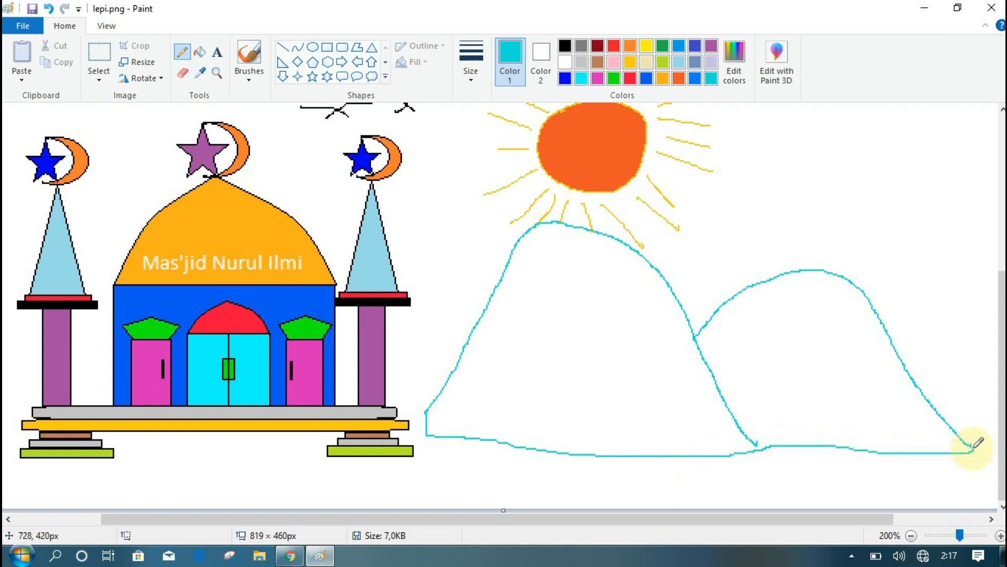
left_click_drag(754, 444, 754, 444)
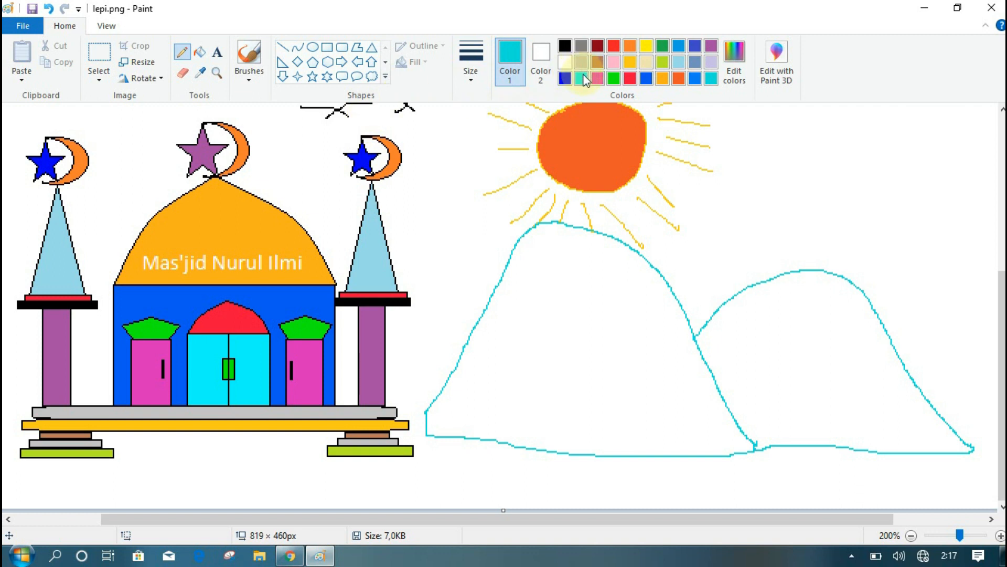
- Fill both mountains with lime
left_click(663, 62)
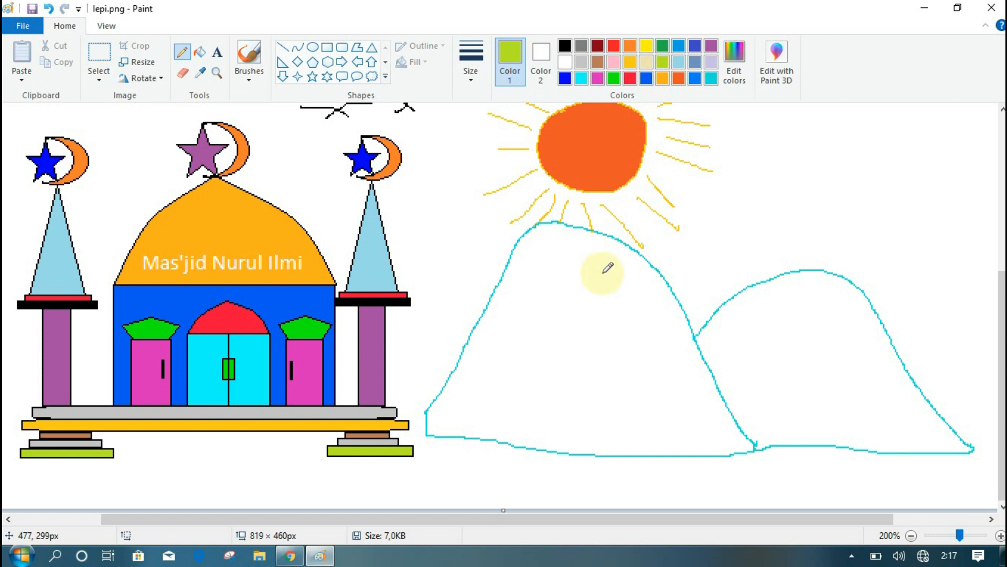
left_click(201, 53)
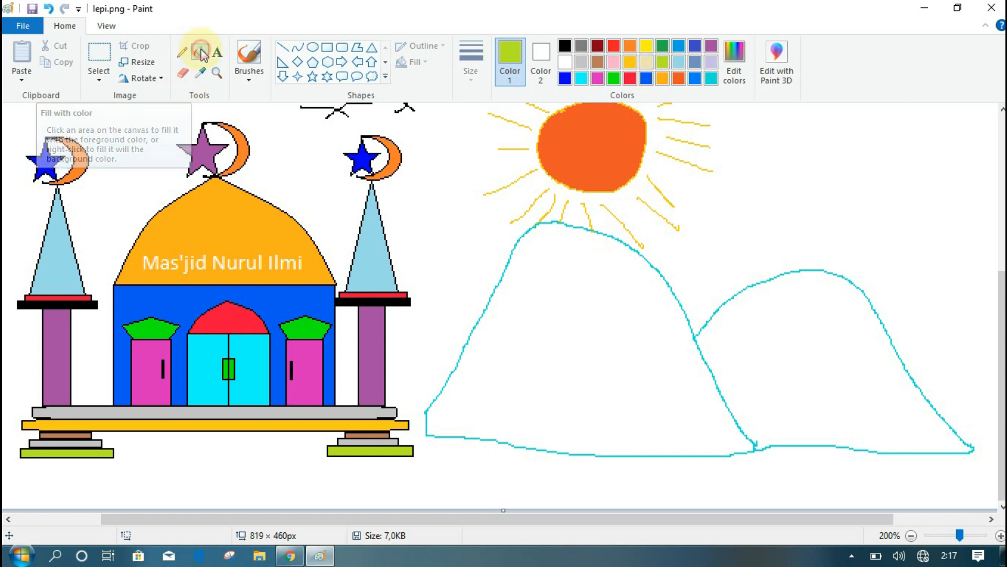
left_click(623, 376)
left_click(794, 353)
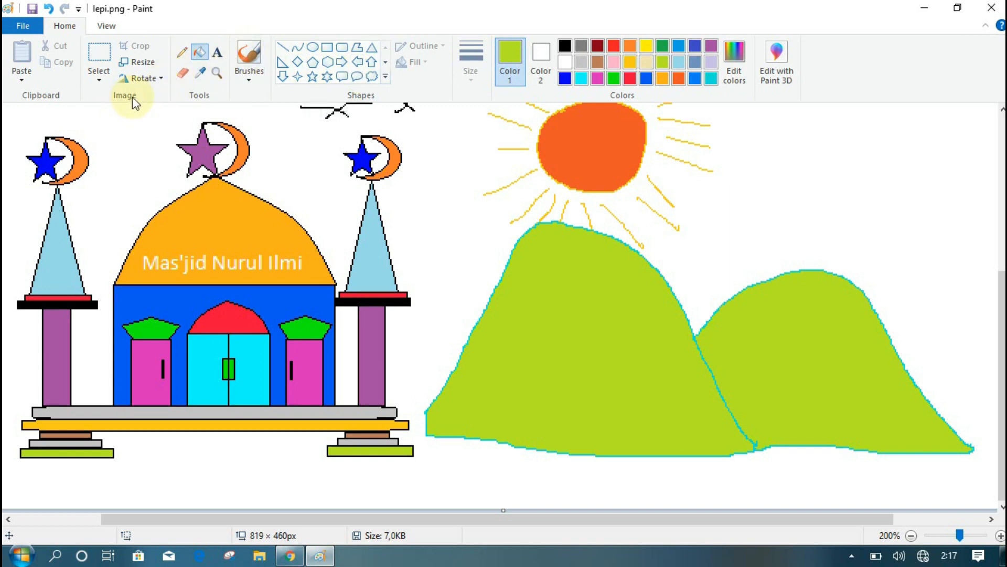
- Draw a small green palm tree with the Pencil at the lower-left foot of the taller mountain
left_click(181, 52)
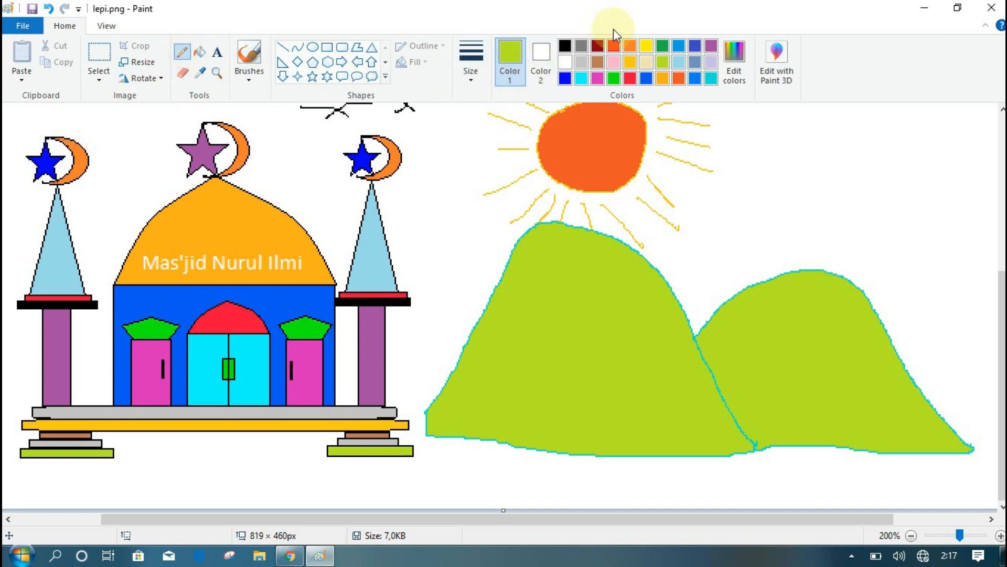
left_click(663, 47)
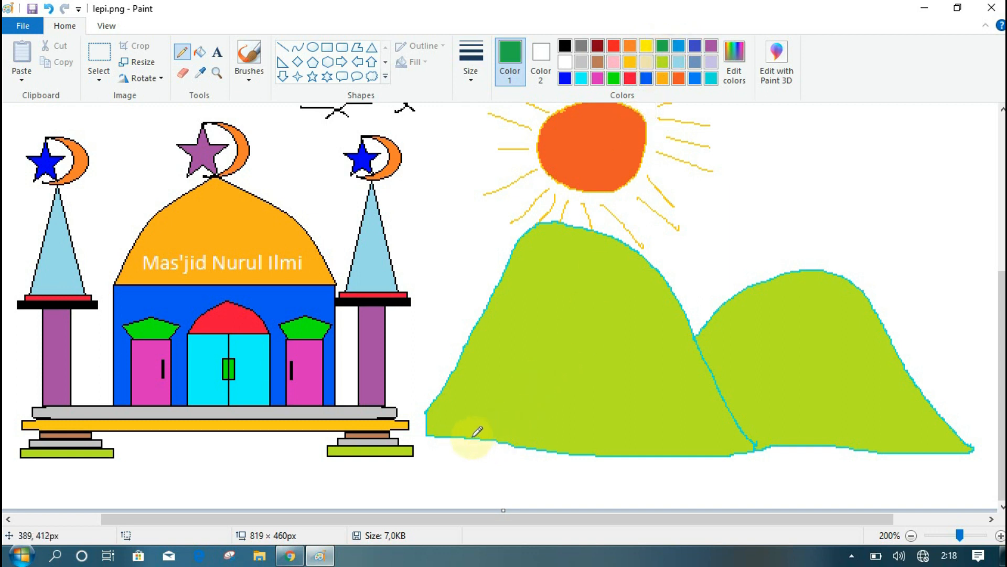
left_click_drag(467, 436, 478, 421)
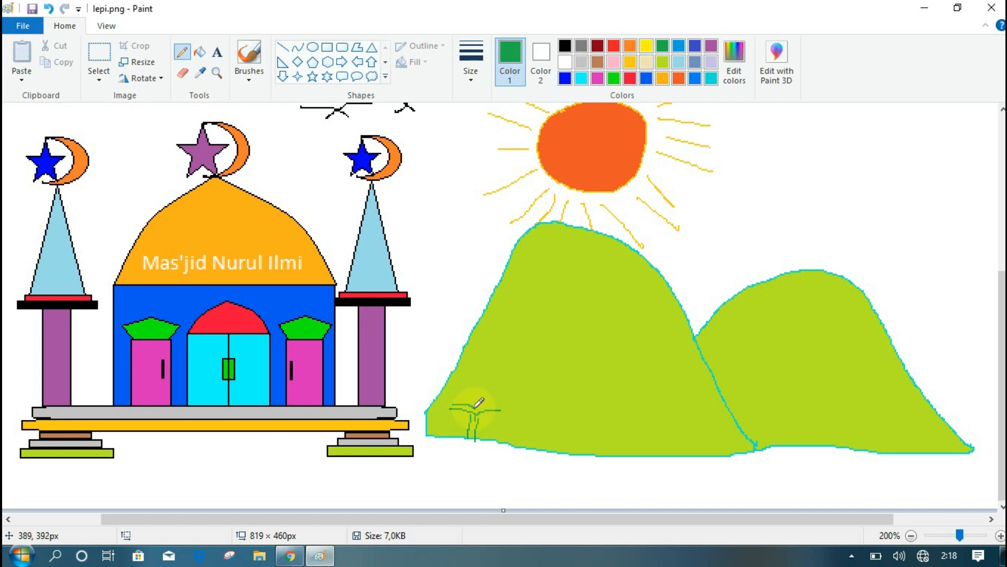
mouse_move(475, 407)
left_mouse_down()
mouse_move(456, 396)
mouse_move(475, 406)
mouse_move(499, 397)
mouse_move(477, 421)
mouse_move(499, 408)
mouse_move(475, 418)
left_mouse_up()
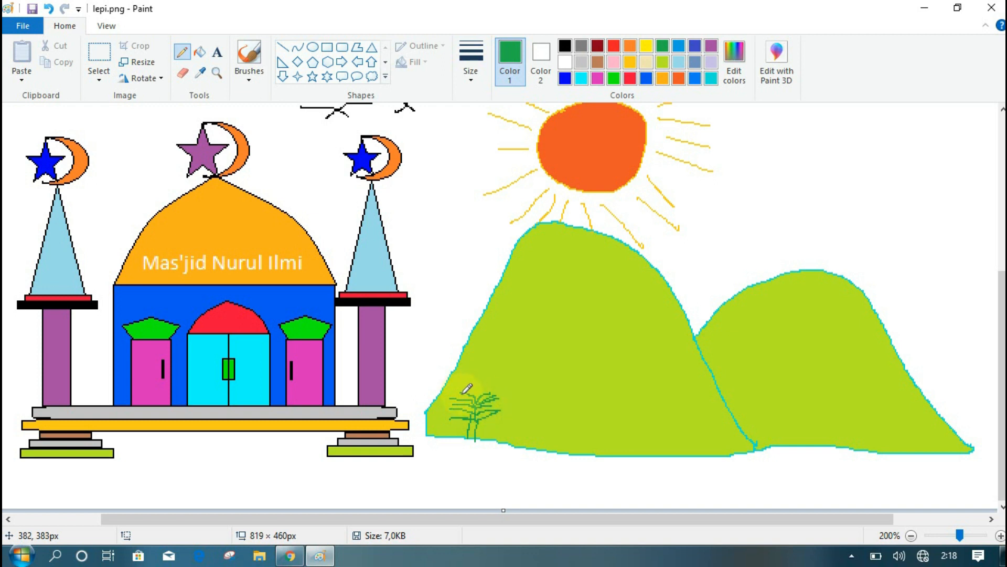
left_click_drag(461, 393, 452, 394)
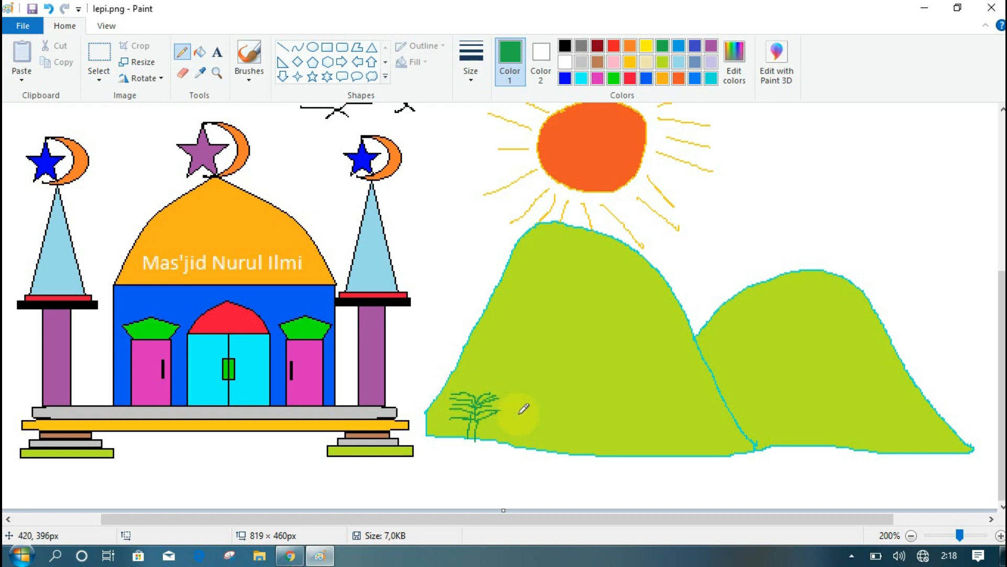
- Draw four more green palm trees in a row along the taller mountain's base, to the right of the first one
mouse_move(509, 420)
left_mouse_down()
mouse_move(511, 448)
mouse_move(519, 420)
mouse_move(520, 443)
mouse_move(513, 419)
mouse_move(496, 414)
mouse_move(516, 423)
mouse_move(550, 414)
mouse_move(516, 419)
mouse_move(501, 405)
mouse_move(520, 416)
mouse_move(550, 403)
left_mouse_up()
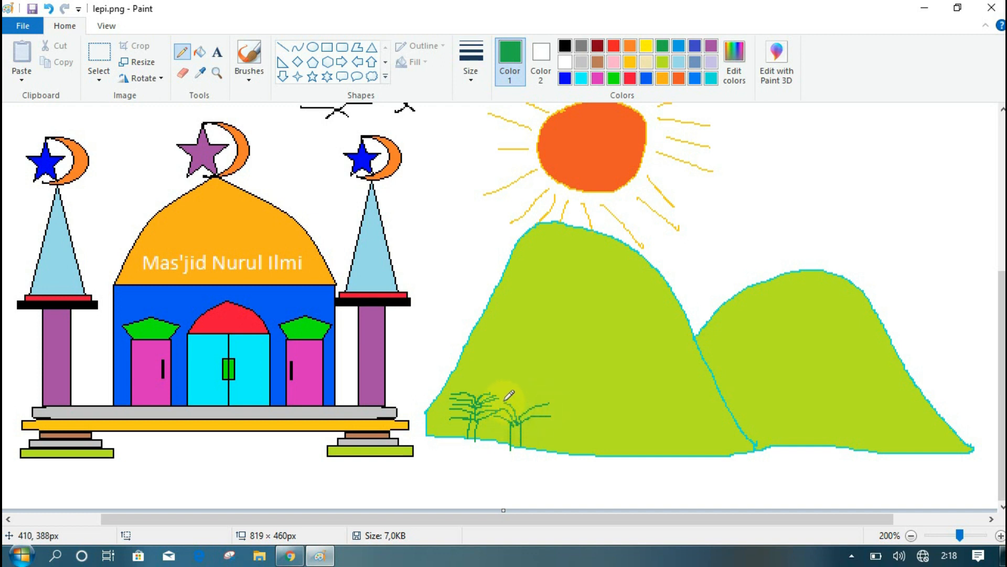
mouse_move(522, 406)
left_mouse_down()
mouse_move(551, 398)
mouse_move(521, 416)
mouse_move(504, 393)
mouse_move(521, 406)
mouse_move(546, 386)
mouse_move(518, 401)
mouse_move(498, 388)
mouse_move(527, 387)
mouse_move(539, 403)
mouse_move(522, 404)
mouse_move(539, 392)
left_mouse_up()
mouse_move(574, 423)
left_mouse_down()
mouse_move(585, 422)
mouse_move(586, 449)
mouse_move(574, 446)
mouse_move(576, 425)
mouse_move(555, 416)
mouse_move(574, 413)
mouse_move(575, 424)
mouse_move(604, 412)
mouse_move(578, 420)
mouse_move(554, 408)
mouse_move(613, 412)
mouse_move(573, 421)
mouse_move(563, 400)
mouse_move(575, 411)
mouse_move(603, 400)
mouse_move(557, 395)
mouse_move(578, 405)
mouse_move(620, 400)
mouse_move(576, 404)
mouse_move(600, 394)
left_mouse_up()
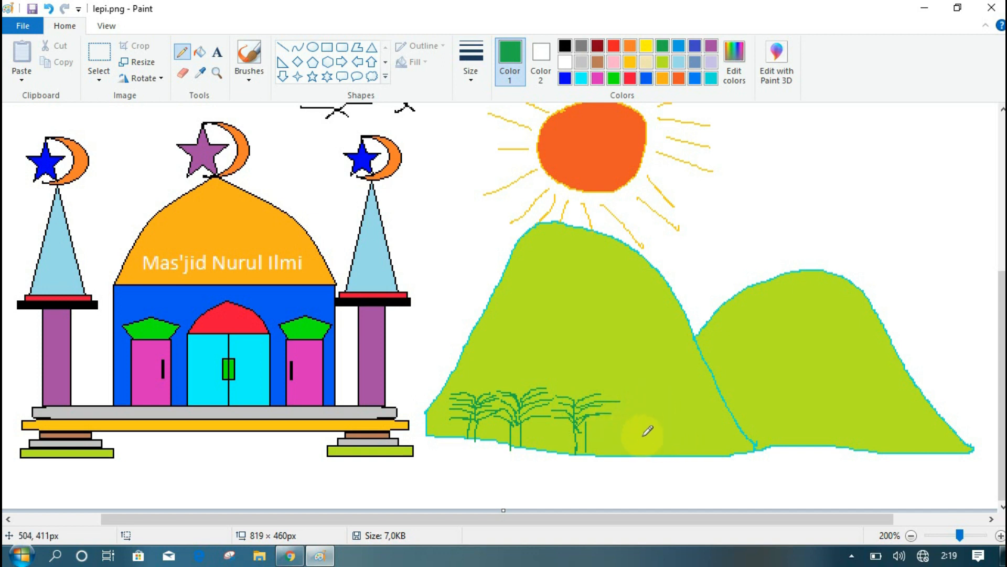
mouse_move(636, 415)
left_mouse_down()
mouse_move(649, 452)
mouse_move(637, 443)
mouse_move(640, 410)
mouse_move(615, 414)
mouse_move(662, 416)
mouse_move(635, 411)
mouse_move(665, 404)
left_mouse_up()
mouse_move(634, 415)
left_mouse_down()
mouse_move(660, 396)
mouse_move(635, 406)
mouse_move(616, 393)
mouse_move(644, 396)
mouse_move(638, 408)
mouse_move(667, 393)
left_mouse_up()
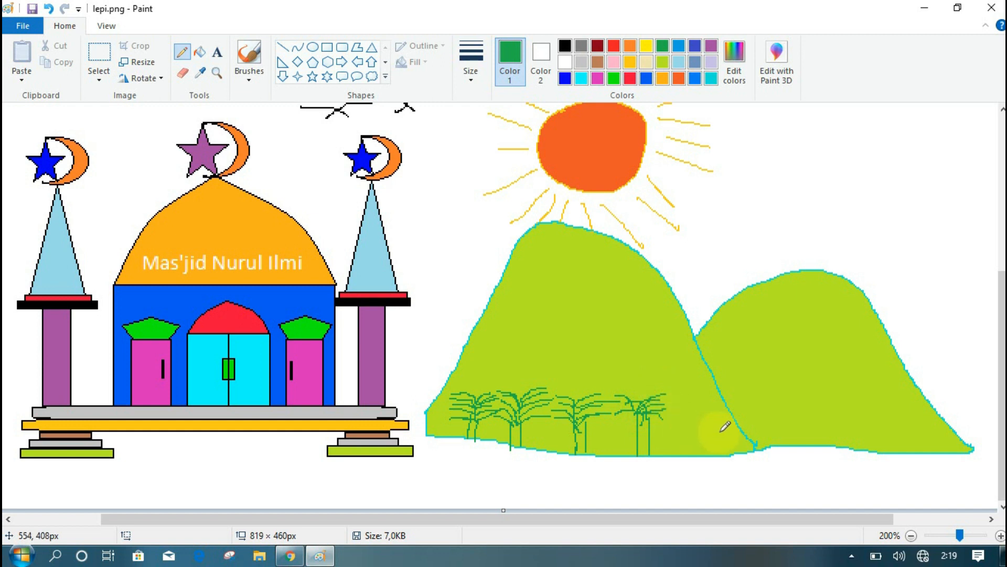
left_click_drag(694, 413, 693, 455)
left_click_drag(706, 419, 705, 455)
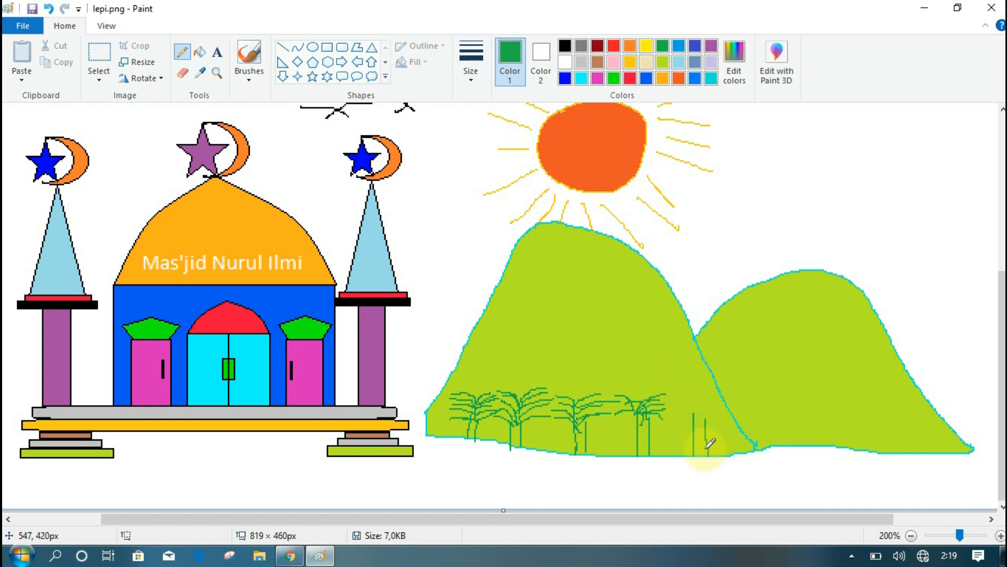
mouse_move(694, 416)
left_mouse_down()
mouse_move(675, 413)
mouse_move(723, 411)
mouse_move(697, 422)
mouse_move(673, 410)
mouse_move(730, 407)
mouse_move(665, 402)
mouse_move(727, 403)
mouse_move(721, 425)
mouse_move(669, 419)
mouse_move(700, 403)
mouse_move(680, 395)
left_mouse_up()
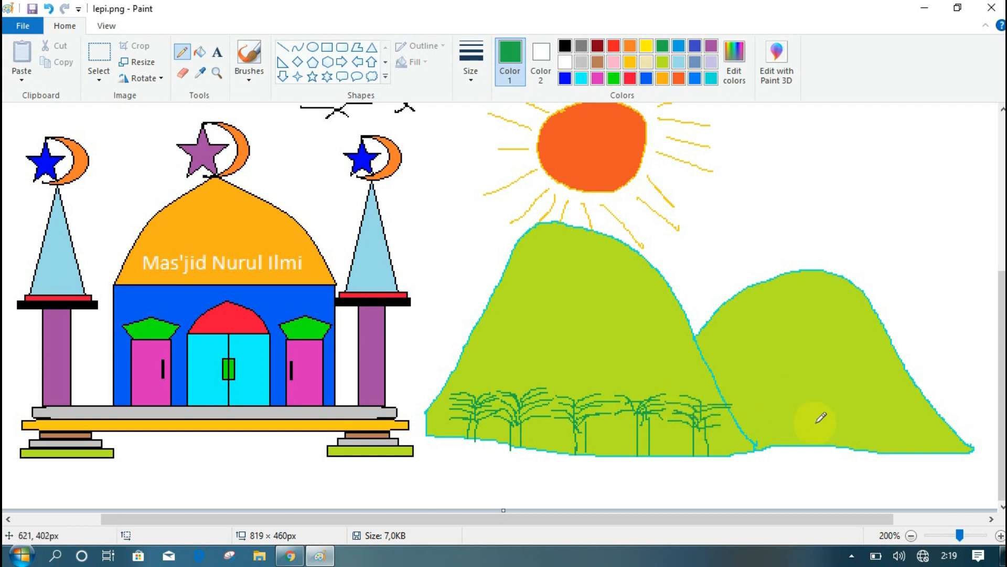
- Draw three green palm trees in a row along the smaller mountain's base
left_click_drag(796, 407, 795, 446)
left_click_drag(807, 413, 807, 446)
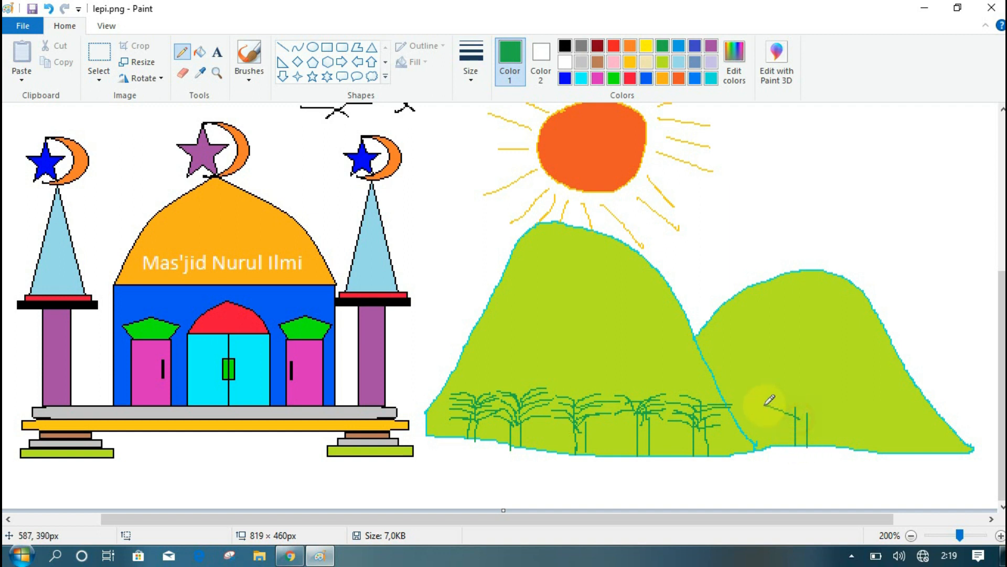
mouse_move(779, 398)
left_mouse_down()
mouse_move(833, 408)
mouse_move(807, 401)
mouse_move(836, 392)
mouse_move(770, 389)
mouse_move(820, 391)
mouse_move(812, 390)
left_mouse_up()
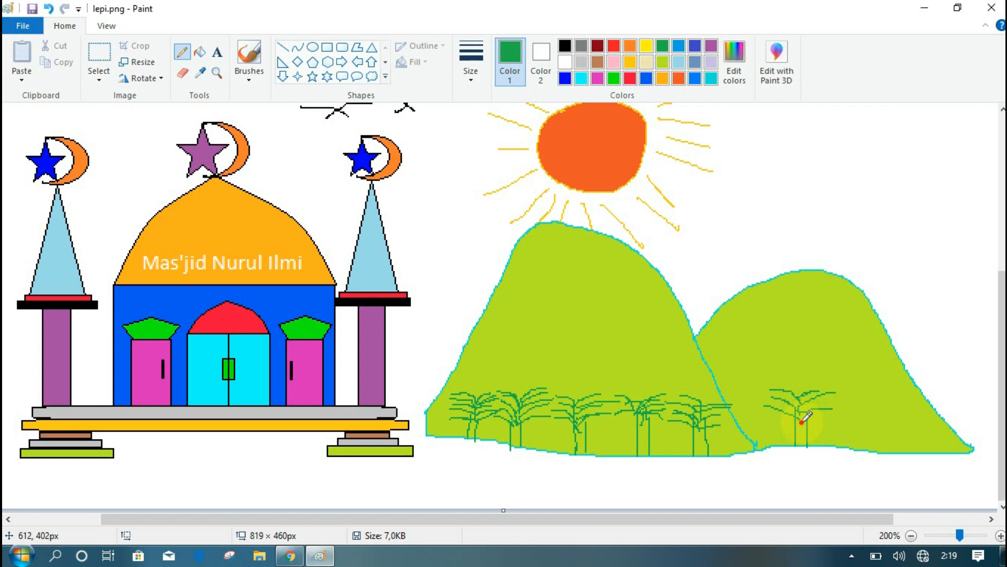
left_click_drag(854, 416, 853, 451)
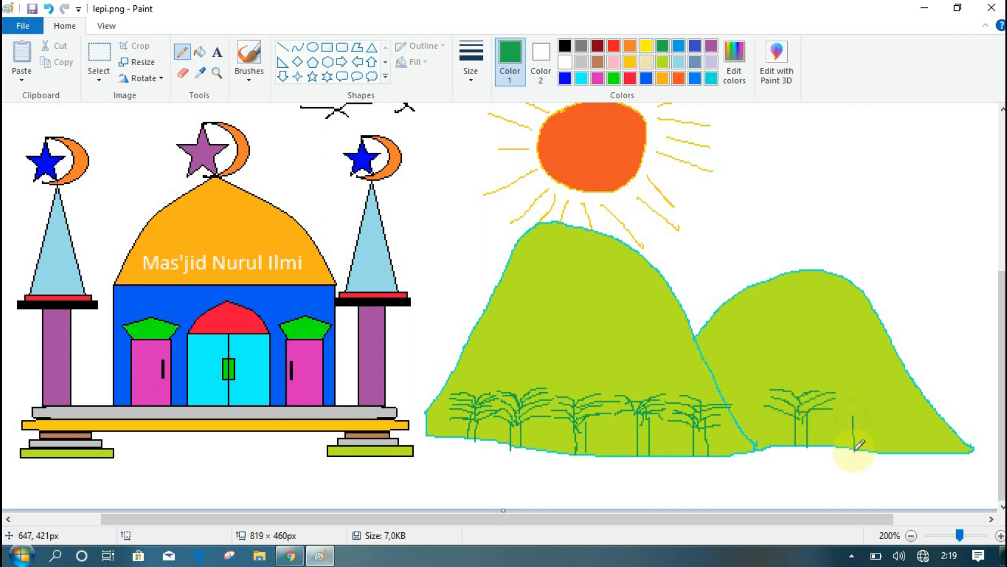
mouse_move(865, 416)
left_mouse_down()
mouse_move(865, 450)
mouse_move(840, 408)
mouse_move(871, 410)
mouse_move(863, 416)
mouse_move(842, 401)
mouse_move(856, 411)
mouse_move(875, 398)
mouse_move(858, 407)
mouse_move(846, 394)
mouse_move(907, 419)
mouse_move(912, 448)
mouse_move(917, 424)
mouse_move(923, 448)
mouse_move(903, 413)
mouse_move(887, 410)
mouse_move(910, 422)
mouse_move(936, 412)
mouse_move(895, 412)
mouse_move(913, 416)
mouse_move(937, 403)
mouse_move(899, 407)
mouse_move(936, 401)
left_mouse_up()
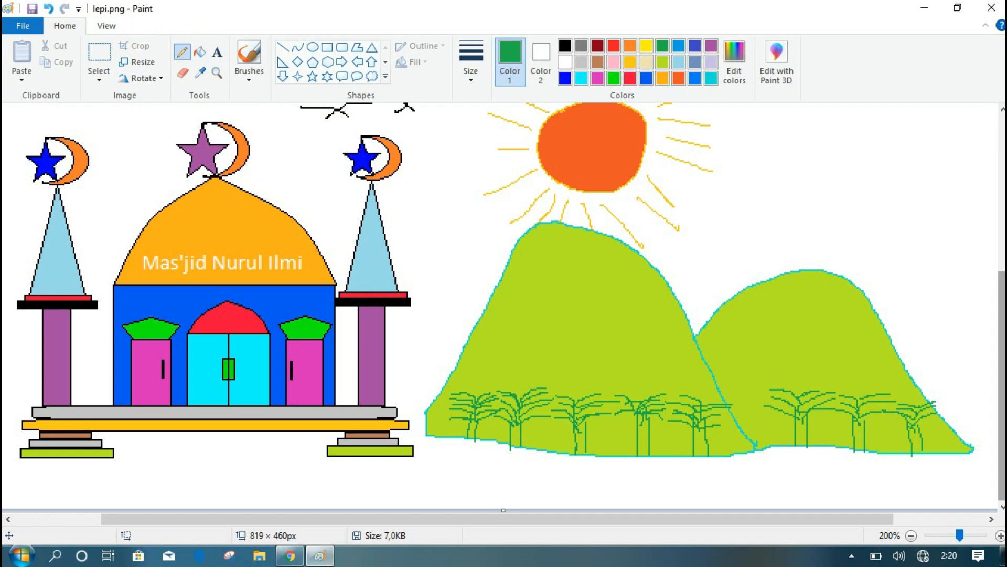
mouse_move(1003, 386)
left_mouse_down()
mouse_move(1002, 257)
mouse_move(1002, 385)
left_mouse_up()
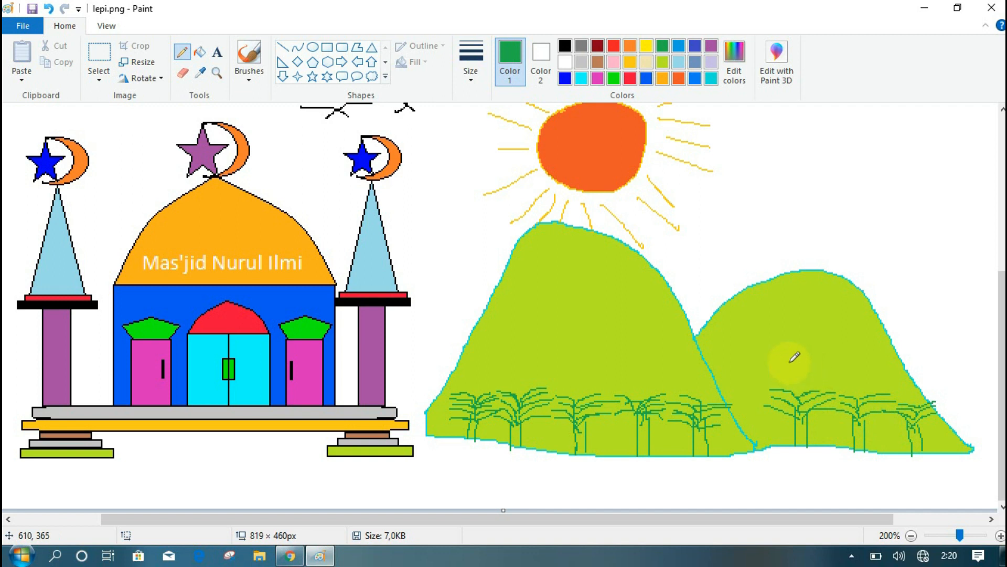
- Add the artist's full name as green text above the second cloud cluster, with its text box widened to hold one line
scroll(765, 341, "up", 5)
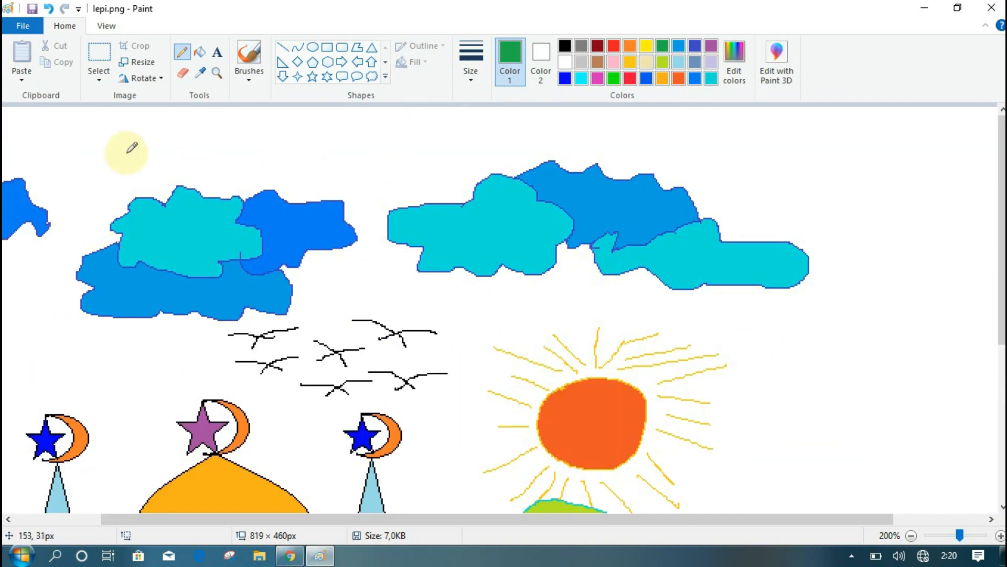
left_click(219, 52)
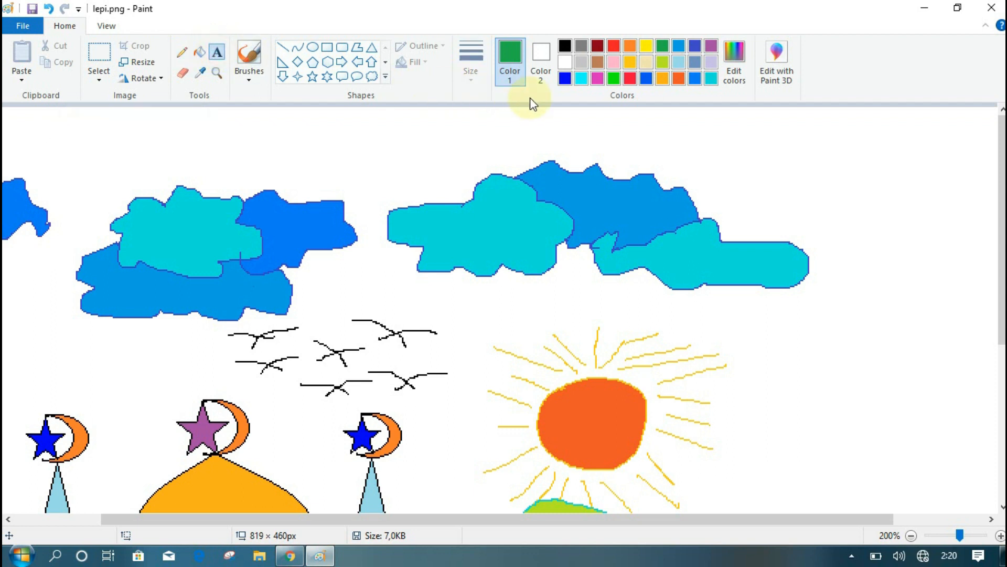
left_click(662, 123)
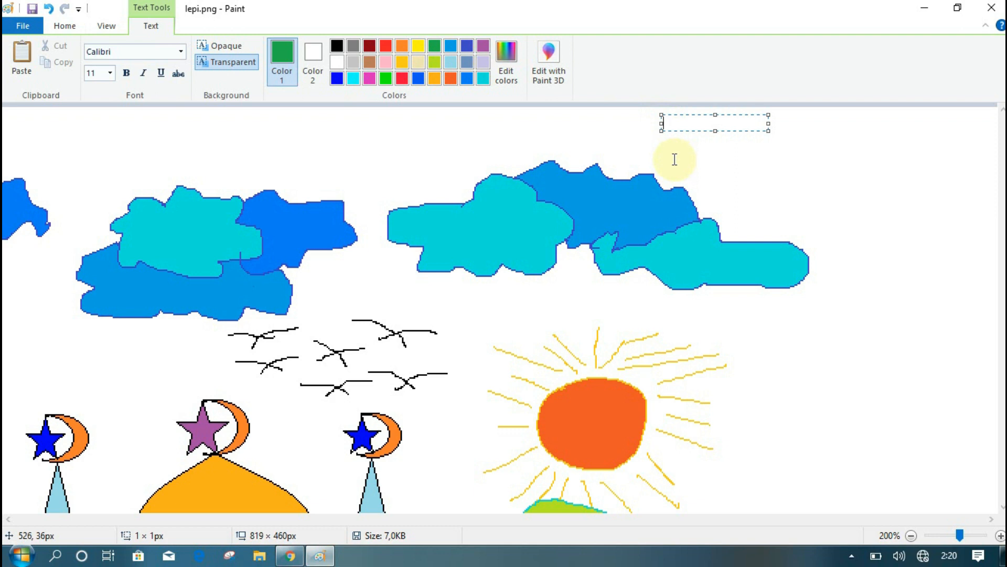
type("Dwi")
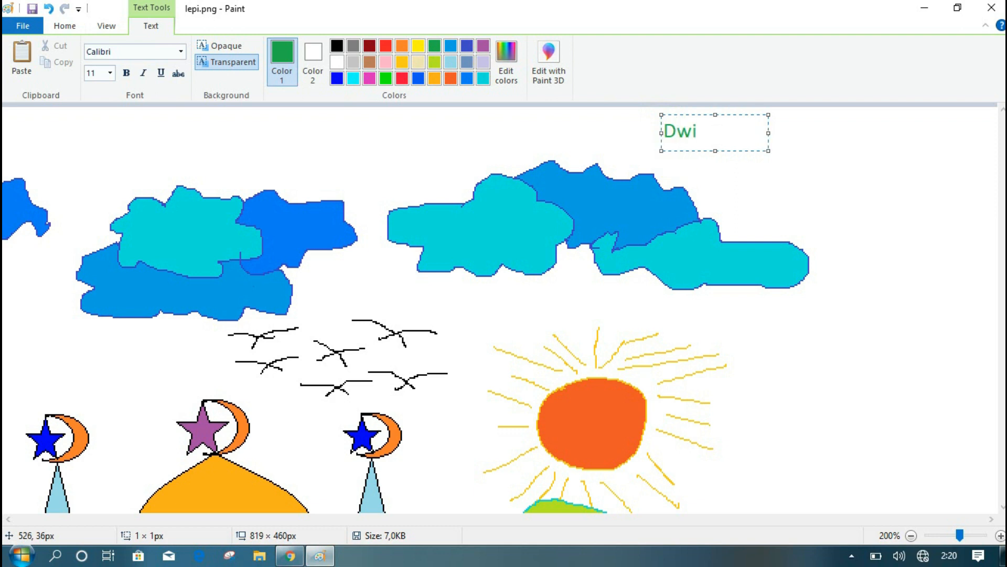
type(" Mi")
type("ihi")
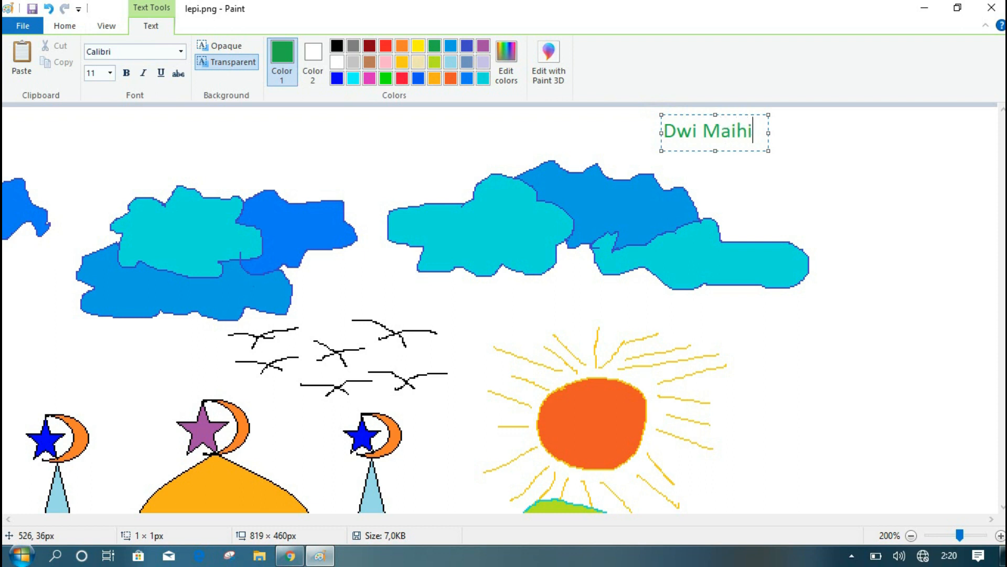
type("din Pahlepio")
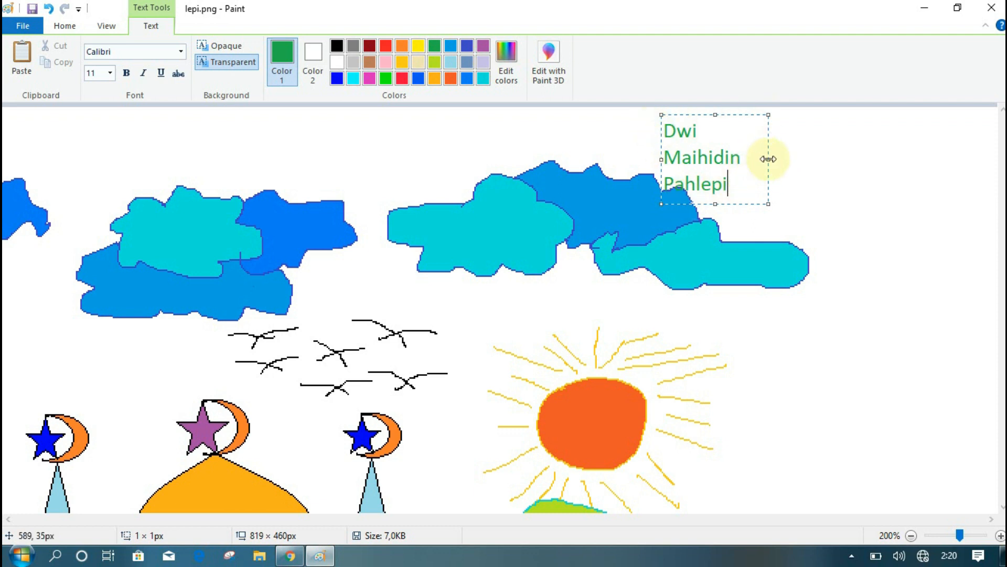
left_click_drag(769, 159, 871, 152)
left_click_drag(770, 203, 776, 153)
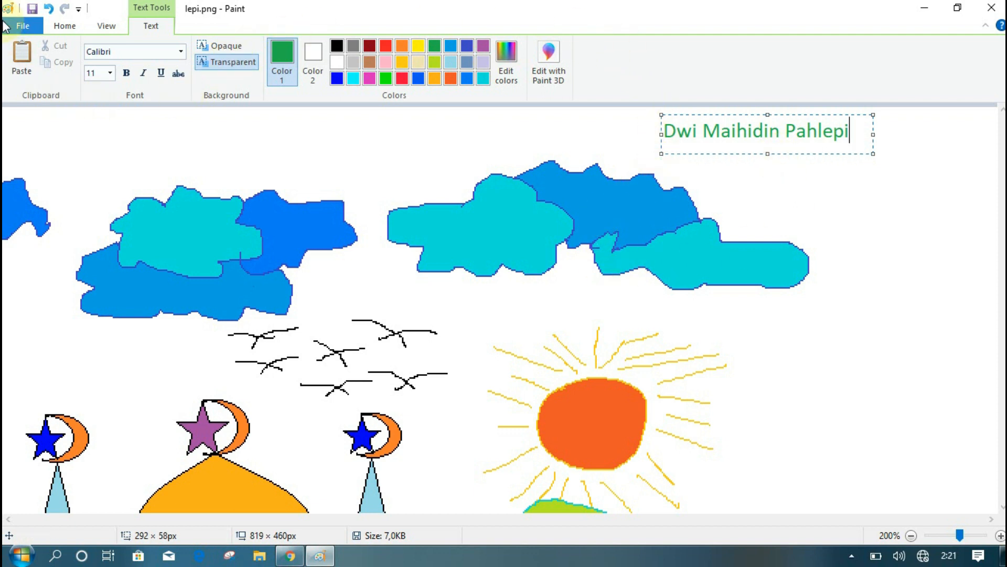
- Save the finished drawing and close Paint
left_click(33, 14)
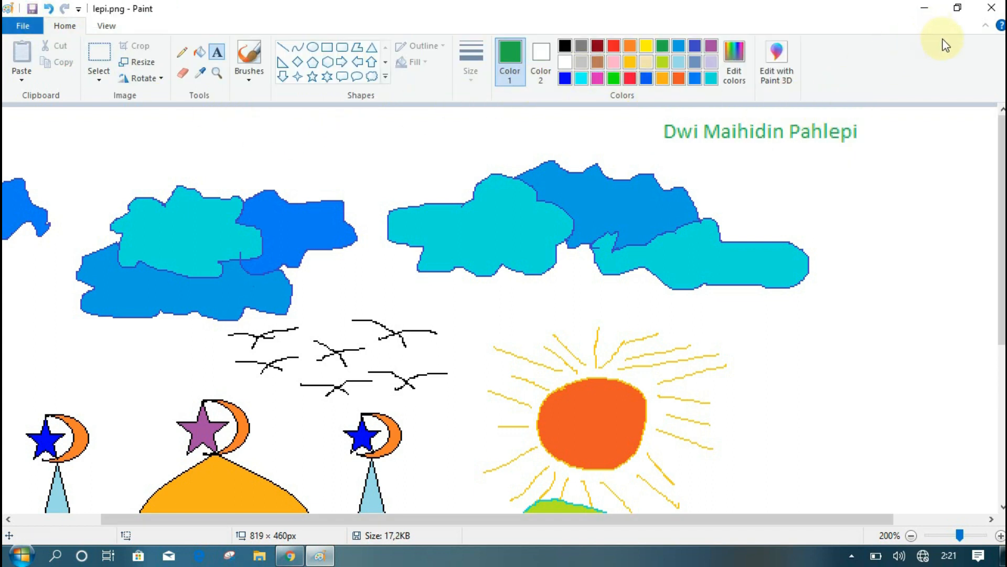
left_click(984, 13)
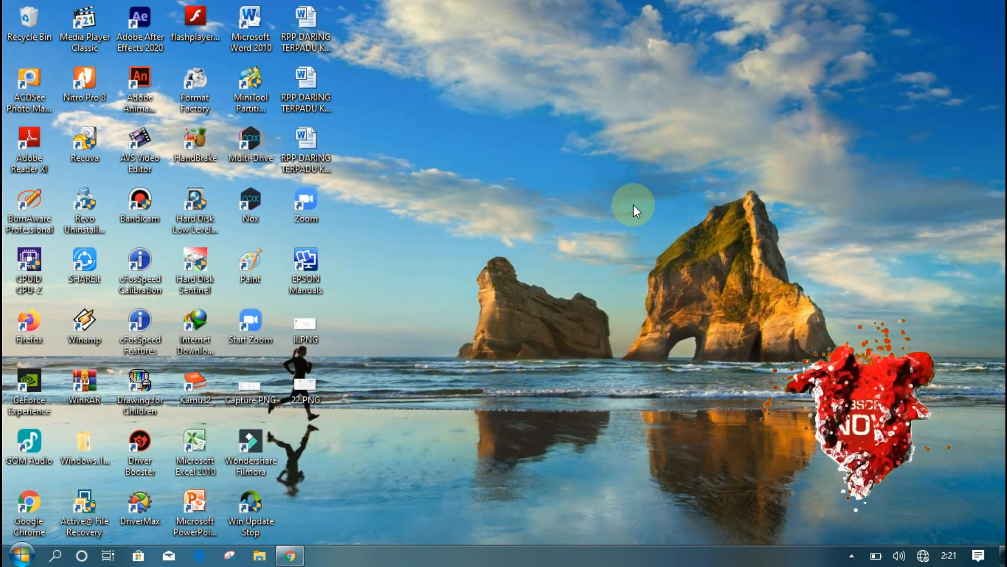